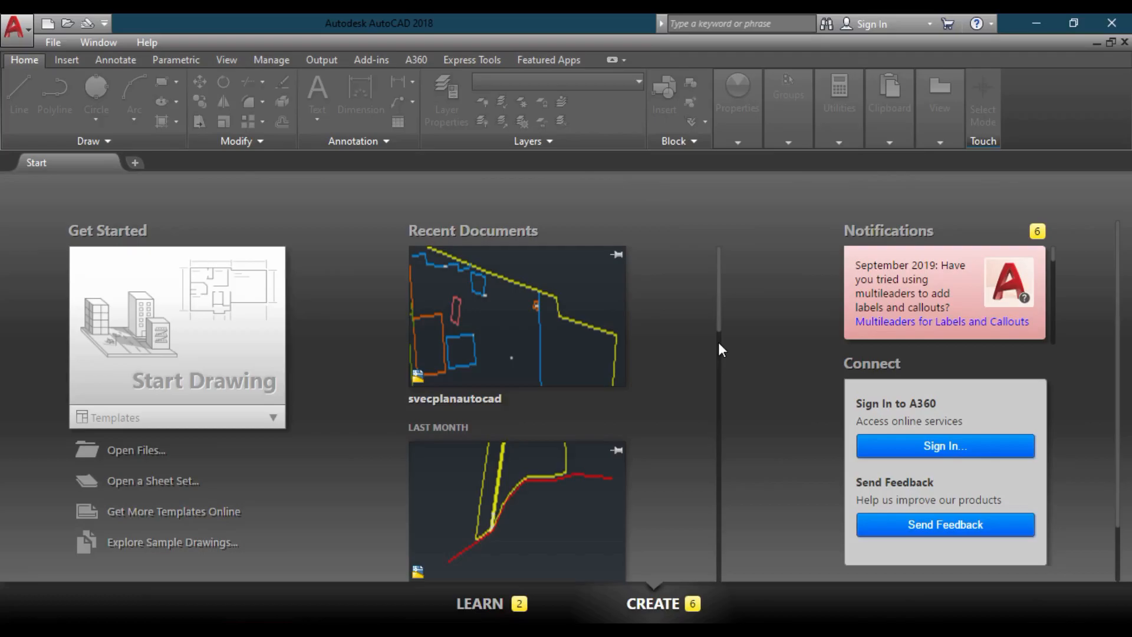
- Start a new blank drawing from the start page
{"action": "scroll", "coordinate": [682, 319], "scroll_direction": "down", "scroll_amount": 5}
{"action": "scroll", "coordinate": [681, 389], "scroll_direction": "up", "scroll_amount": 5}
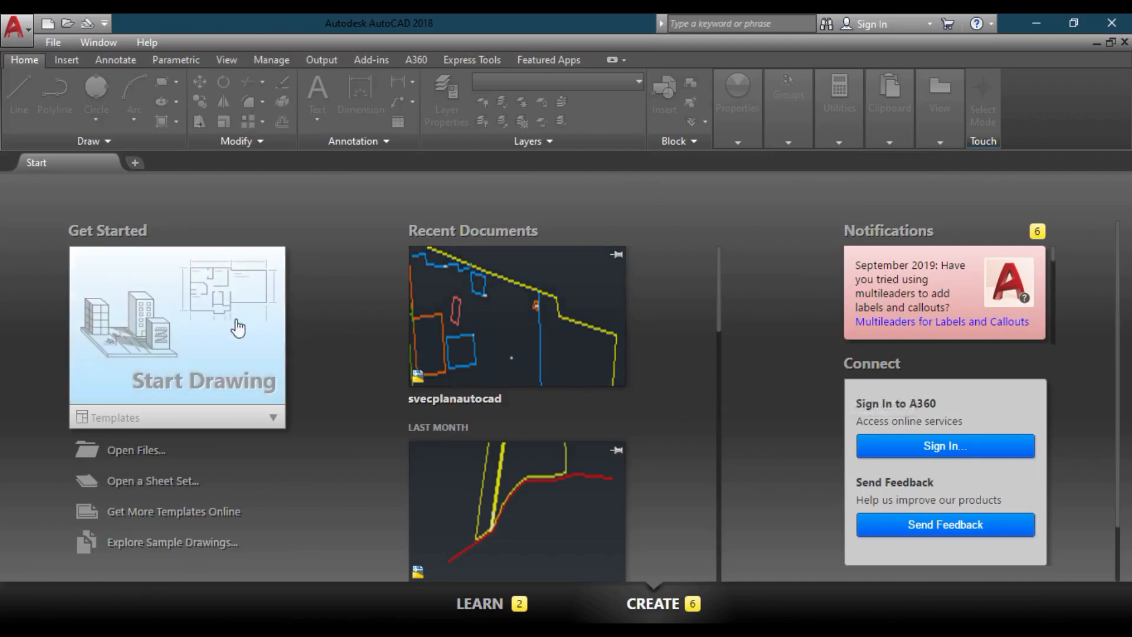
{"action": "scroll", "coordinate": [666, 384], "scroll_direction": "down", "scroll_amount": 5}
{"action": "scroll", "coordinate": [673, 407], "scroll_direction": "up", "scroll_amount": 5}
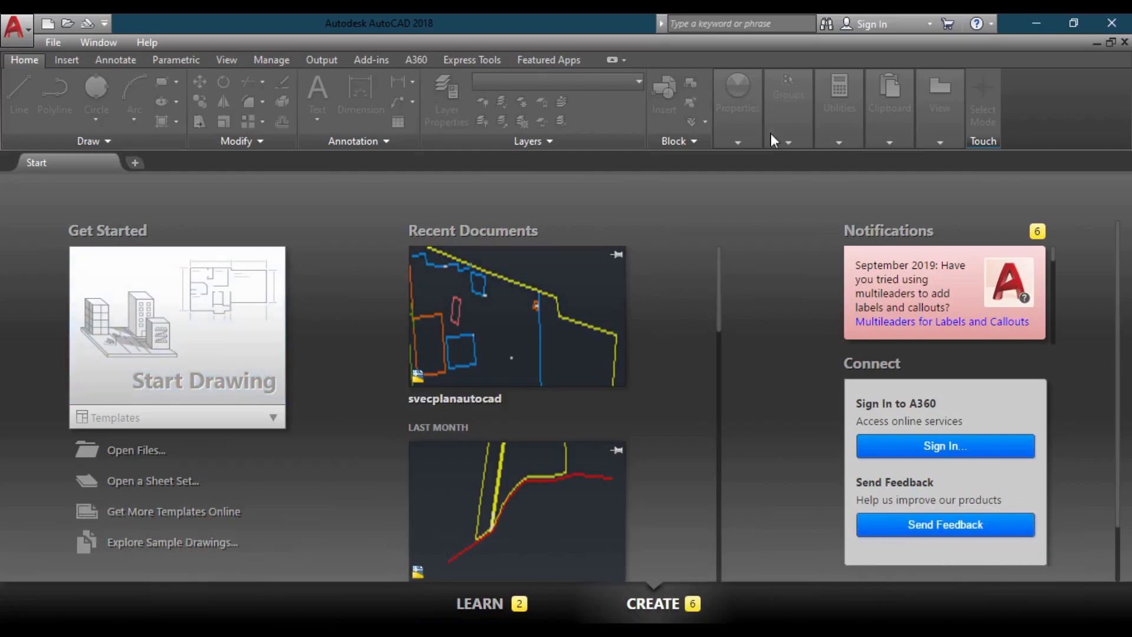
{"action": "scroll", "coordinate": [397, 398], "scroll_direction": "down", "scroll_amount": 1}
{"action": "scroll", "coordinate": [398, 399], "scroll_direction": "up", "scroll_amount": 1}
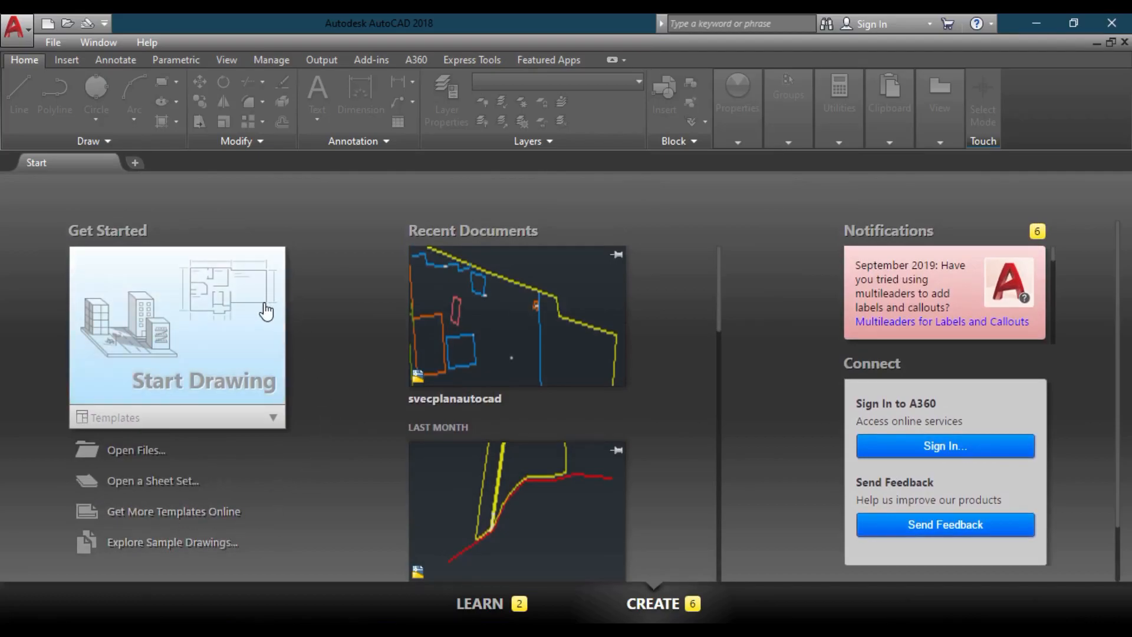
{"action": "scroll", "coordinate": [617, 346], "scroll_direction": "down", "scroll_amount": 13}
{"action": "scroll", "coordinate": [590, 354], "scroll_direction": "up", "scroll_amount": 12}
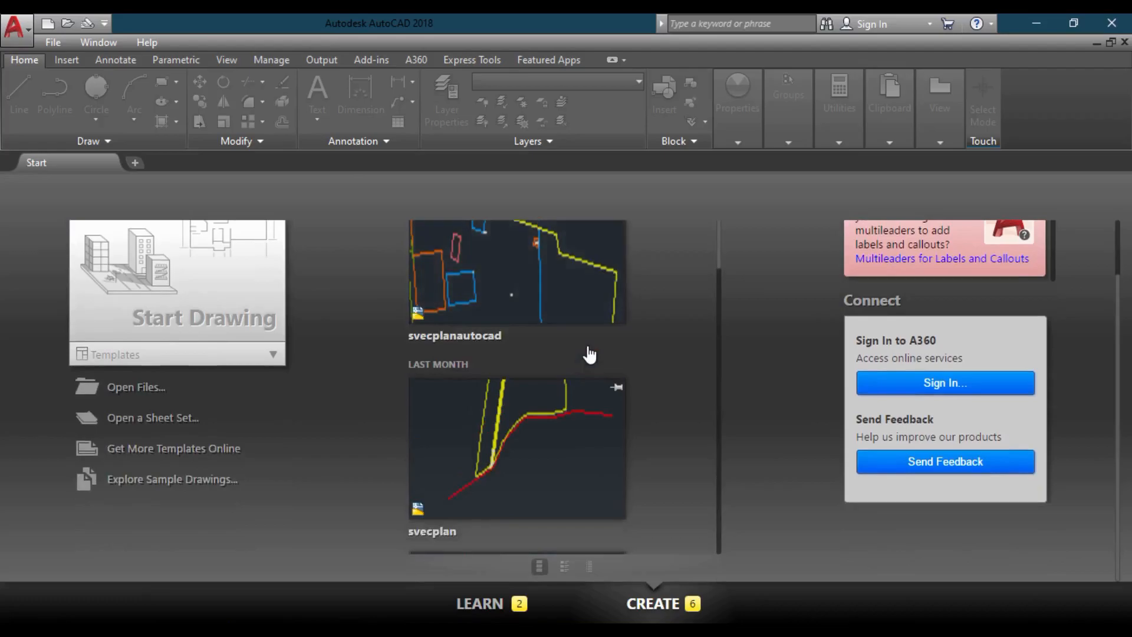
{"action": "scroll", "coordinate": [590, 354], "scroll_direction": "up", "scroll_amount": 3}
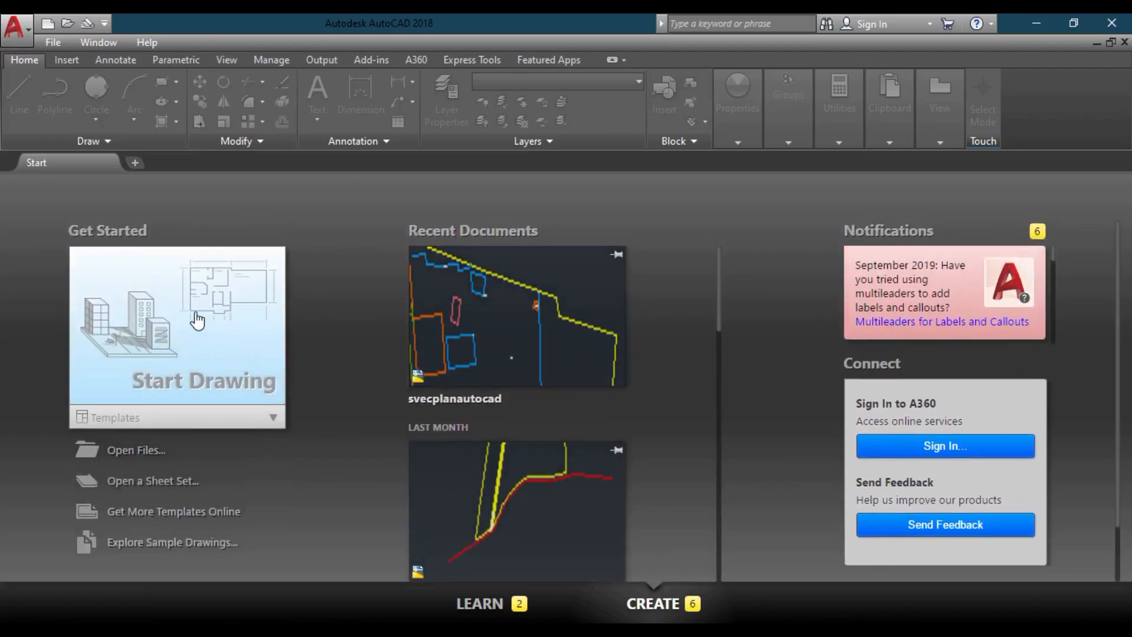
{"action": "left_click", "coordinate": [283, 339]}
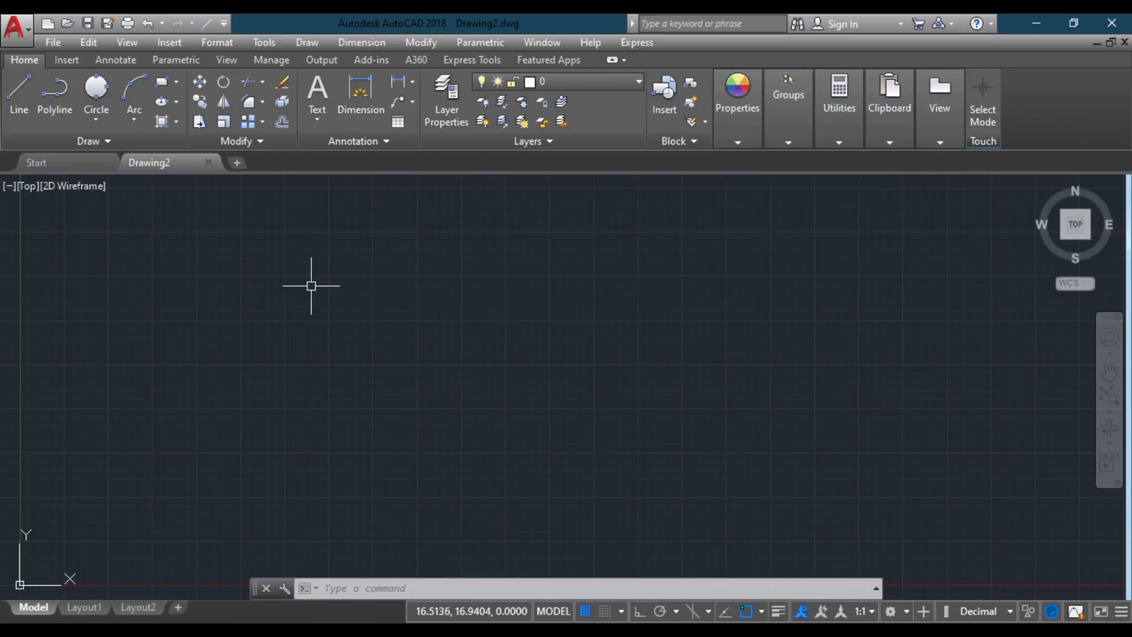
{"action": "left_click", "coordinate": [20, 106]}
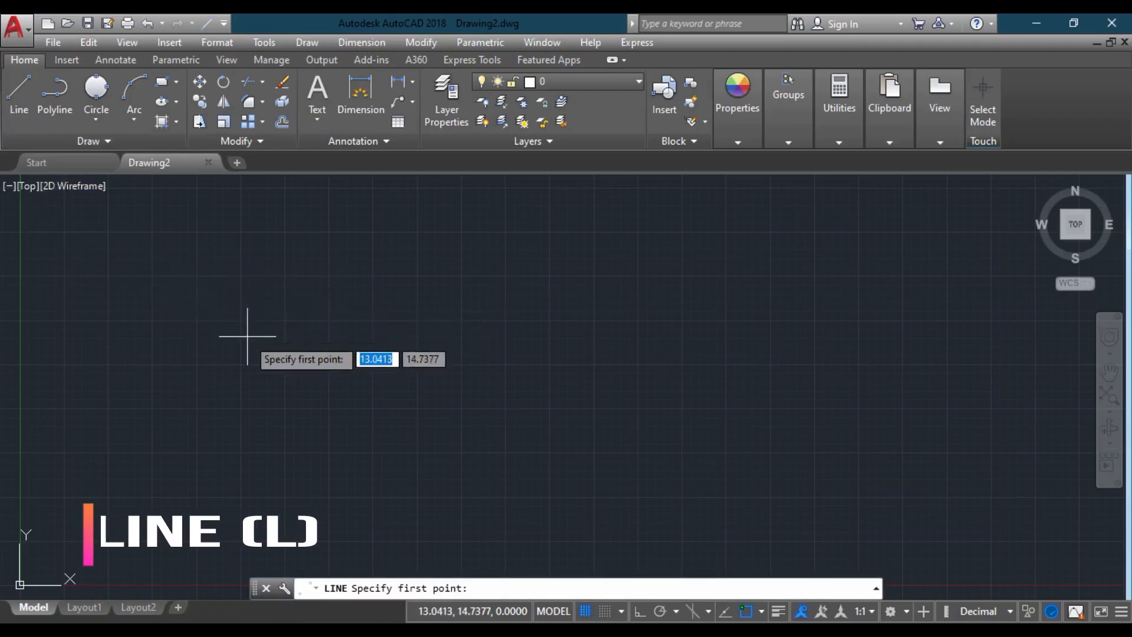
{"action": "left_click", "coordinate": [28, 98]}
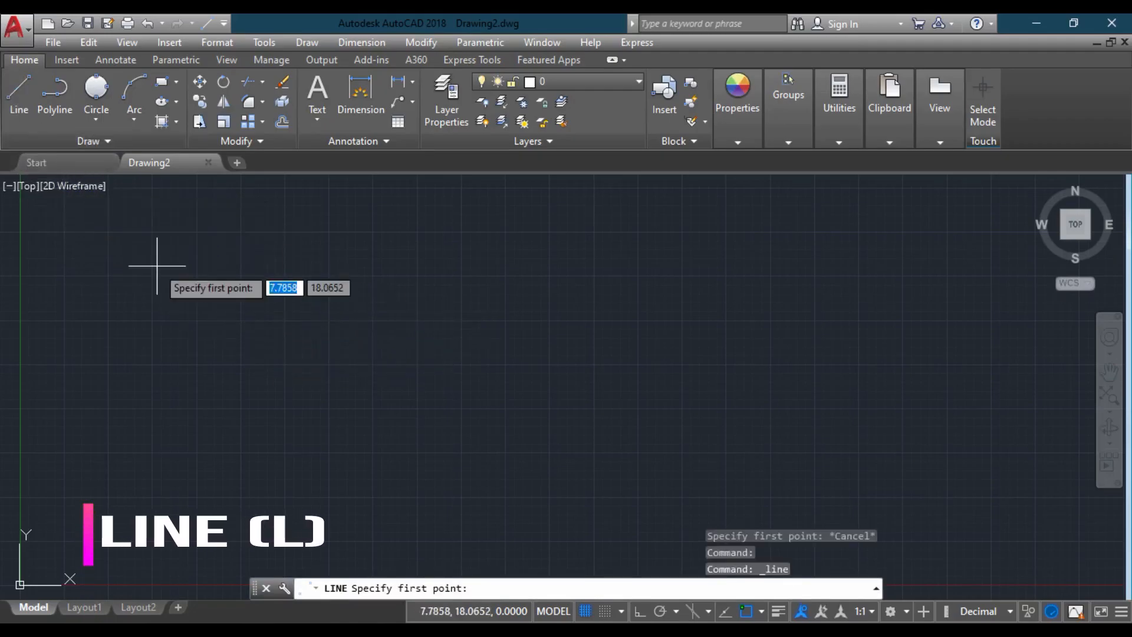
{"action": "key", "text": "Escape"}
- Draw a freehand zigzag of three connected line segments, the last one about 5.7 units long, and end the Line command
{"action": "type", "text": "l"}
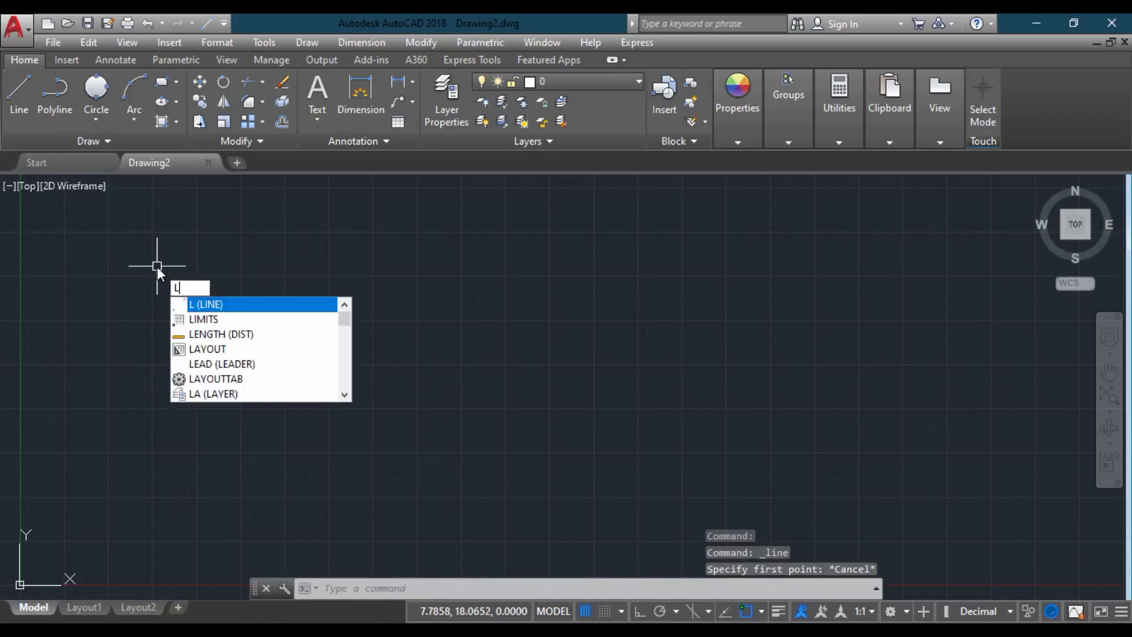
{"action": "key", "text": "Return"}
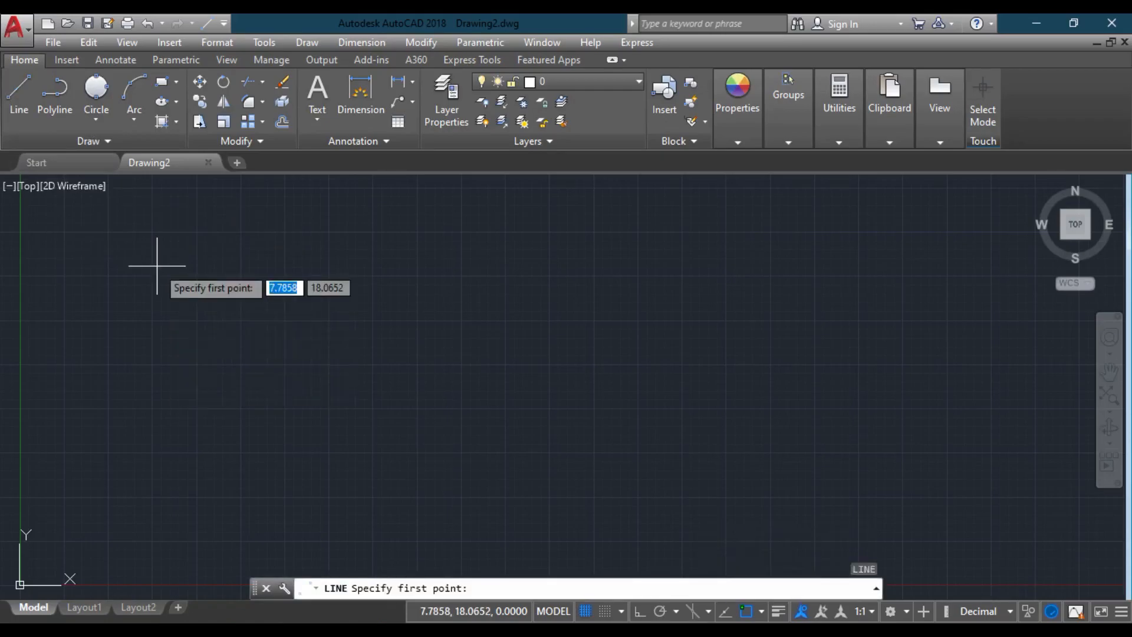
{"action": "left_click", "coordinate": [198, 349]}
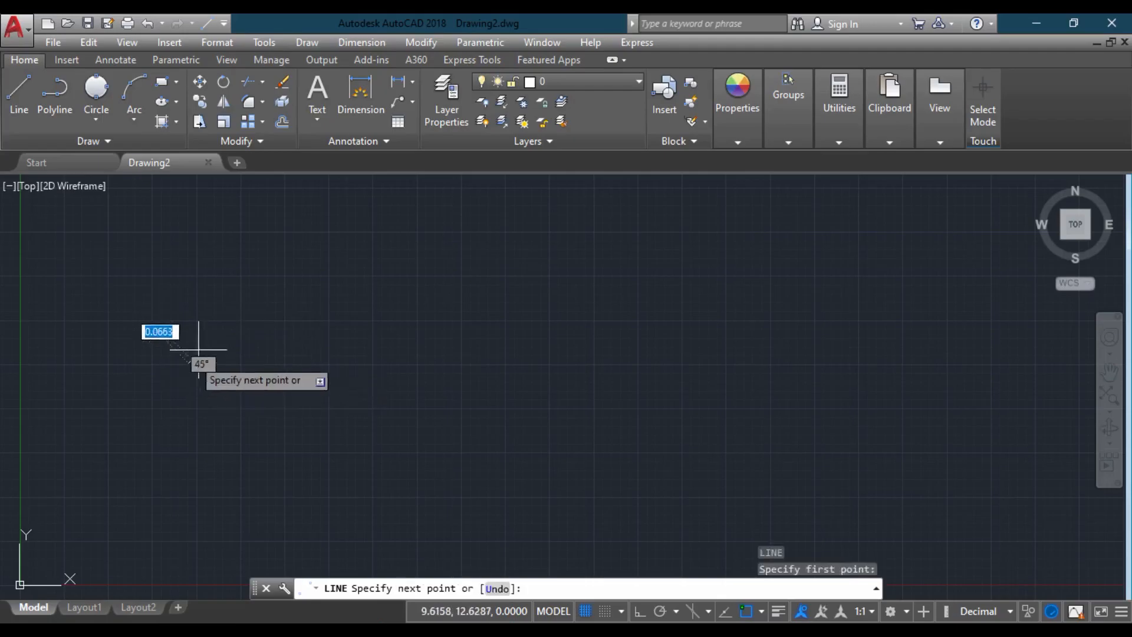
{"action": "left_click", "coordinate": [228, 300]}
{"action": "left_click", "coordinate": [341, 355]}
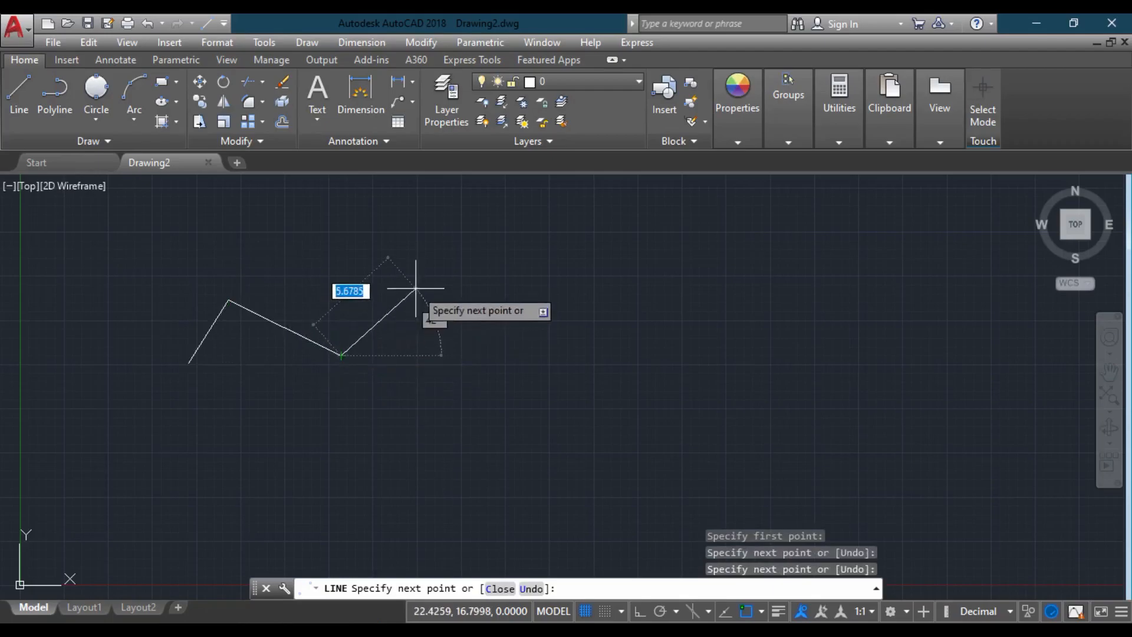
{"action": "left_click", "coordinate": [415, 289]}
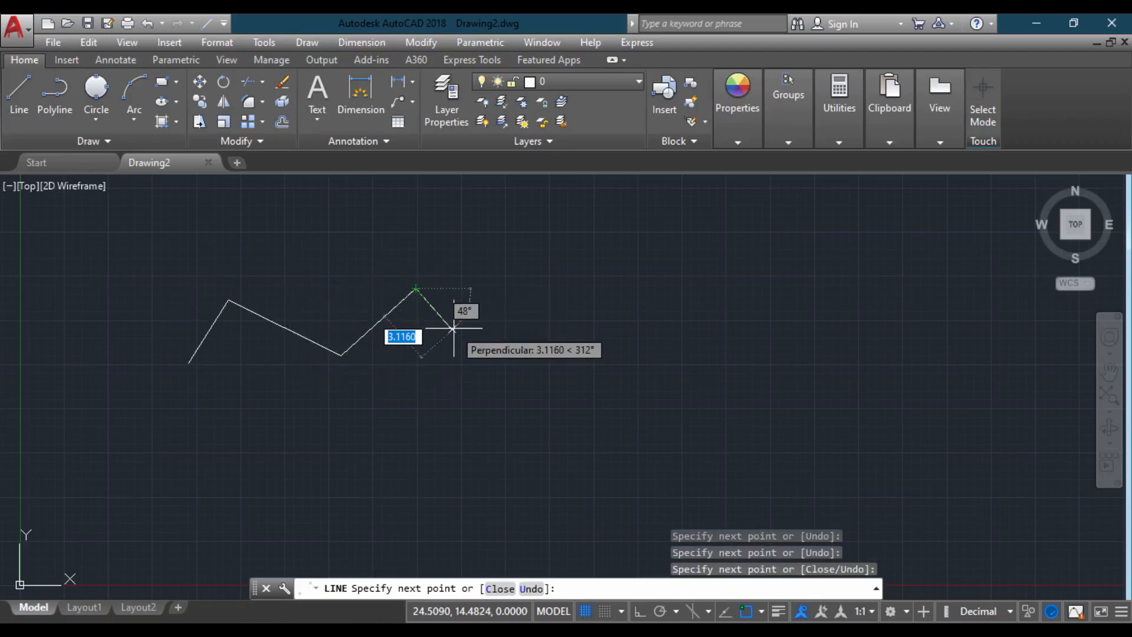
{"action": "key", "text": "Escape"}
{"action": "key", "text": "Escape"}
{"action": "key", "text": "Escape"}
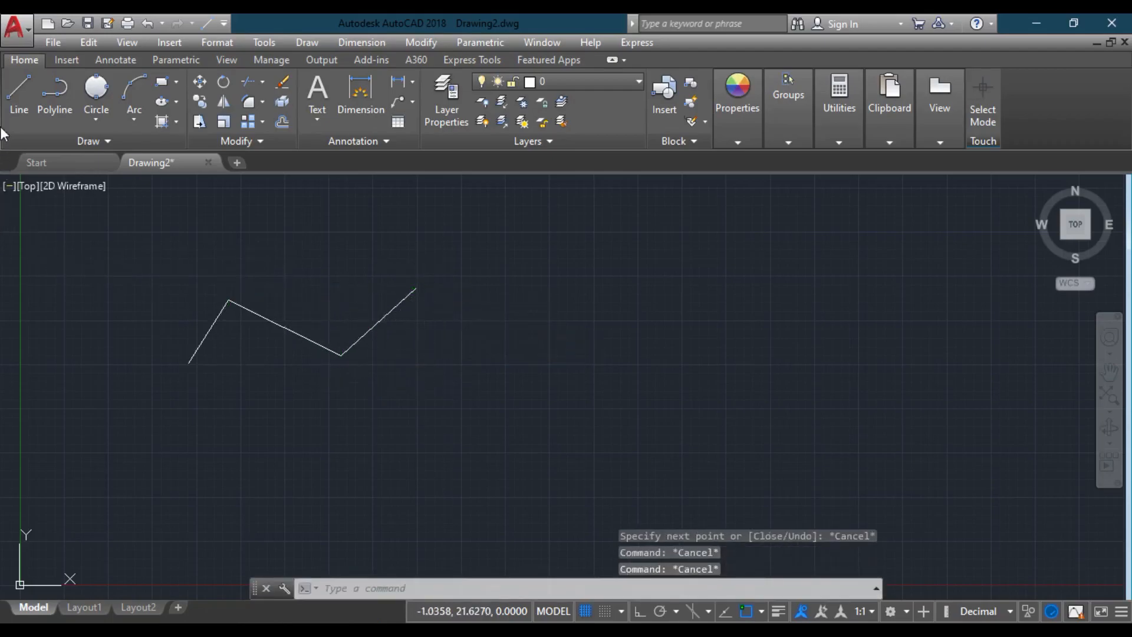
- Draw three connected lines 50, 40 and 10 units long beside the zigzag, doubling back into an open triangle-like outline
{"action": "left_click", "coordinate": [16, 96]}
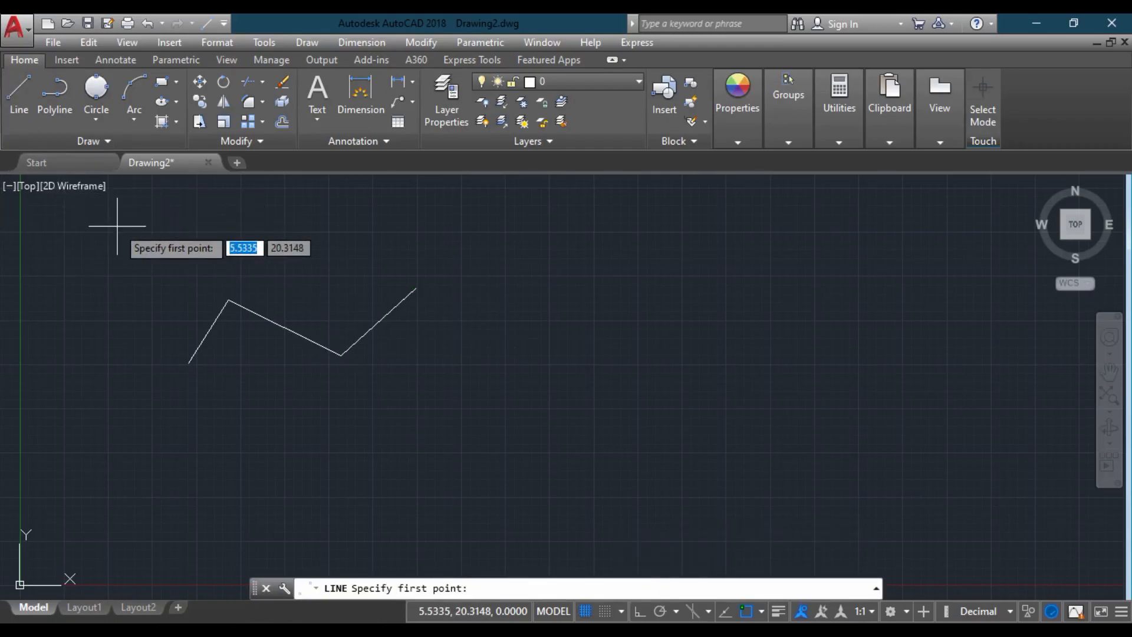
{"action": "left_click", "coordinate": [470, 332]}
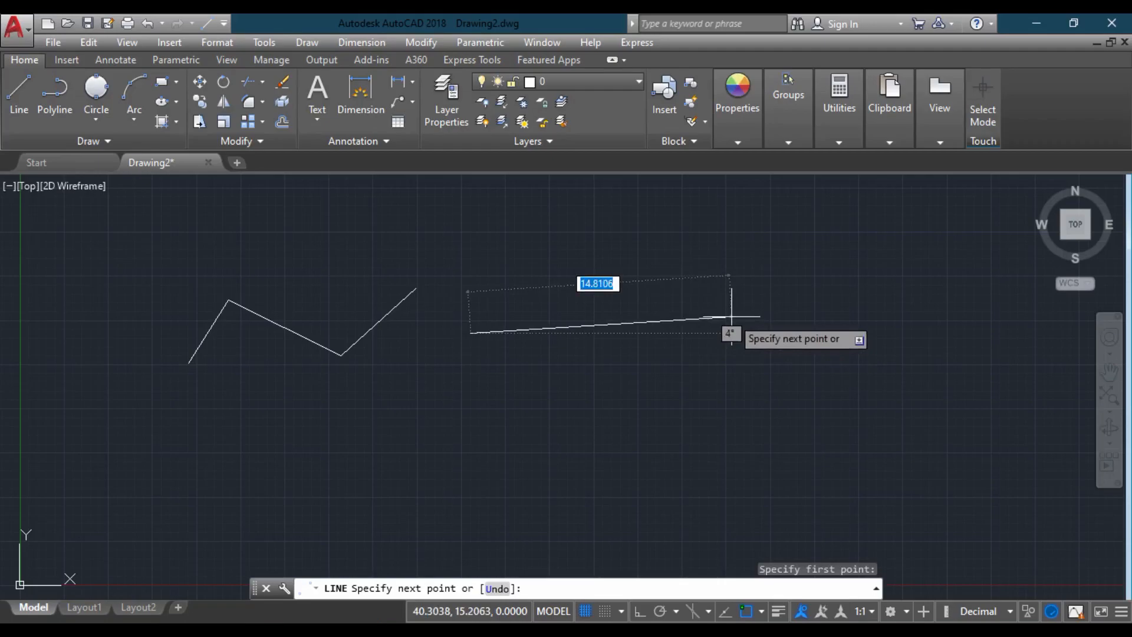
{"action": "type", "text": "50"}
{"action": "key", "text": "Return"}
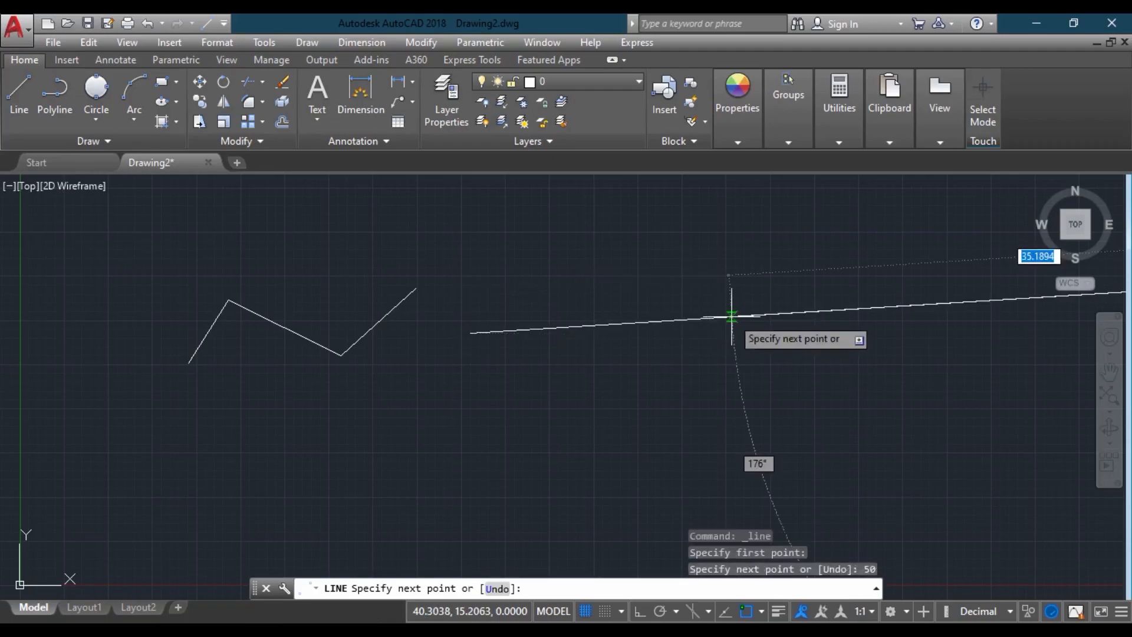
{"action": "scroll", "coordinate": [747, 383], "scroll_direction": "down", "scroll_amount": 4}
{"action": "middle_click_drag", "start_coordinate": [801, 396], "coordinate": [700, 404]}
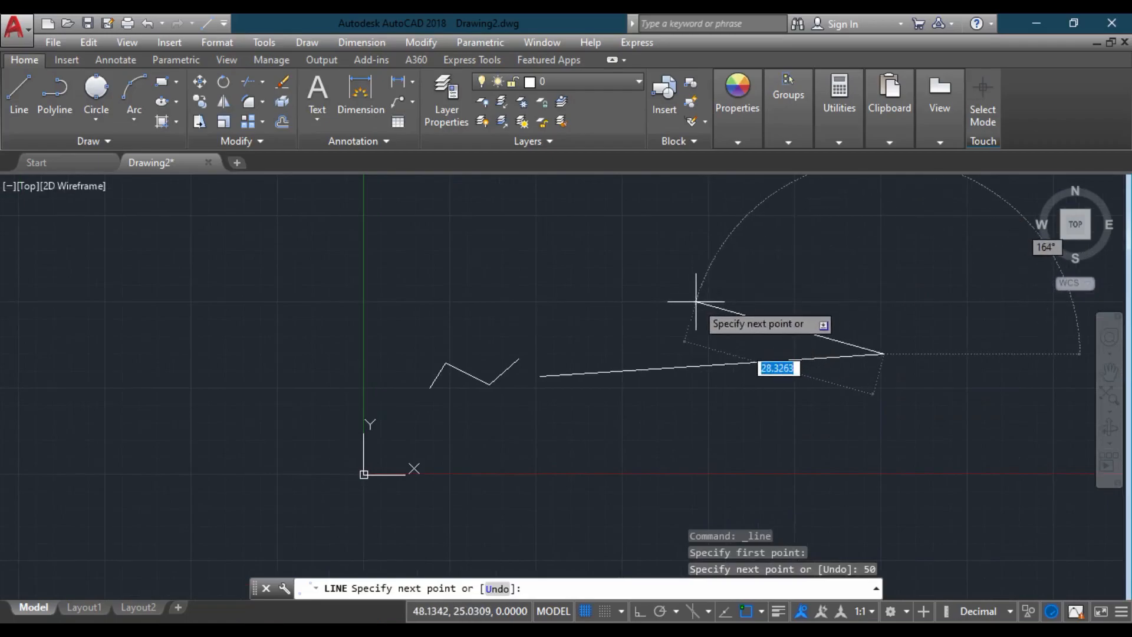
{"action": "type", "text": "40"}
{"action": "key", "text": "Return"}
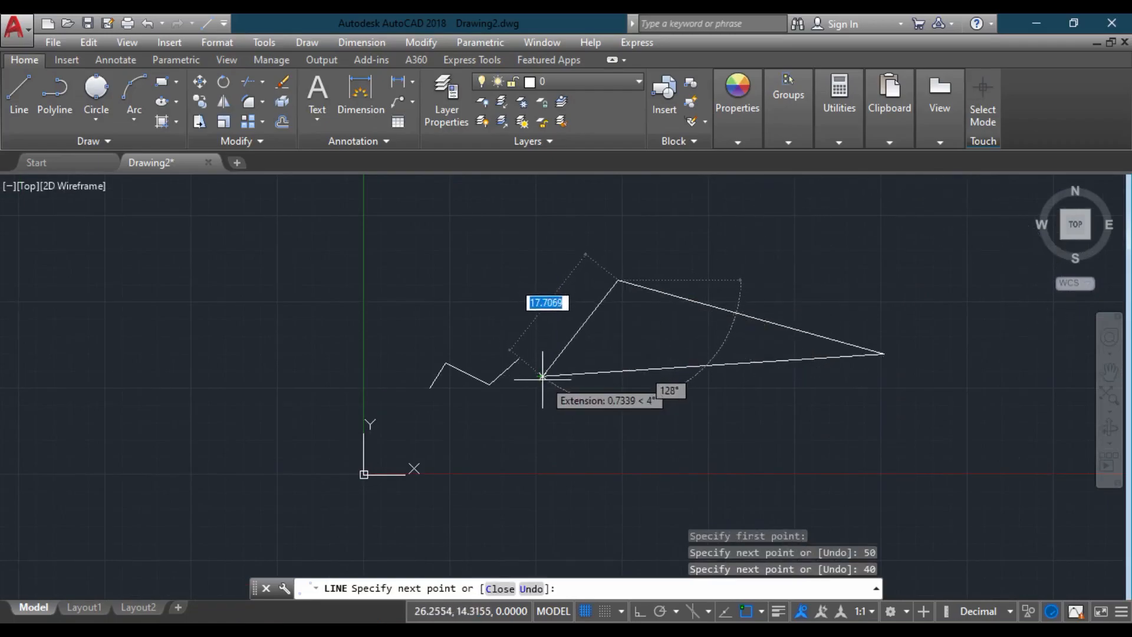
{"action": "type", "text": "10"}
{"action": "key", "text": "Return"}
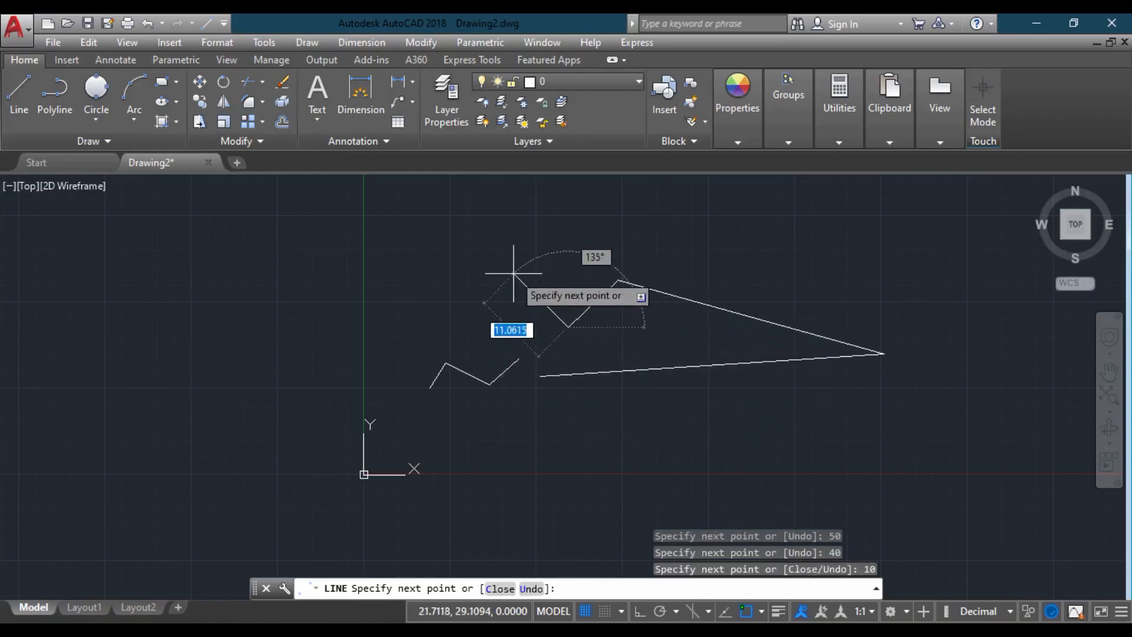
{"action": "key", "text": "Escape"}
{"action": "key", "text": "Escape"}
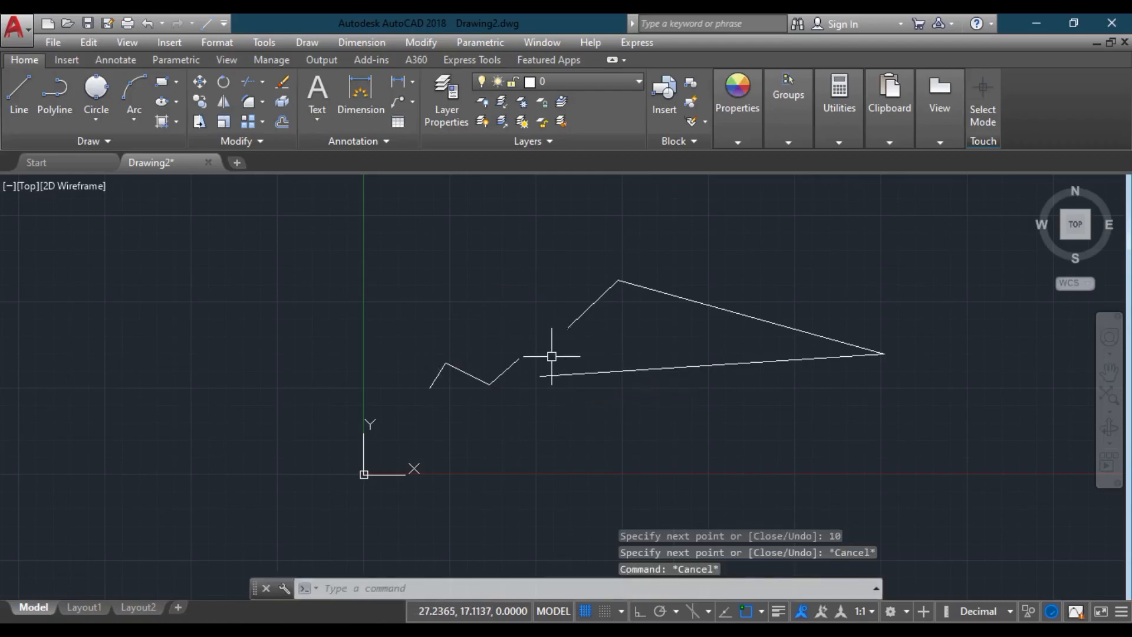
{"action": "scroll", "coordinate": [607, 341], "scroll_direction": "up", "scroll_amount": 2}
{"action": "scroll", "coordinate": [578, 338], "scroll_direction": "down", "scroll_amount": 2}
{"action": "mouse_move", "coordinate": [644, 354]}
{"action": "middle_mouse_down"}
{"action": "mouse_move", "coordinate": [586, 356]}
{"action": "mouse_move", "coordinate": [638, 304]}
{"action": "middle_mouse_up"}
{"action": "middle_click_drag", "start_coordinate": [343, 293], "coordinate": [304, 402]}
{"action": "middle_click_drag", "start_coordinate": [682, 336], "coordinate": [545, 277]}
{"action": "scroll", "coordinate": [336, 336], "scroll_direction": "up", "scroll_amount": 4}
{"action": "scroll", "coordinate": [563, 307], "scroll_direction": "down", "scroll_amount": 2}
{"action": "middle_click_drag", "start_coordinate": [607, 307], "coordinate": [563, 348]}
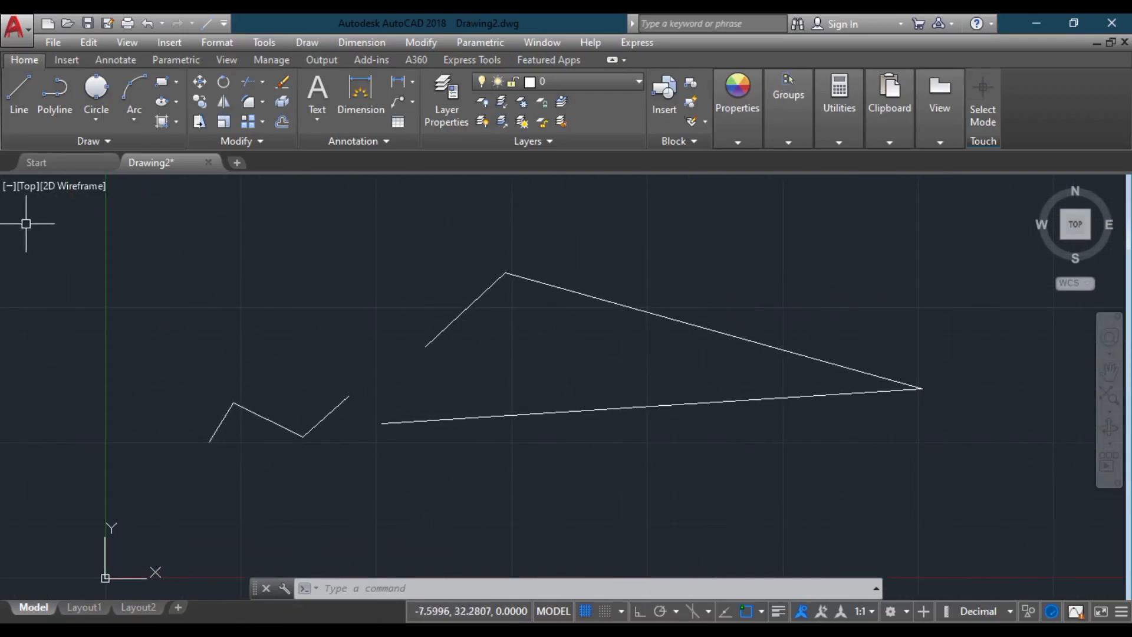
{"action": "left_click", "coordinate": [54, 94]}
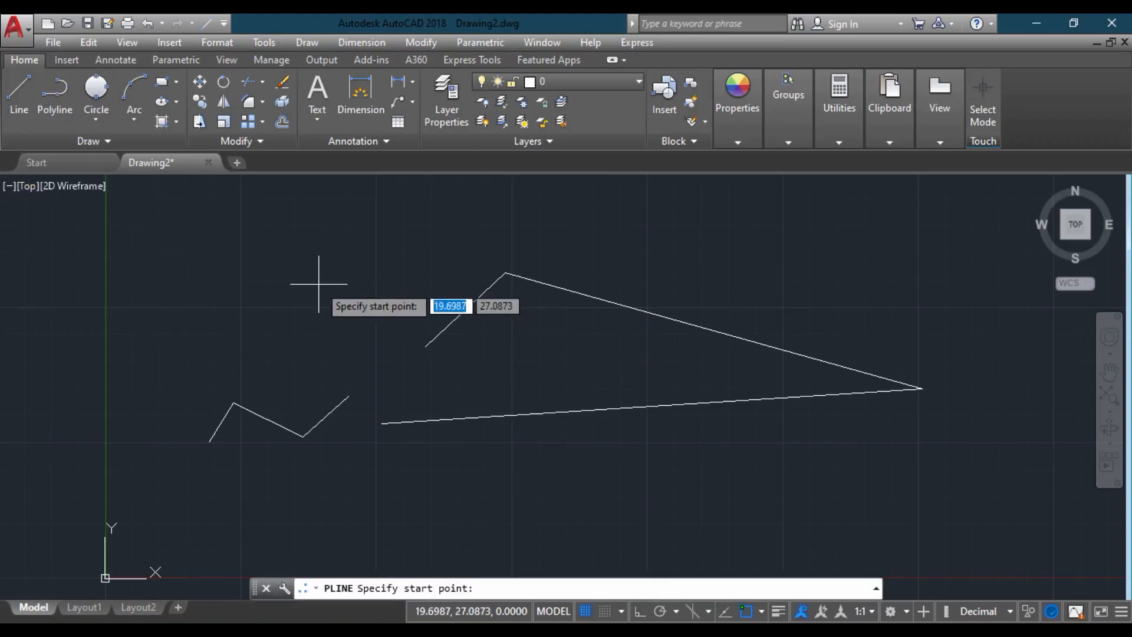
{"action": "left_click", "coordinate": [55, 110]}
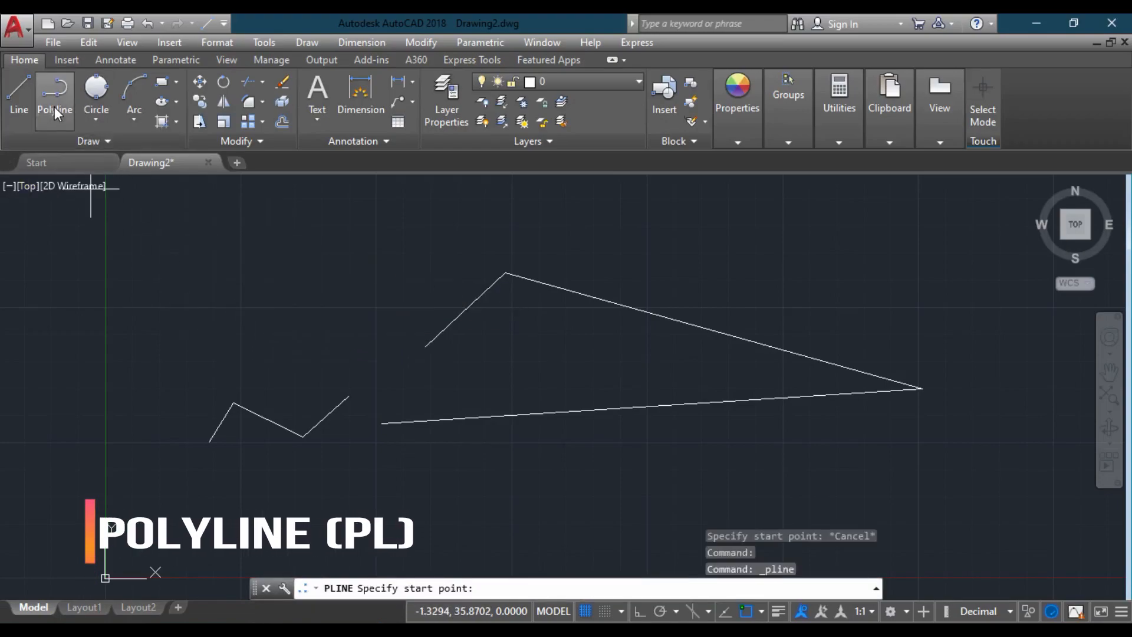
{"action": "key", "text": "Escape"}
{"action": "key", "text": "Escape"}
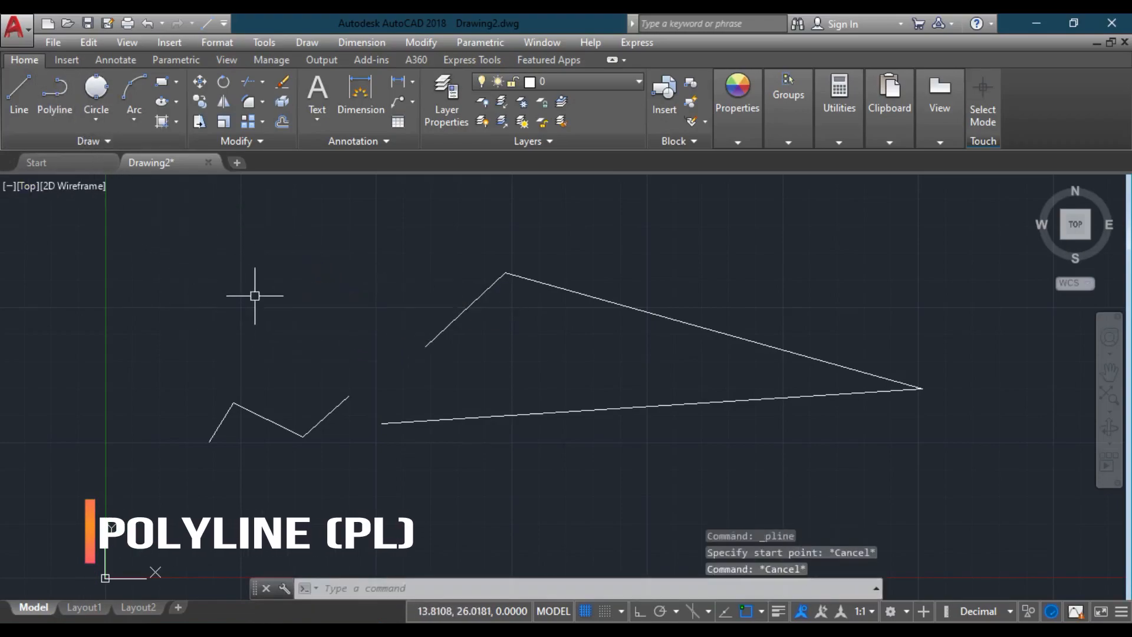
- Draw an irregular freehand polyline of twelve straight segments above the zigzag, ending it at its own start point
{"action": "type", "text": "PL"}
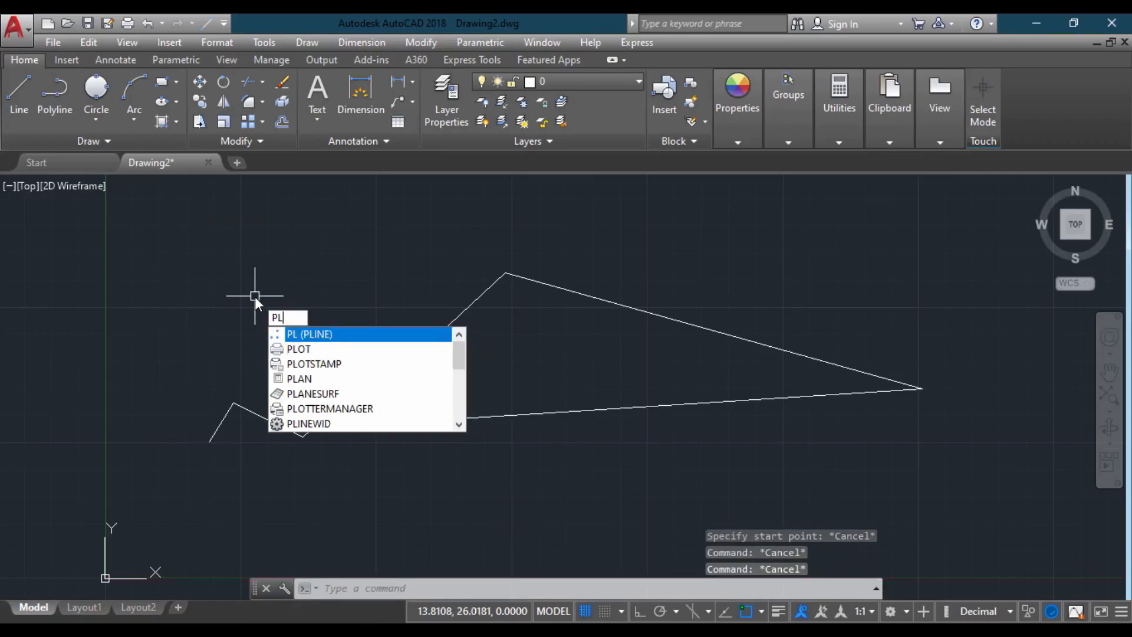
{"action": "key", "text": "Return"}
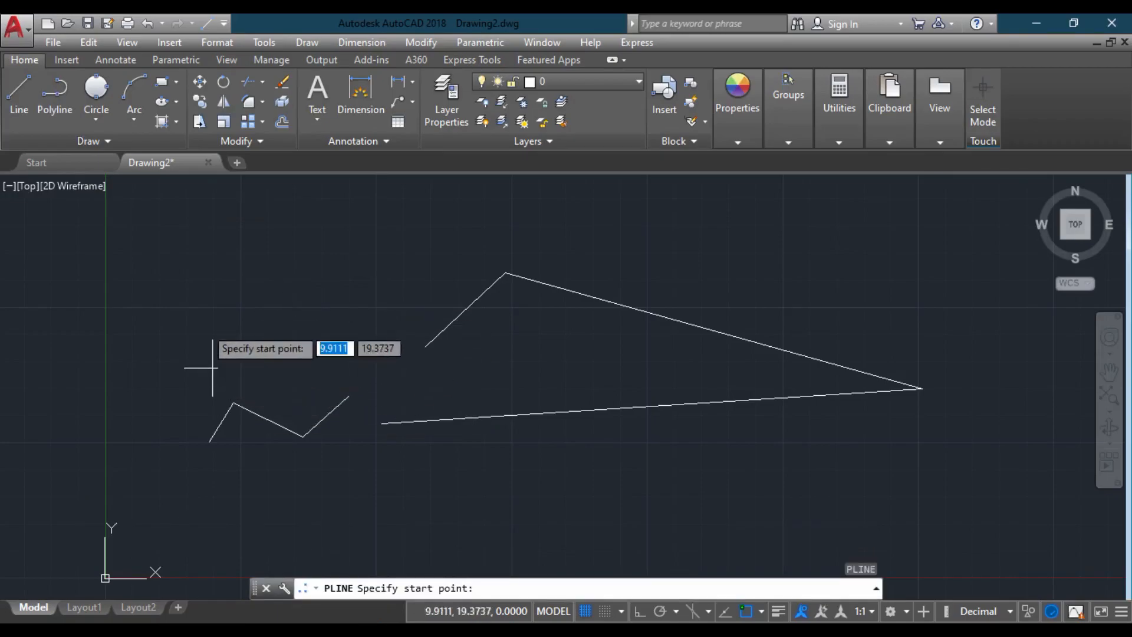
{"action": "left_click", "coordinate": [215, 293]}
{"action": "left_click", "coordinate": [341, 271]}
{"action": "left_click", "coordinate": [408, 233]}
{"action": "left_click", "coordinate": [457, 262]}
{"action": "left_click", "coordinate": [414, 187]}
{"action": "left_click", "coordinate": [112, 209]}
{"action": "left_click", "coordinate": [123, 315]}
{"action": "left_click", "coordinate": [257, 349]}
{"action": "left_click", "coordinate": [236, 310]}
{"action": "left_click", "coordinate": [171, 294]}
{"action": "left_click", "coordinate": [206, 245]}
{"action": "left_click", "coordinate": [264, 251]}
{"action": "left_click", "coordinate": [215, 293]}
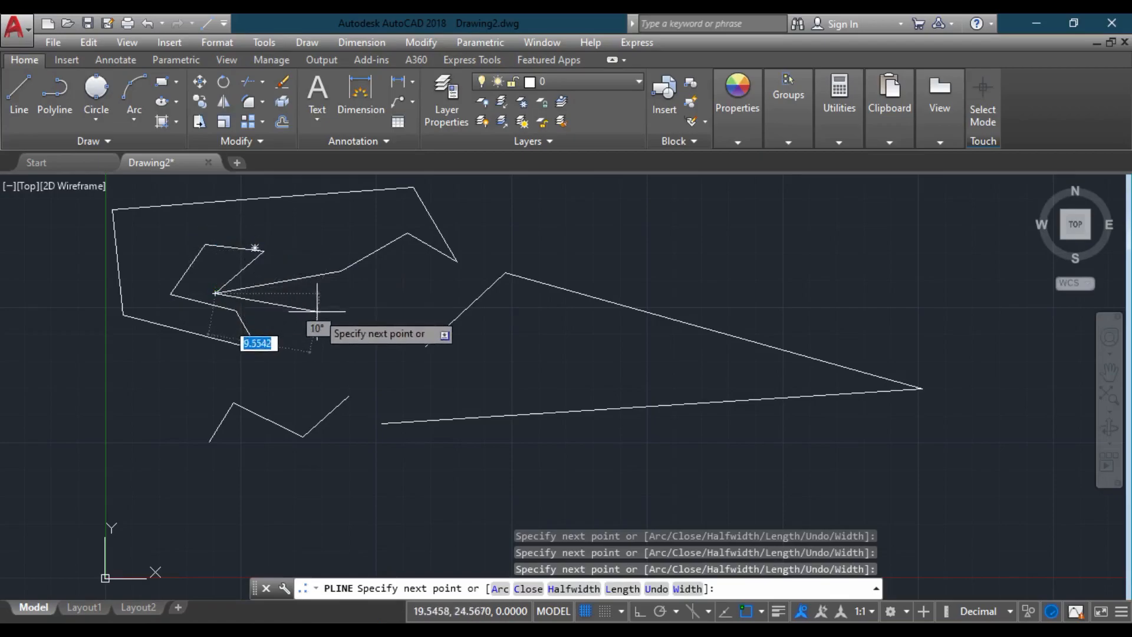
{"action": "key", "text": "Escape"}
- Select the irregular polyline to inspect it as a single object, and clear the selection
{"action": "left_click", "coordinate": [325, 275]}
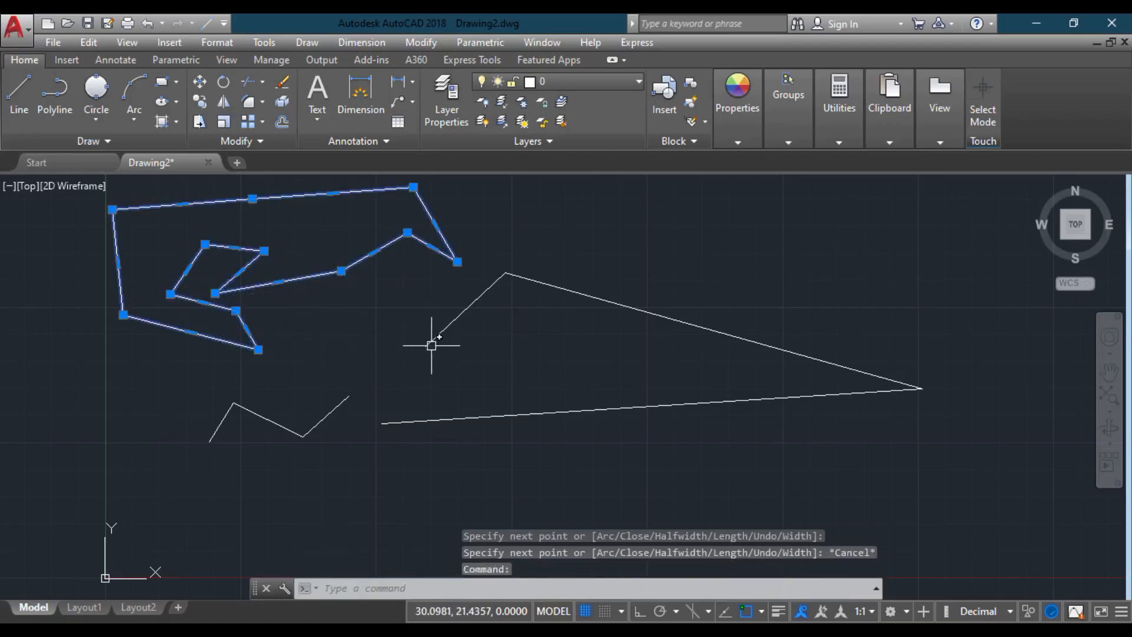
{"action": "key", "text": "Escape"}
{"action": "key", "text": "Escape"}
{"action": "key", "text": "Escape"}
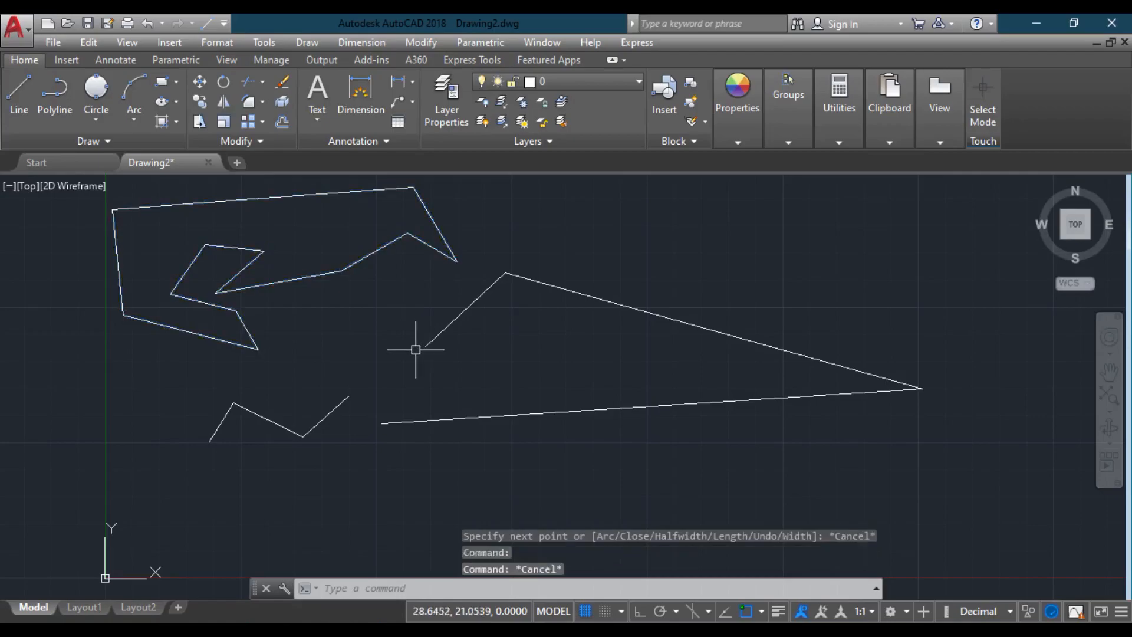
{"action": "middle_click_drag", "start_coordinate": [366, 317], "coordinate": [338, 347]}
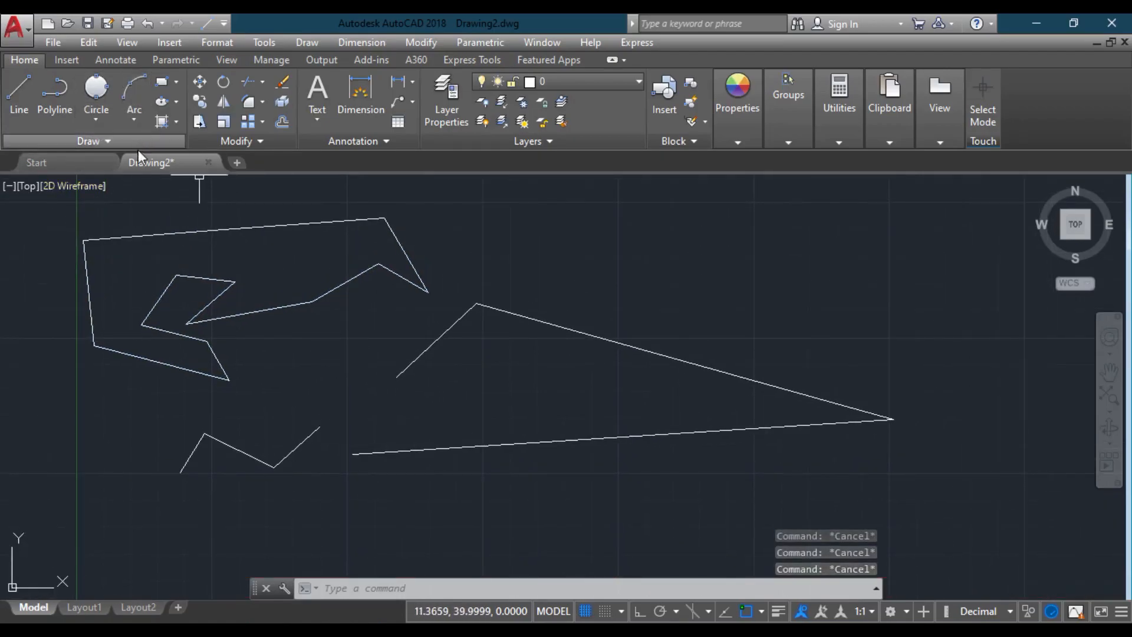
{"action": "left_click", "coordinate": [107, 114]}
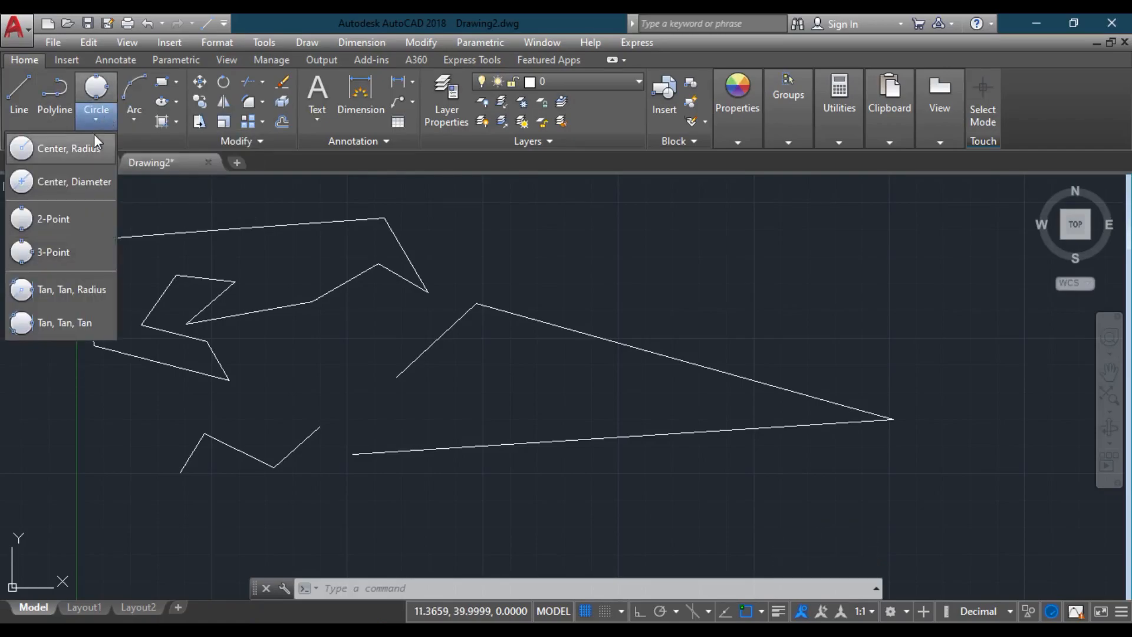
{"action": "left_click", "coordinate": [101, 114]}
{"action": "middle_click_drag", "start_coordinate": [606, 263], "coordinate": [579, 305]}
{"action": "left_click", "coordinate": [105, 129]}
{"action": "left_click", "coordinate": [94, 150]}
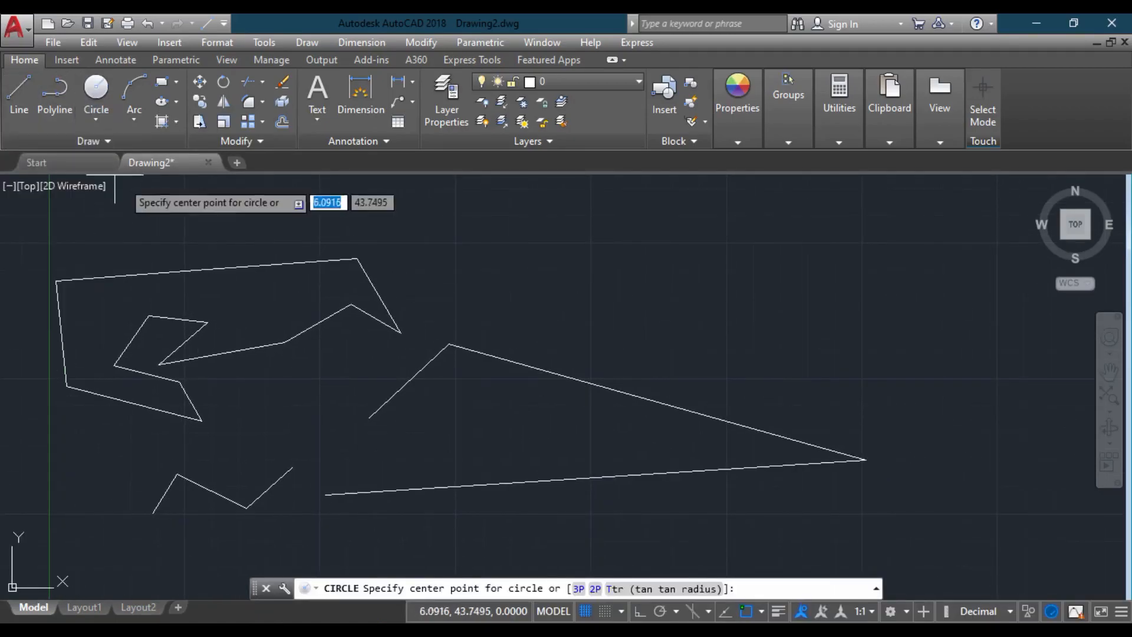
- Draw a center-radius circle of radius 5 in the empty area above the tip of the triangle-like outline
{"action": "left_click", "coordinate": [101, 118]}
{"action": "left_click", "coordinate": [88, 147]}
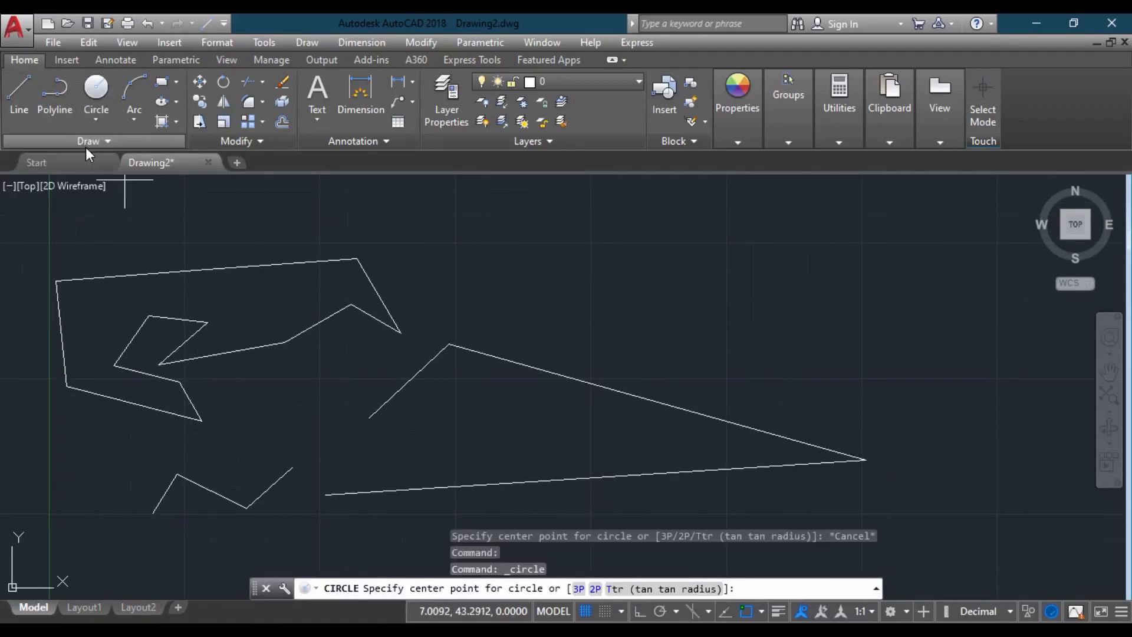
{"action": "middle_click_drag", "start_coordinate": [374, 253], "coordinate": [155, 254]}
{"action": "middle_click_drag", "start_coordinate": [374, 271], "coordinate": [333, 313]}
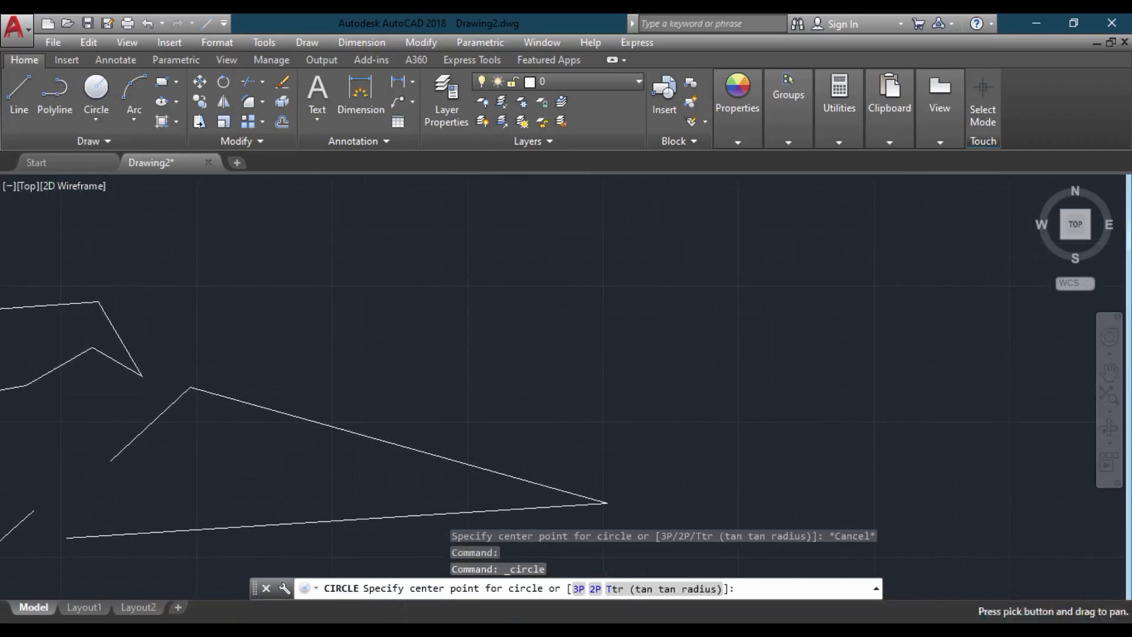
{"action": "middle_click_drag", "start_coordinate": [376, 282], "coordinate": [295, 323]}
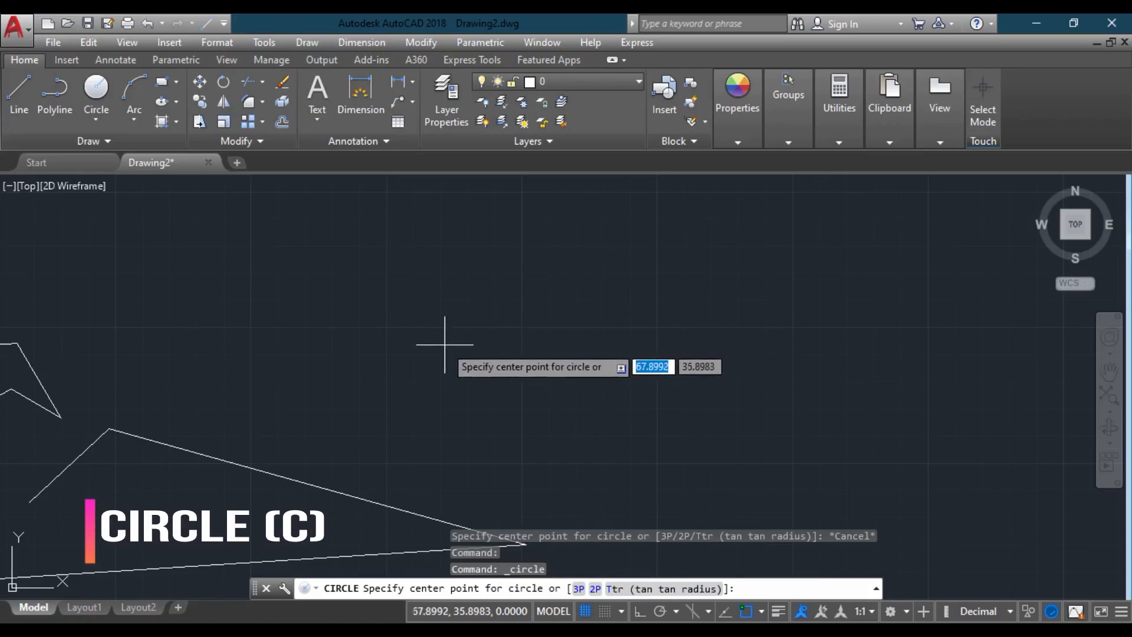
{"action": "left_click", "coordinate": [472, 321]}
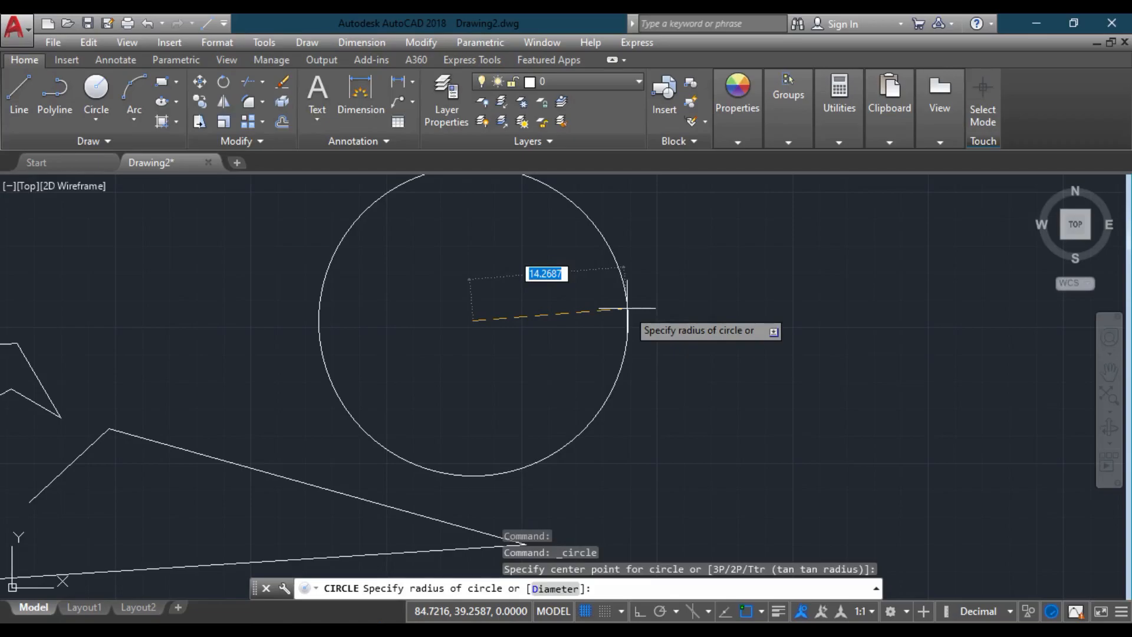
{"action": "type", "text": "5"}
{"action": "key", "text": "Return"}
- Dimension the circle's diameter horizontally between its two side quadrants, place the dimension line inside the circle, and end the Dimension command
{"action": "scroll", "coordinate": [434, 305], "scroll_direction": "up", "scroll_amount": 2}
{"action": "scroll", "coordinate": [492, 265], "scroll_direction": "up", "scroll_amount": 2}
{"action": "middle_click_drag", "start_coordinate": [507, 346], "coordinate": [513, 326]}
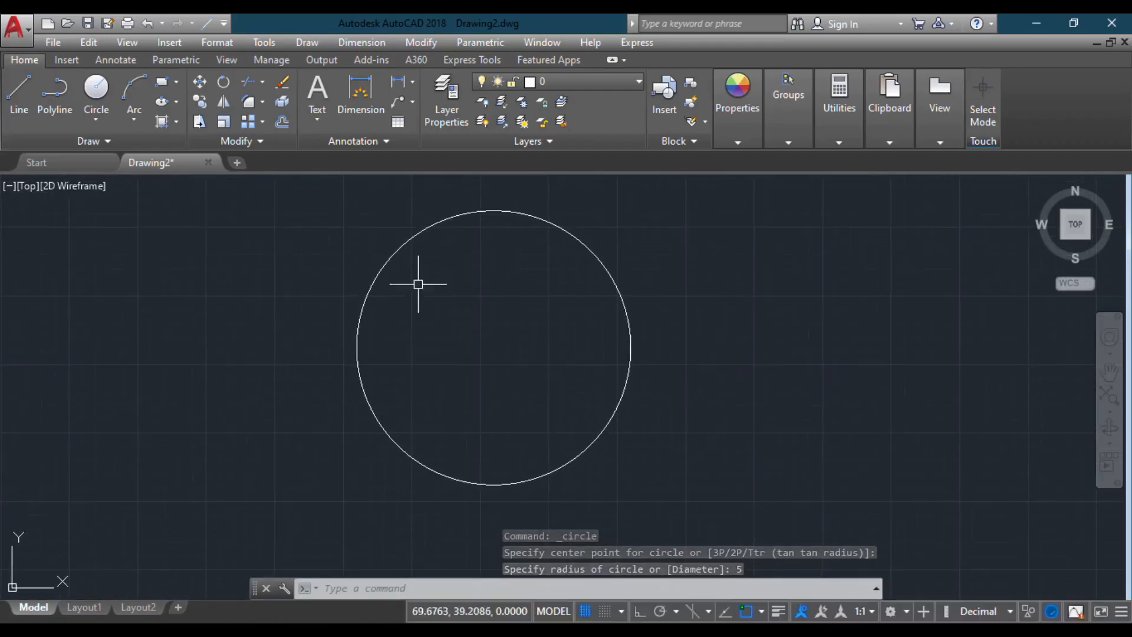
{"action": "left_click", "coordinate": [362, 89]}
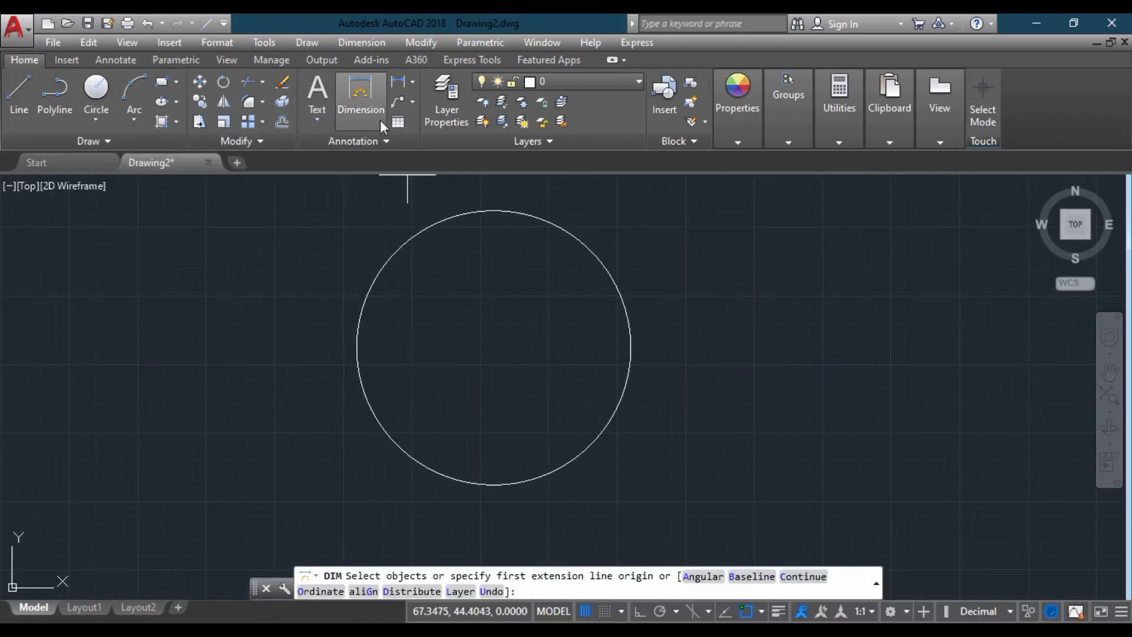
{"action": "left_click", "coordinate": [356, 347]}
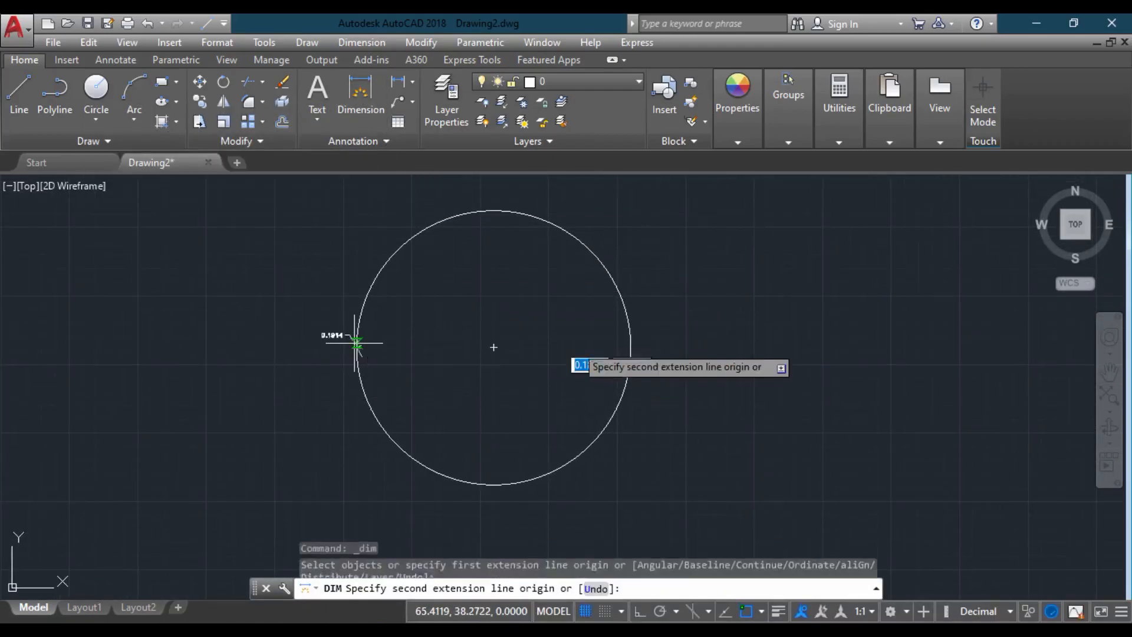
{"action": "left_click", "coordinate": [631, 347]}
{"action": "scroll", "coordinate": [494, 347], "scroll_direction": "up", "scroll_amount": 5}
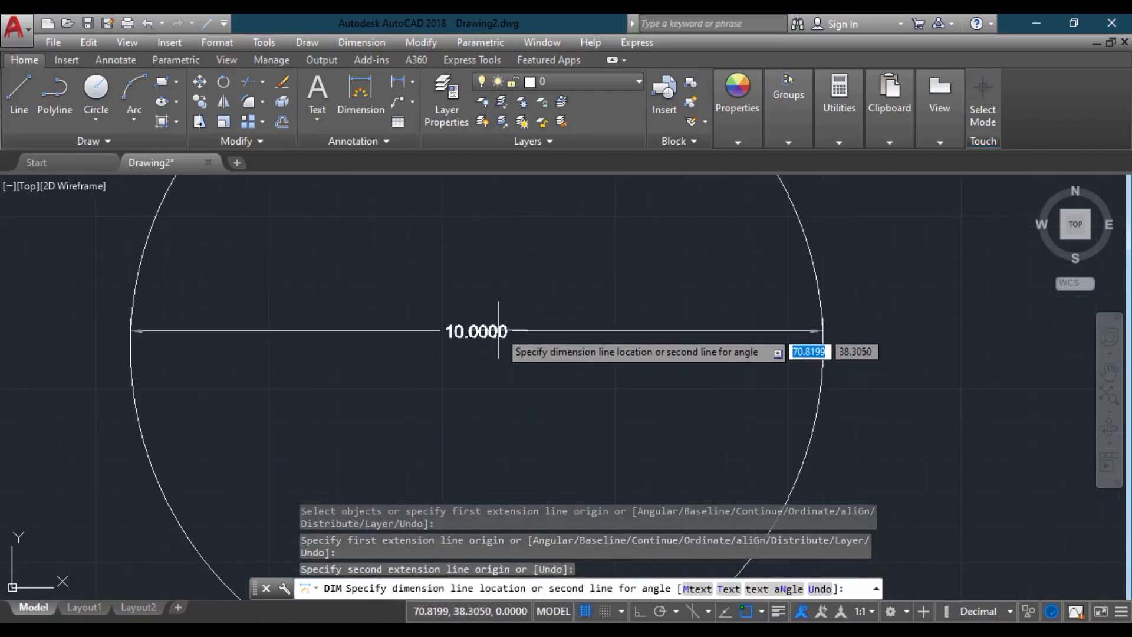
{"action": "left_click", "coordinate": [513, 303]}
{"action": "scroll", "coordinate": [442, 388], "scroll_direction": "down", "scroll_amount": 2}
{"action": "scroll", "coordinate": [442, 388], "scroll_direction": "down", "scroll_amount": 4}
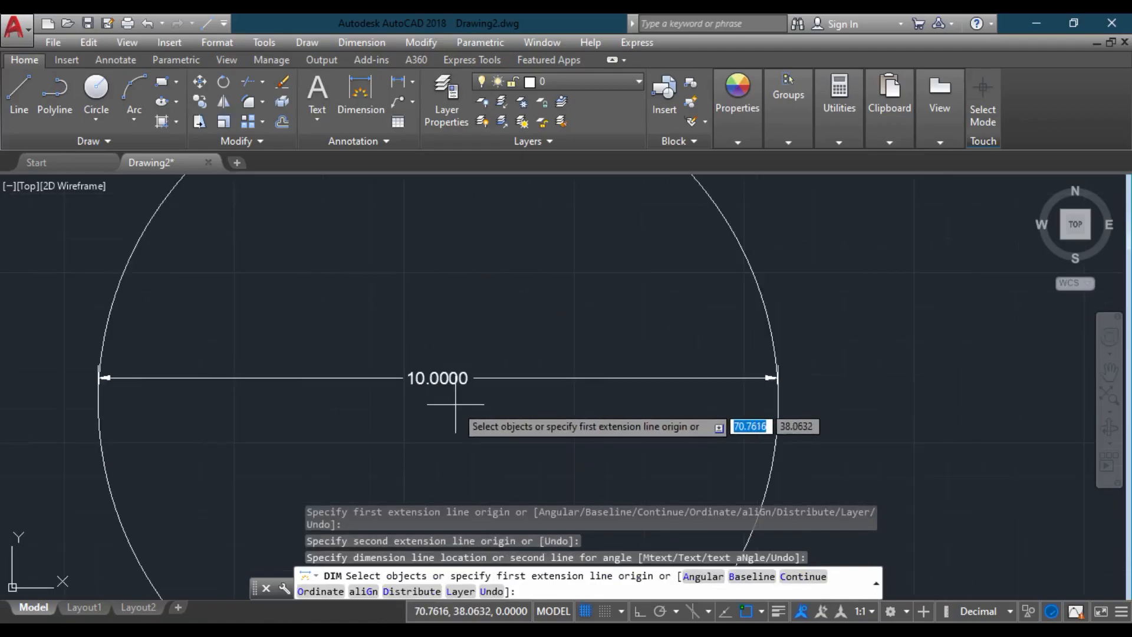
{"action": "middle_click_drag", "start_coordinate": [462, 417], "coordinate": [512, 406]}
{"action": "scroll", "coordinate": [512, 405], "scroll_direction": "down", "scroll_amount": 4}
{"action": "middle_click_drag", "start_coordinate": [515, 396], "coordinate": [466, 333]}
{"action": "scroll", "coordinate": [621, 315], "scroll_direction": "down", "scroll_amount": 4}
{"action": "middle_click_drag", "start_coordinate": [619, 316], "coordinate": [527, 318]}
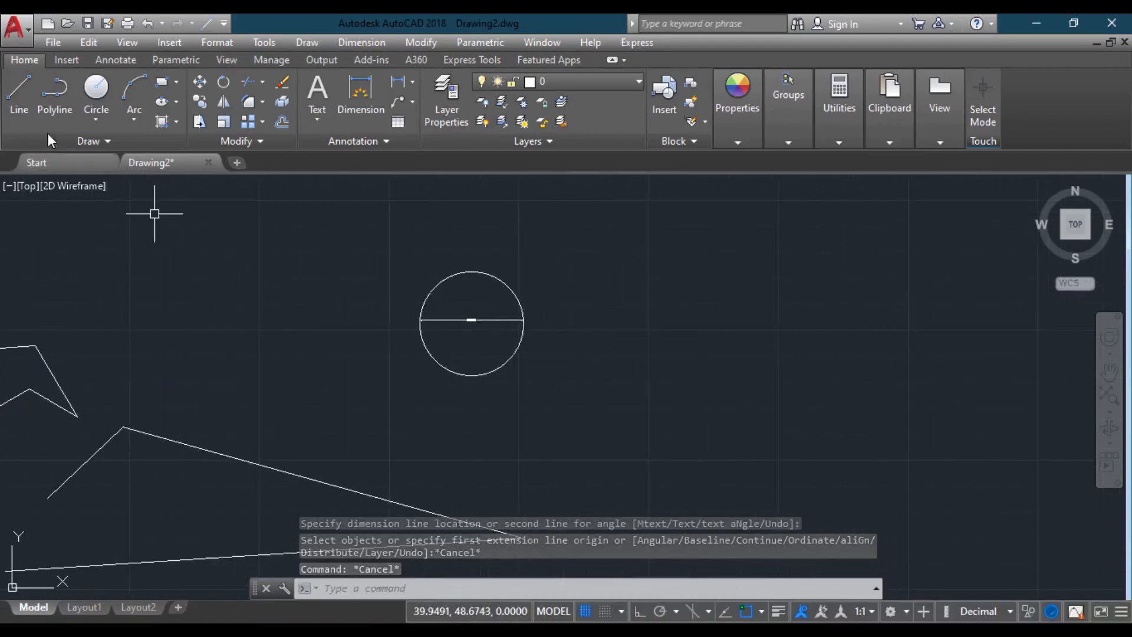
- Draw a center-diameter circle of diameter 10 between the irregular polyline and the dimensioned circle
{"action": "left_click", "coordinate": [103, 125]}
{"action": "left_click", "coordinate": [100, 181]}
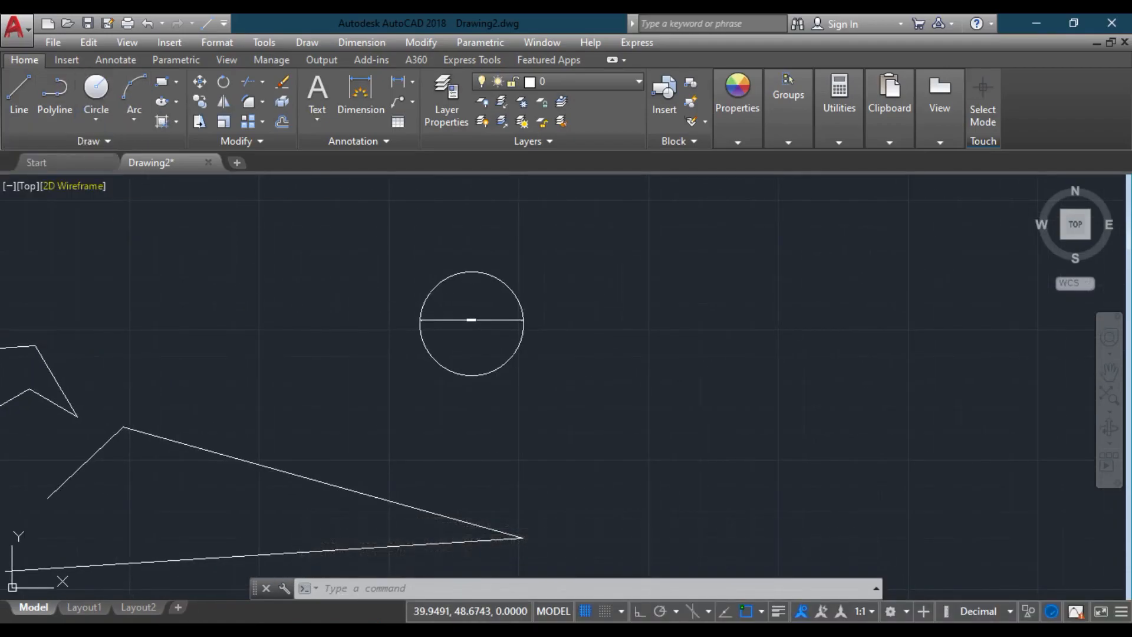
{"action": "middle_click_drag", "start_coordinate": [270, 366], "coordinate": [139, 262]}
{"action": "middle_click_drag", "start_coordinate": [367, 373], "coordinate": [289, 420]}
{"action": "mouse_move", "coordinate": [224, 343]}
{"action": "middle_mouse_down"}
{"action": "mouse_move", "coordinate": [515, 382]}
{"action": "mouse_move", "coordinate": [543, 368]}
{"action": "middle_mouse_up"}
{"action": "middle_click_drag", "start_coordinate": [208, 298], "coordinate": [441, 307]}
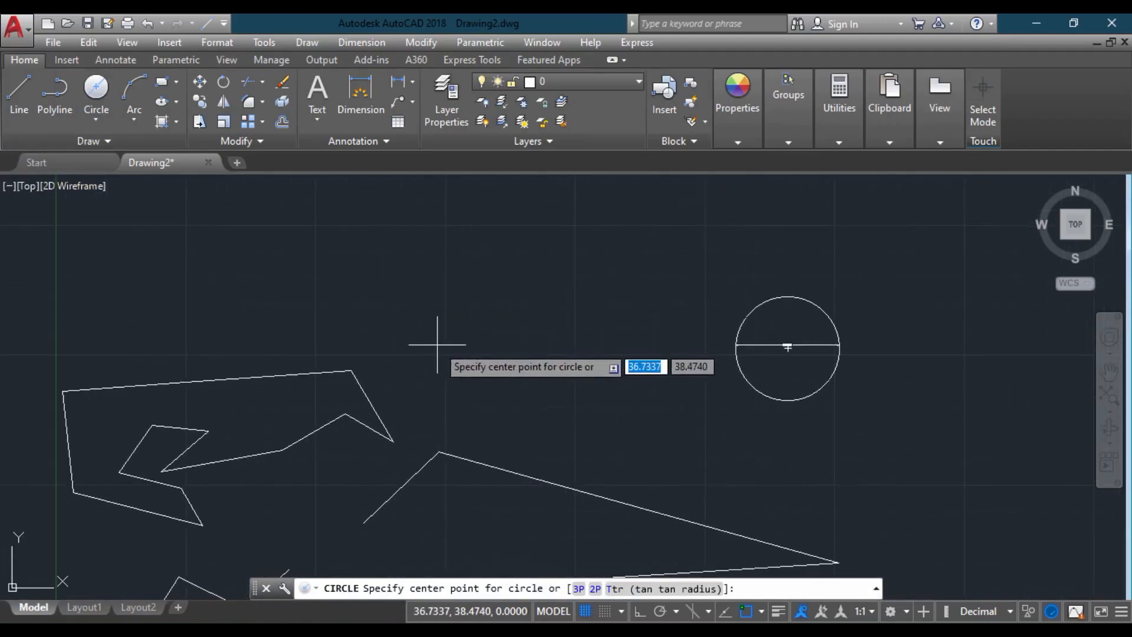
{"action": "left_click", "coordinate": [450, 309]}
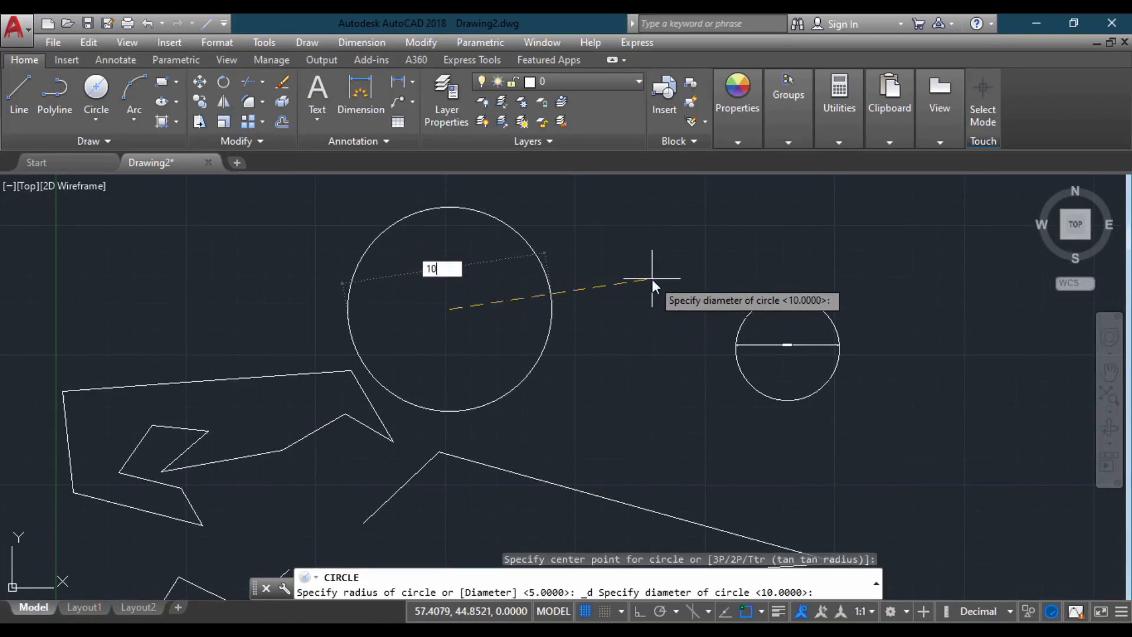
{"action": "type", "text": "10"}
{"action": "key", "text": "Return"}
{"action": "scroll", "coordinate": [407, 275], "scroll_direction": "up", "scroll_amount": 6}
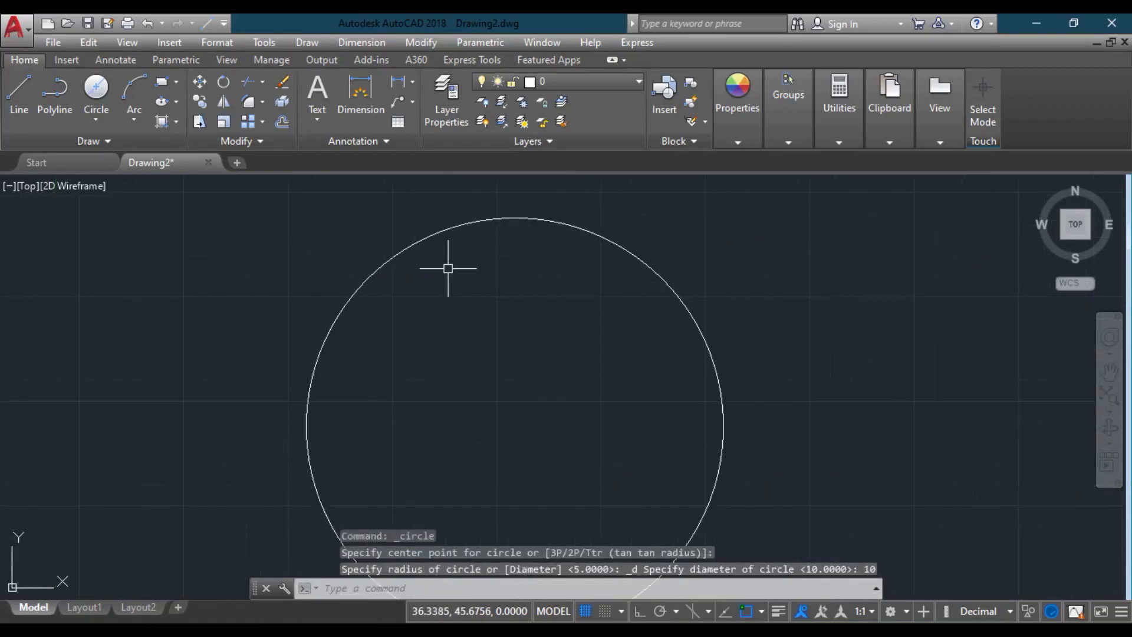
{"action": "scroll", "coordinate": [492, 346], "scroll_direction": "down", "scroll_amount": 5}
{"action": "middle_click_drag", "start_coordinate": [412, 340], "coordinate": [265, 283]}
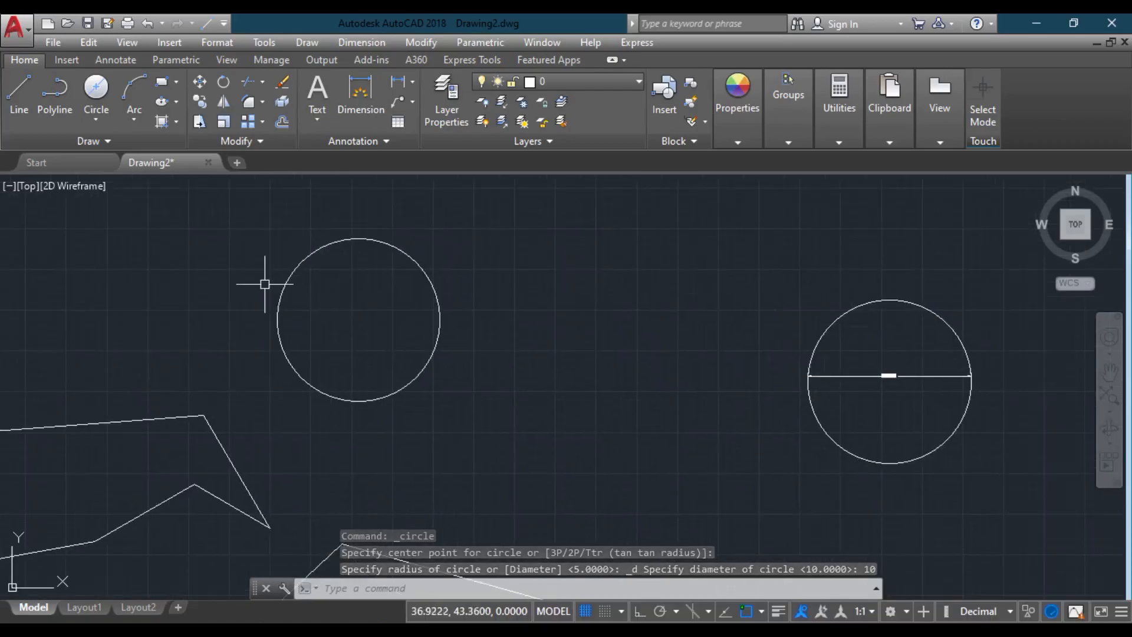
{"action": "left_click", "coordinate": [95, 120]}
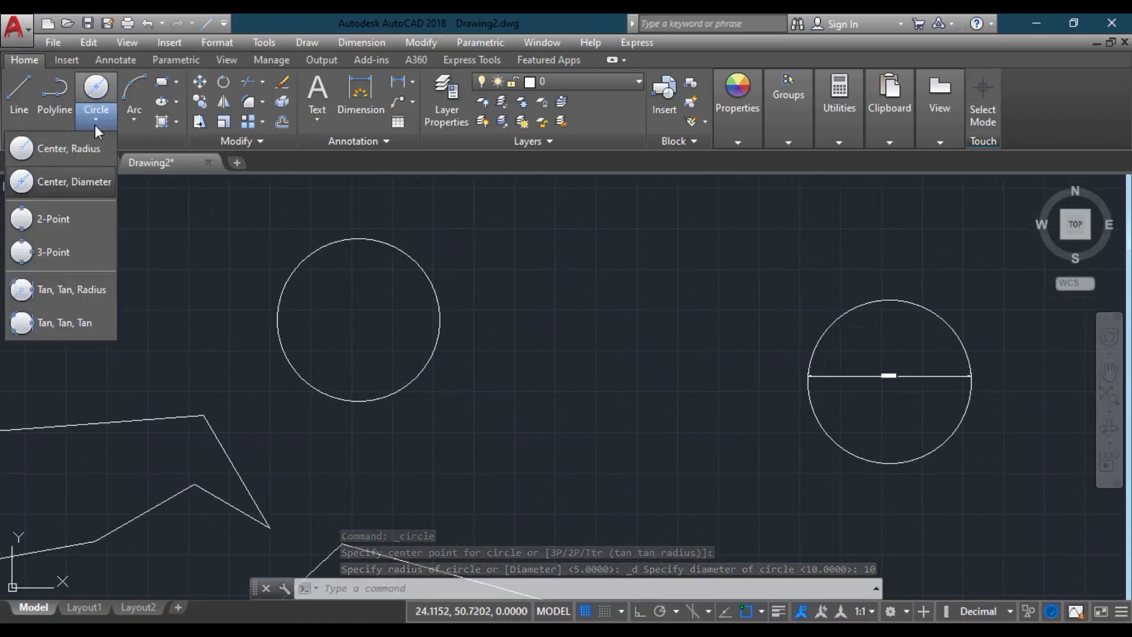
{"action": "left_click", "coordinate": [61, 210]}
{"action": "scroll", "coordinate": [493, 336], "scroll_direction": "down", "scroll_amount": 3}
{"action": "middle_click_drag", "start_coordinate": [513, 336], "coordinate": [430, 301]}
{"action": "scroll", "coordinate": [412, 389], "scroll_direction": "down", "scroll_amount": 2}
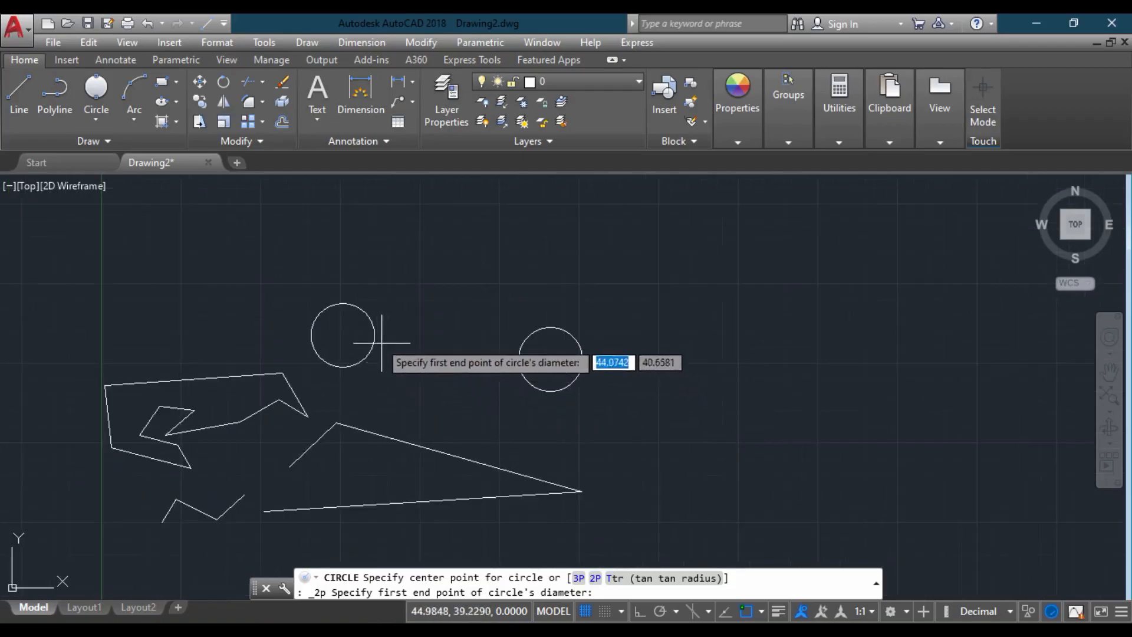
{"action": "key", "text": "Escape"}
{"action": "scroll", "coordinate": [354, 283], "scroll_direction": "up", "scroll_amount": 4}
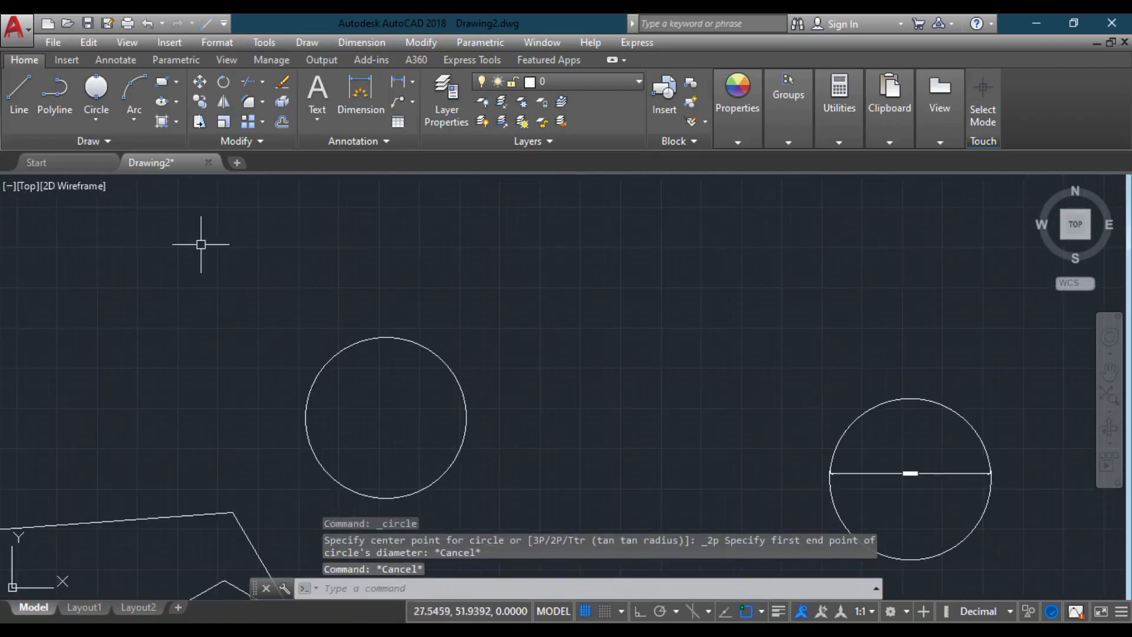
- Draw a center-radius circle of radius 5 diagonally above the undimensioned circle so that the two slightly overlap
{"action": "left_click", "coordinate": [90, 119]}
{"action": "left_click", "coordinate": [53, 154]}
{"action": "middle_click_drag", "start_coordinate": [326, 328], "coordinate": [125, 255]}
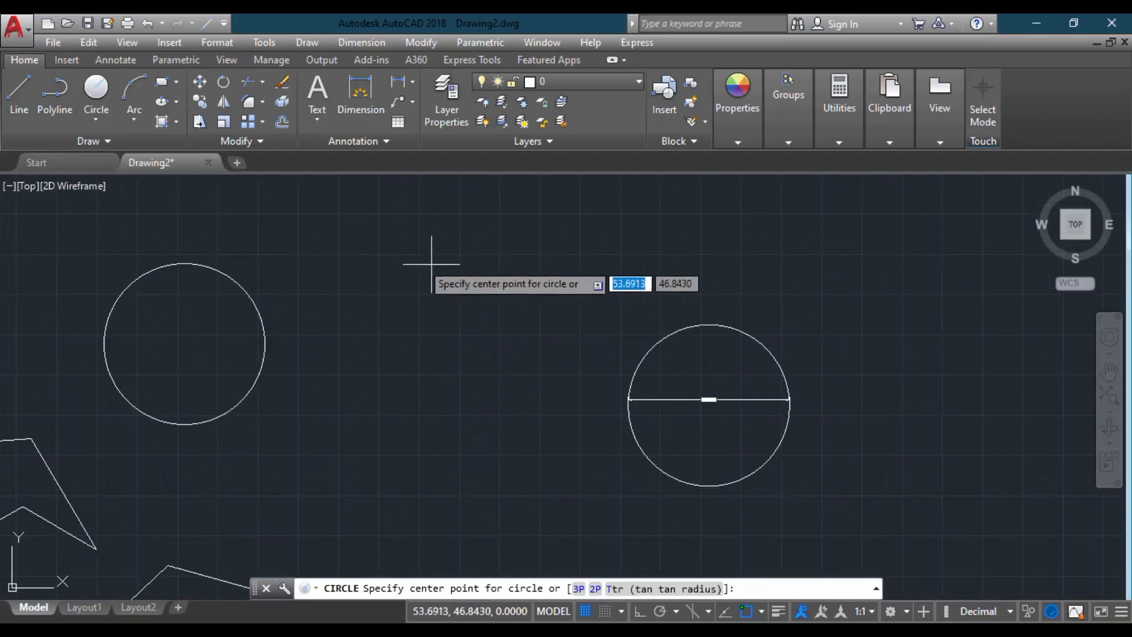
{"action": "left_click", "coordinate": [305, 250]}
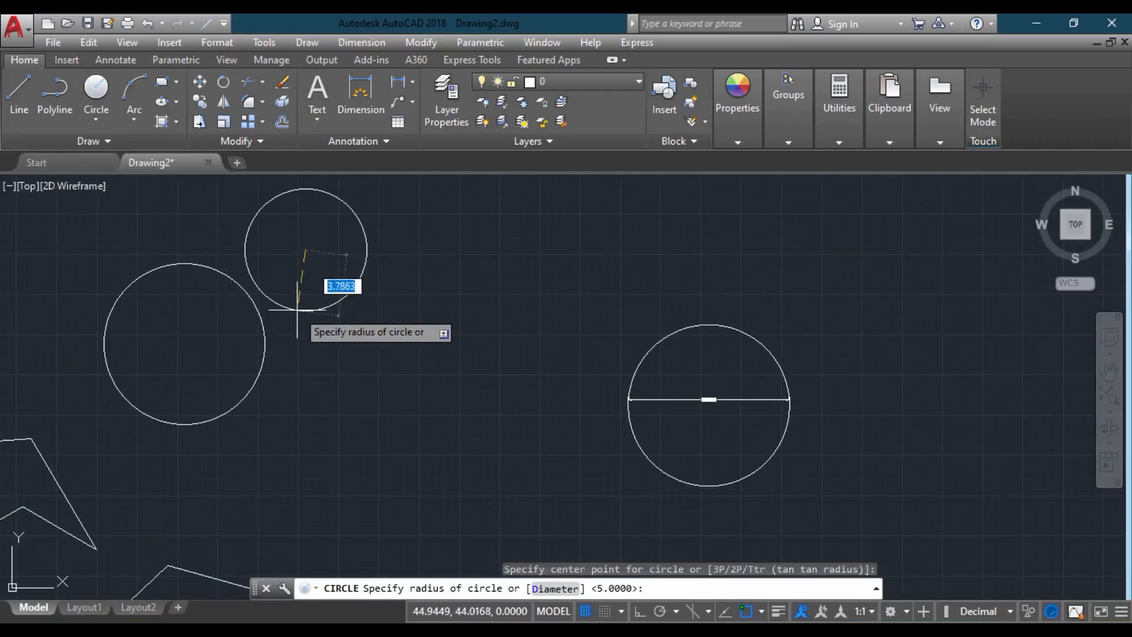
{"action": "type", "text": "5"}
{"action": "key", "text": "Return"}
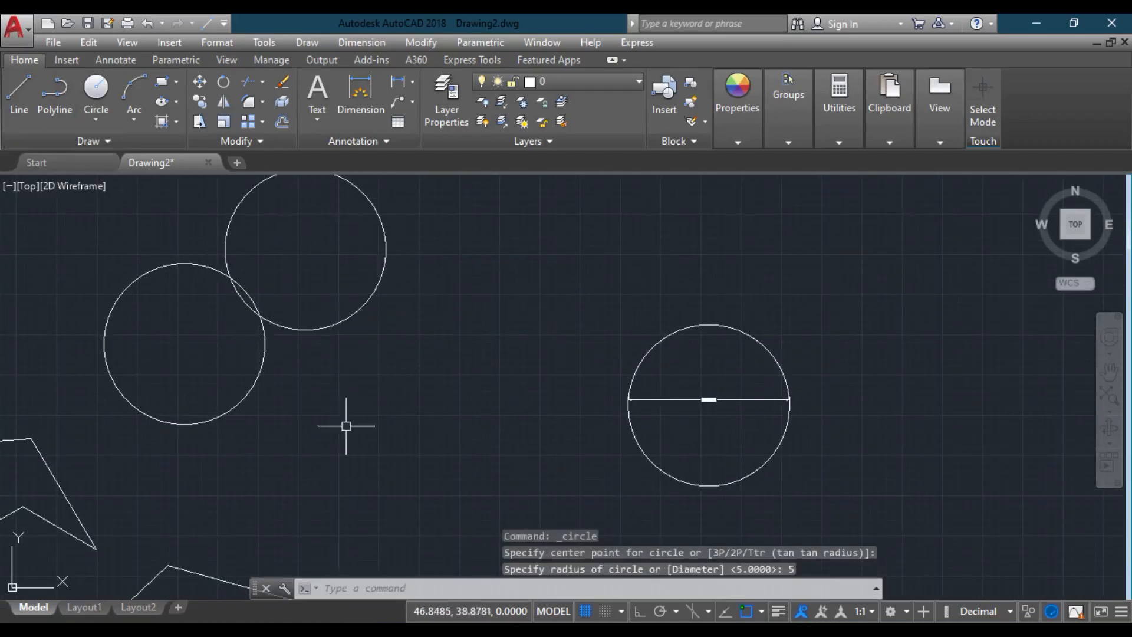
{"action": "key", "text": "Escape"}
{"action": "key", "text": "Escape"}
- Draw a two-point circle with one diameter end on the lower overlapping circle and the other on the upper one
{"action": "left_click", "coordinate": [95, 115]}
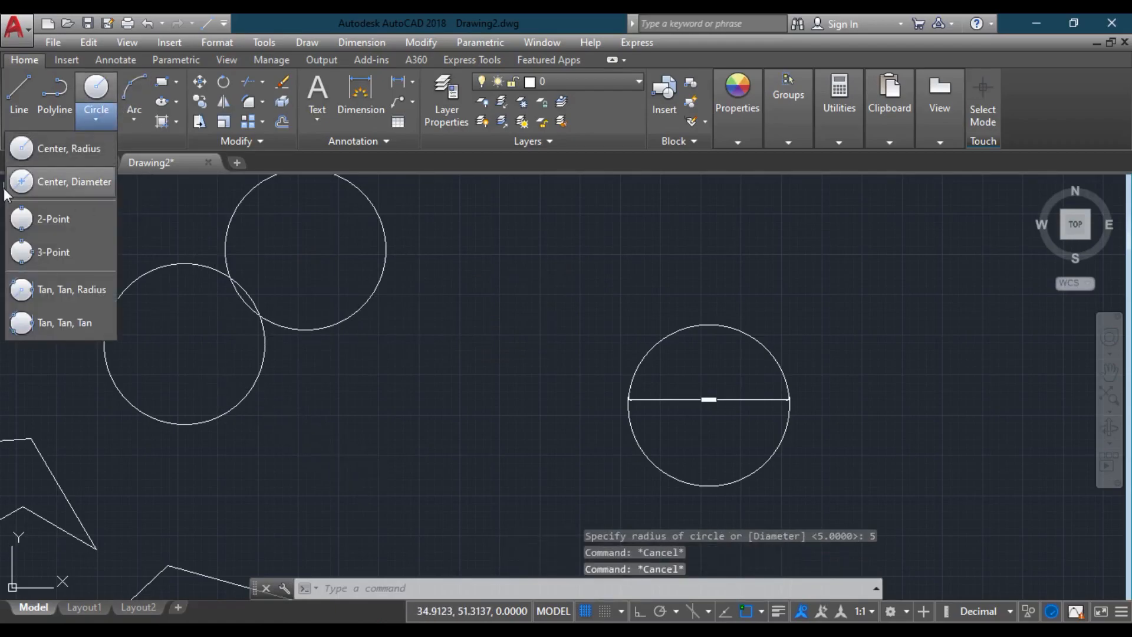
{"action": "left_click", "coordinate": [65, 224]}
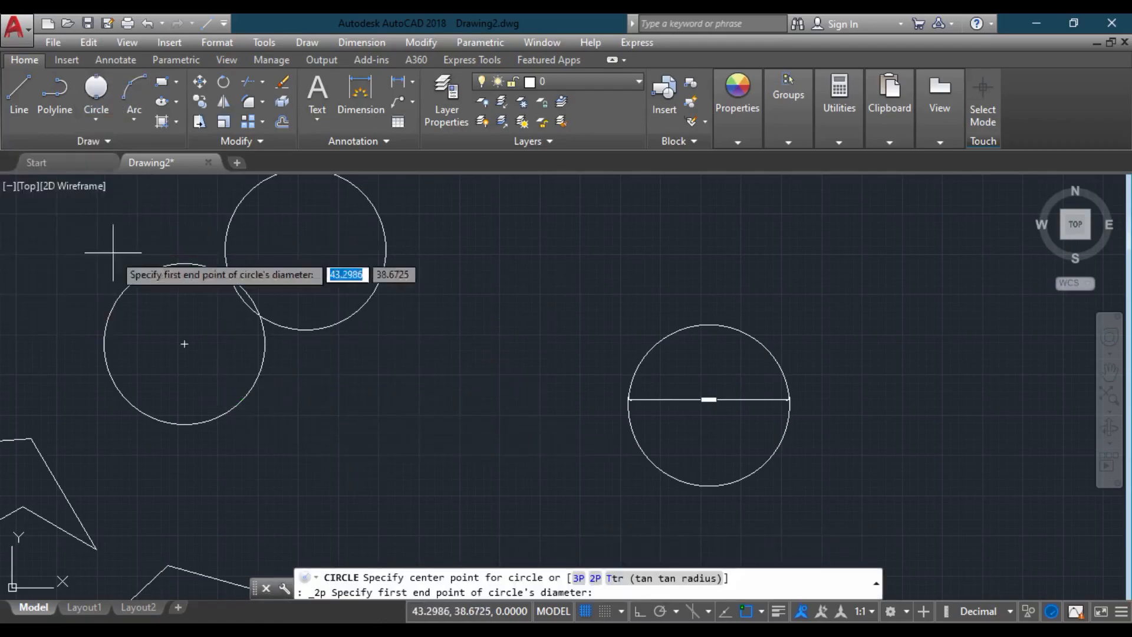
{"action": "left_click", "coordinate": [95, 117]}
{"action": "left_click", "coordinate": [78, 216]}
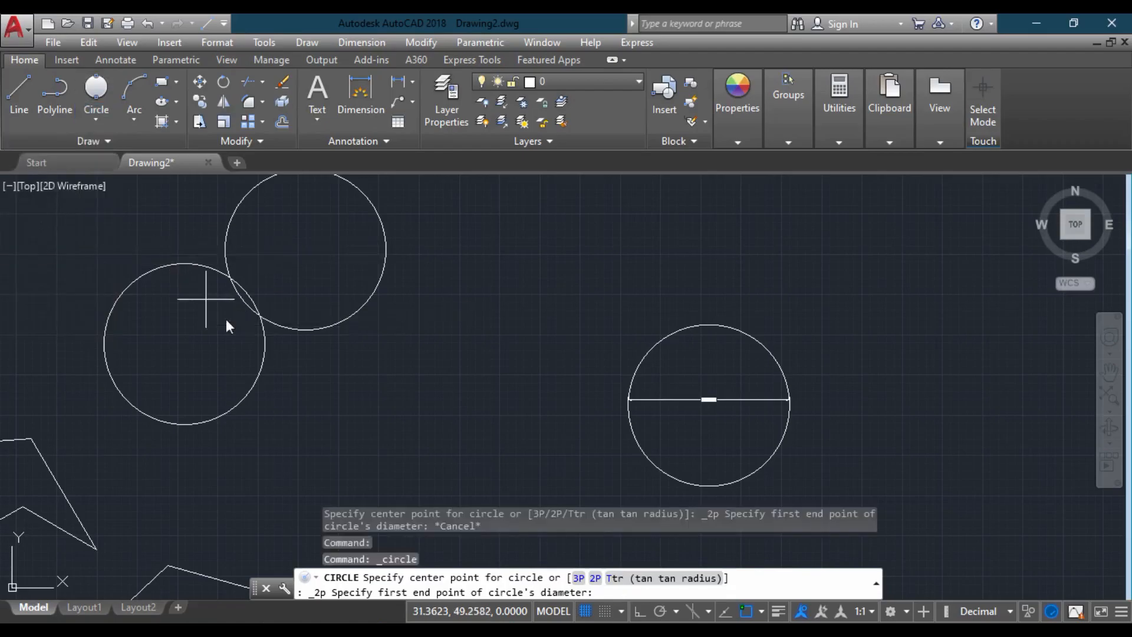
{"action": "mouse_move", "coordinate": [303, 384]}
{"action": "middle_mouse_down"}
{"action": "mouse_move", "coordinate": [314, 321]}
{"action": "mouse_move", "coordinate": [369, 414]}
{"action": "middle_mouse_up"}
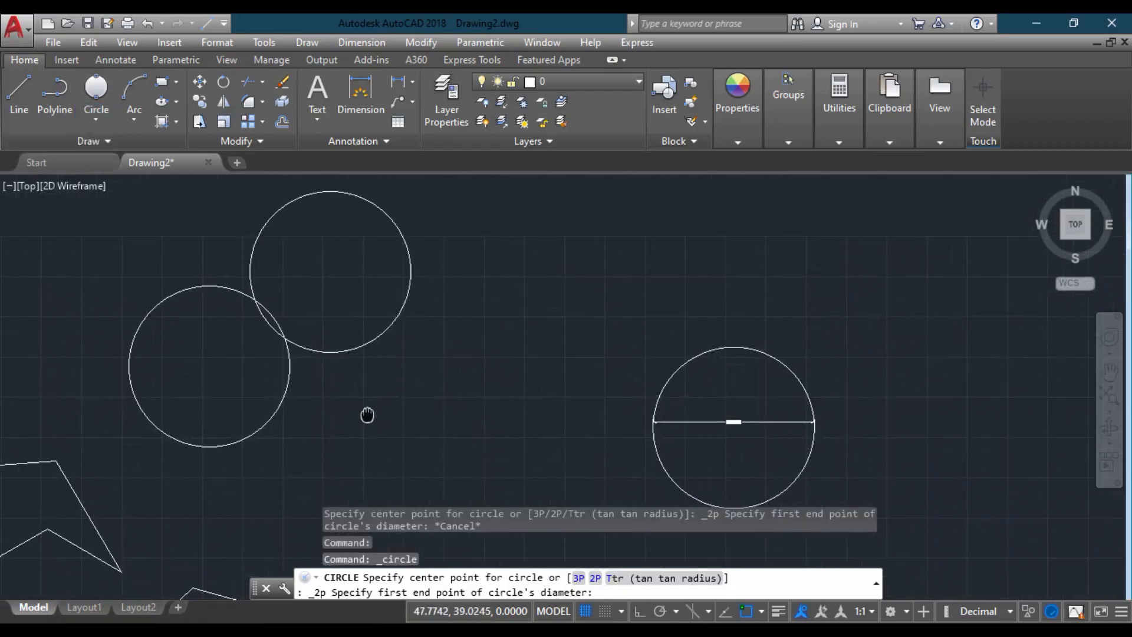
{"action": "left_click", "coordinate": [275, 412]}
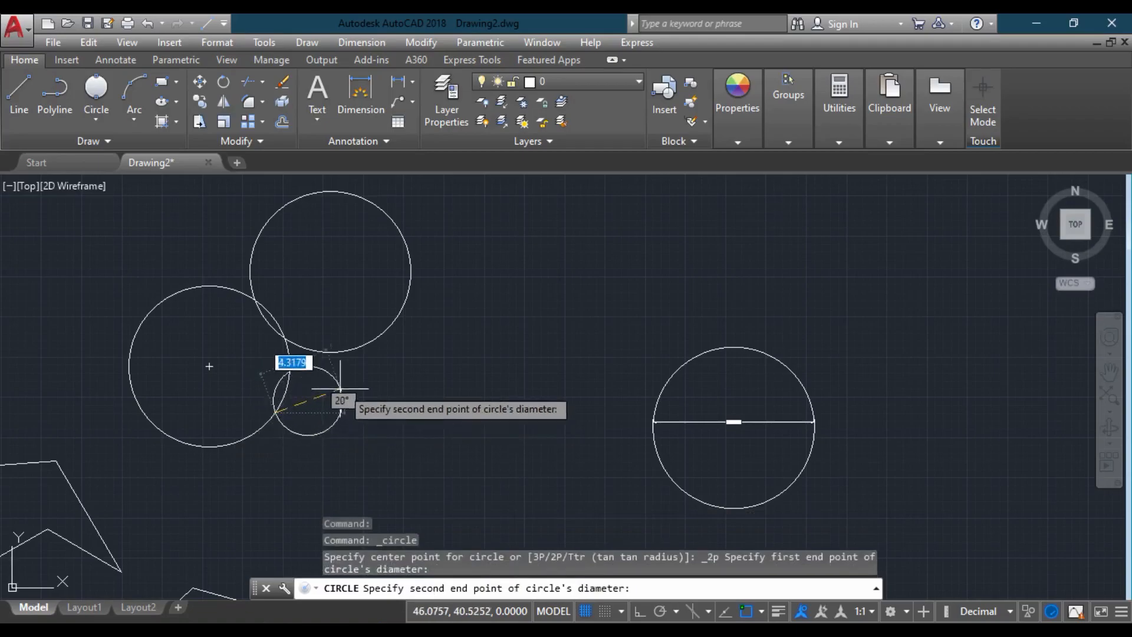
{"action": "left_click", "coordinate": [371, 343]}
- Examine how the two-point circle passes through its picked points on the two neighbouring circles
{"action": "scroll", "coordinate": [287, 410], "scroll_direction": "up", "scroll_amount": 5}
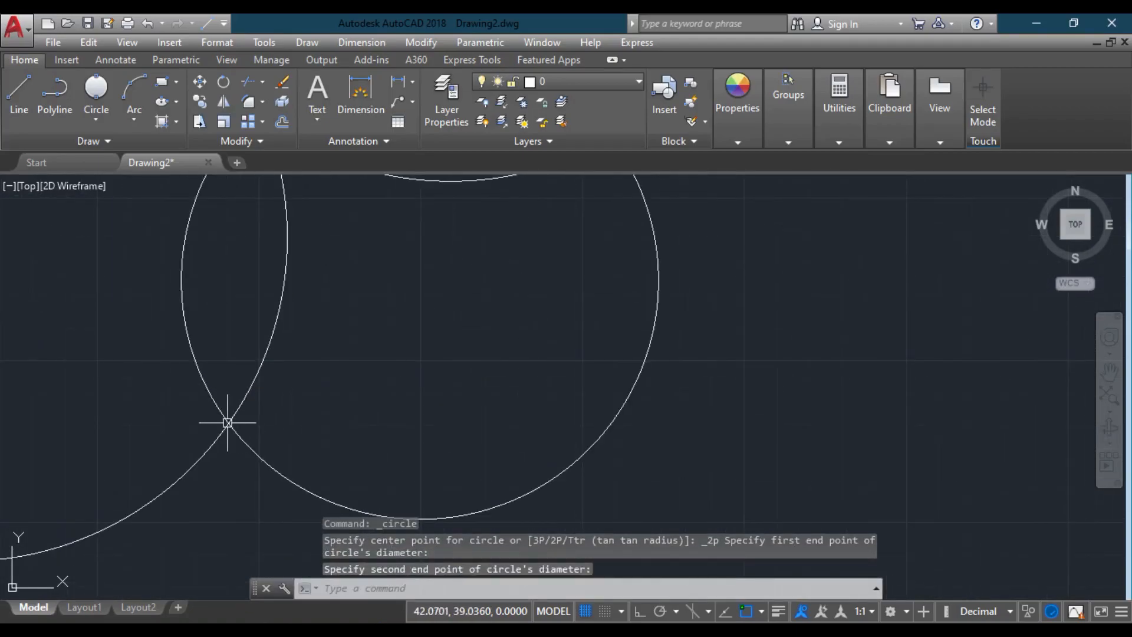
{"action": "middle_click_drag", "start_coordinate": [348, 341], "coordinate": [292, 475]}
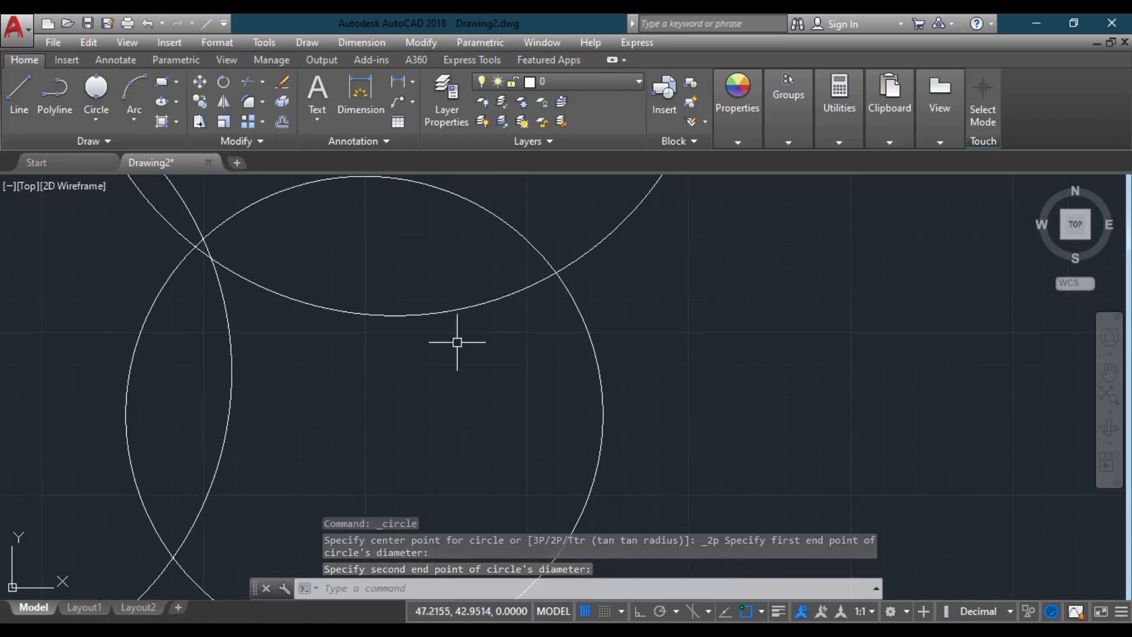
{"action": "scroll", "coordinate": [391, 349], "scroll_direction": "down", "scroll_amount": 3}
{"action": "scroll", "coordinate": [415, 367], "scroll_direction": "down", "scroll_amount": 2}
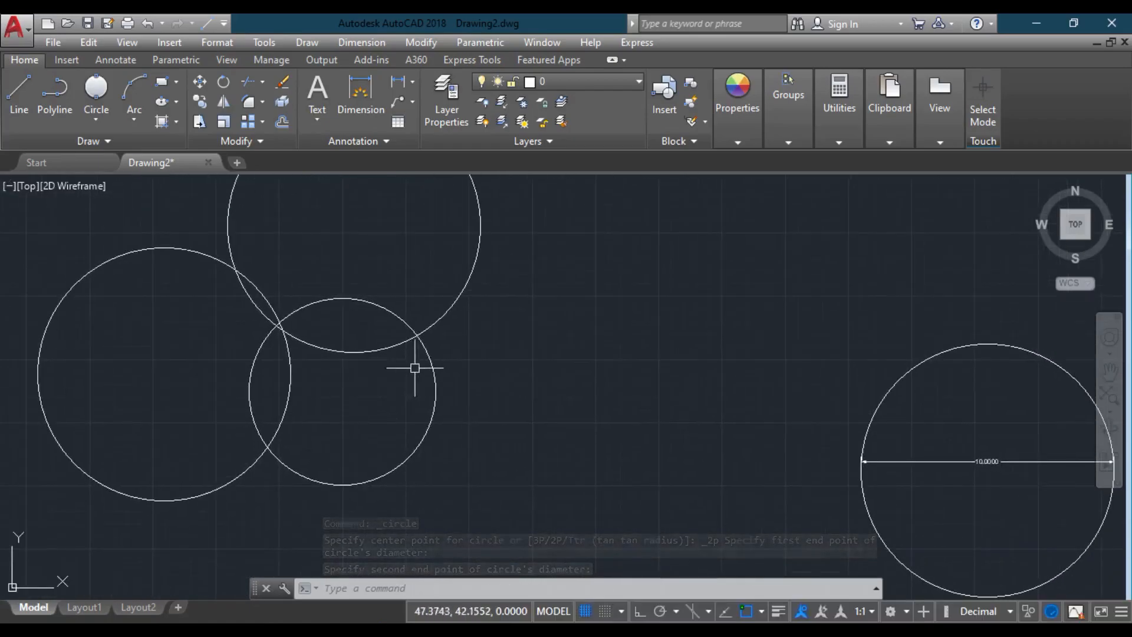
{"action": "scroll", "coordinate": [437, 371], "scroll_direction": "down", "scroll_amount": 2}
{"action": "scroll", "coordinate": [421, 348], "scroll_direction": "up", "scroll_amount": 5}
{"action": "scroll", "coordinate": [434, 366], "scroll_direction": "down", "scroll_amount": 5}
{"action": "key", "text": "Escape"}
{"action": "key", "text": "Escape"}
{"action": "key", "text": "Escape"}
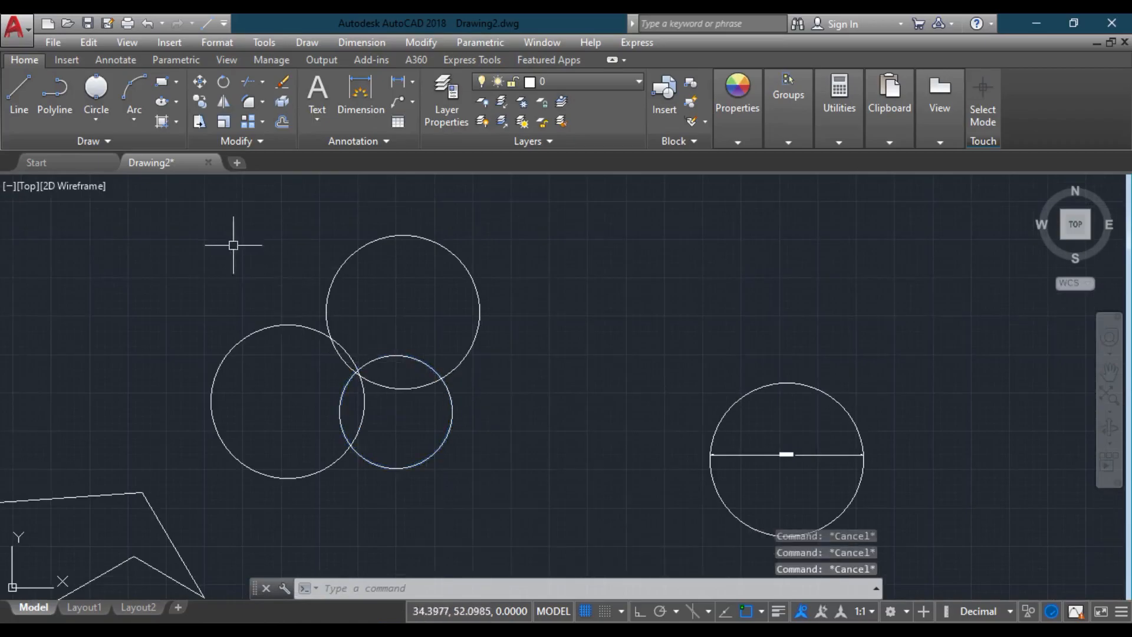
- Draw a three-point circle of radius about 5.3 through points on the left circle, the upper circle's bottom and the two-point circle's upper-right edge
{"action": "left_click", "coordinate": [92, 126]}
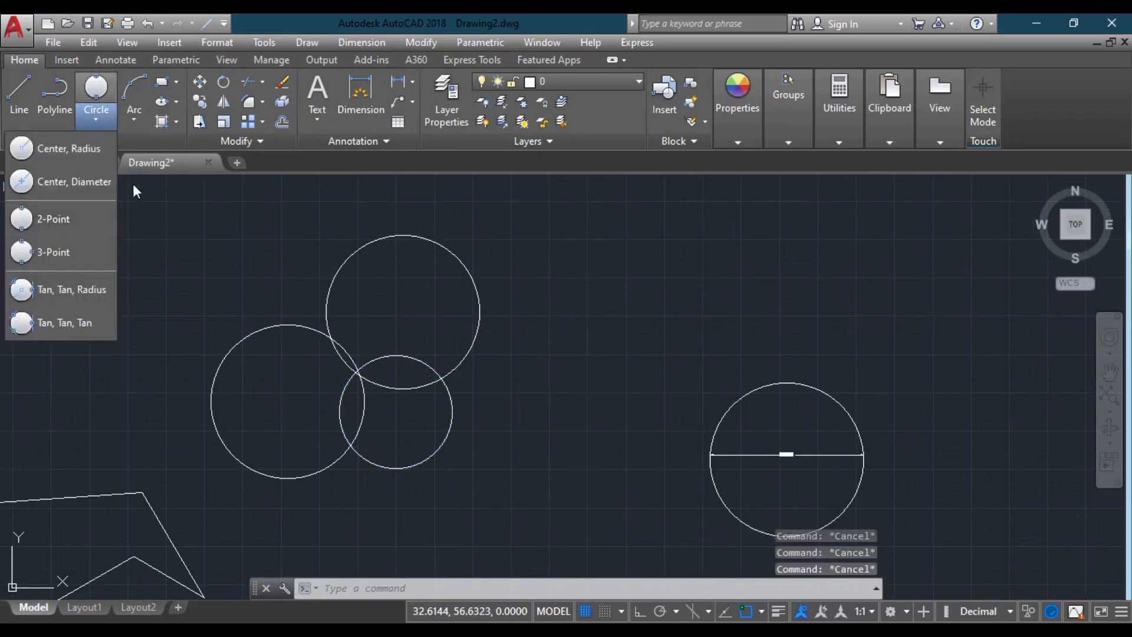
{"action": "left_click", "coordinate": [94, 248]}
{"action": "middle_click_drag", "start_coordinate": [391, 448], "coordinate": [404, 407]}
{"action": "mouse_move", "coordinate": [344, 309]}
{"action": "middle_mouse_down"}
{"action": "mouse_move", "coordinate": [357, 298]}
{"action": "mouse_move", "coordinate": [362, 324]}
{"action": "middle_mouse_up"}
{"action": "scroll", "coordinate": [377, 337], "scroll_direction": "up", "scroll_amount": 6}
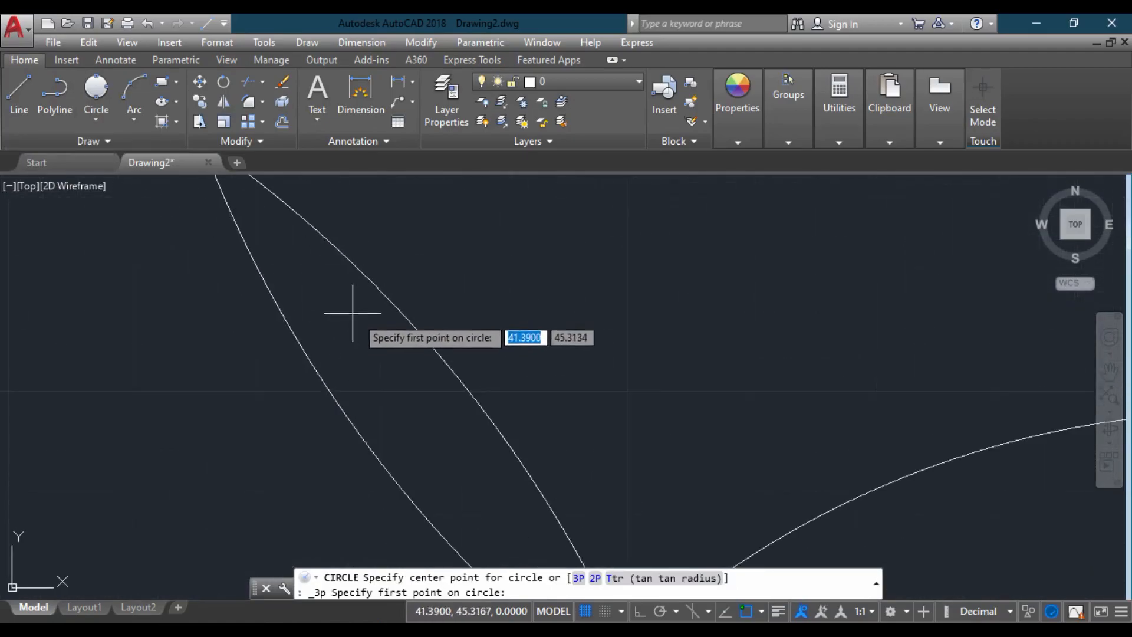
{"action": "scroll", "coordinate": [360, 348], "scroll_direction": "down", "scroll_amount": 3}
{"action": "scroll", "coordinate": [365, 333], "scroll_direction": "down", "scroll_amount": 2}
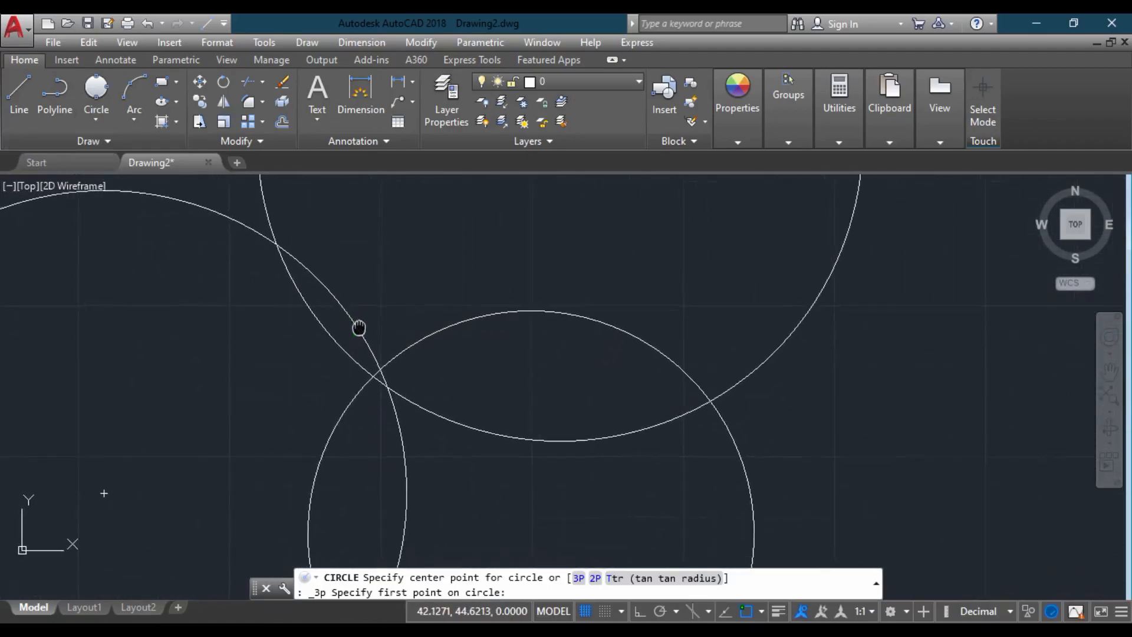
{"action": "scroll", "coordinate": [412, 352], "scroll_direction": "down", "scroll_amount": 2}
{"action": "scroll", "coordinate": [379, 364], "scroll_direction": "up", "scroll_amount": 6}
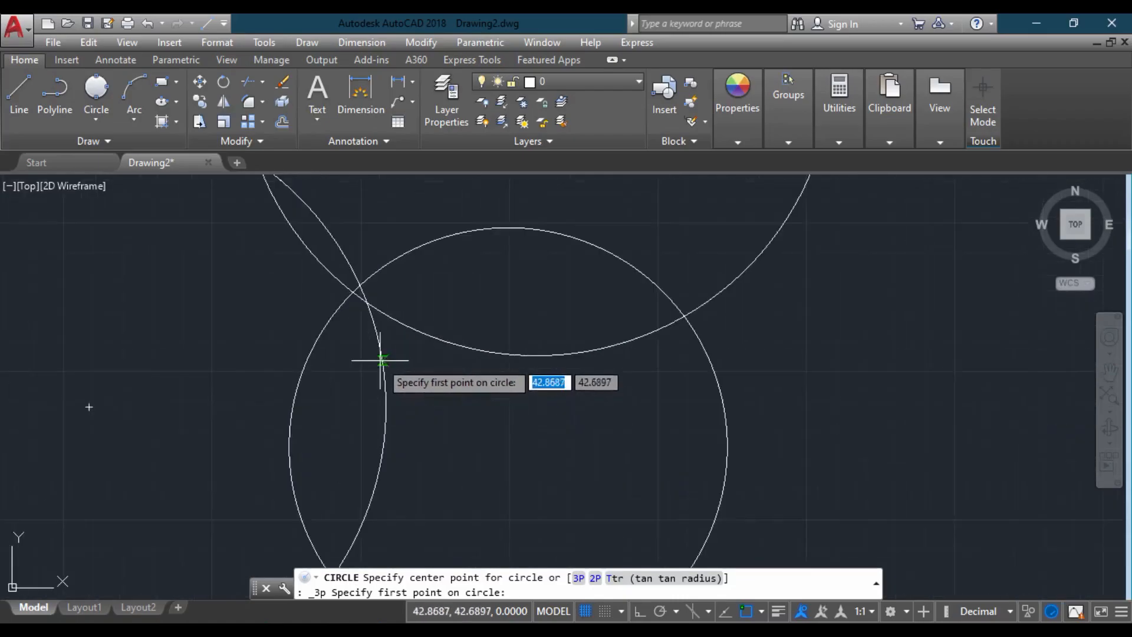
{"action": "scroll", "coordinate": [358, 356], "scroll_direction": "down", "scroll_amount": 2}
{"action": "mouse_move", "coordinate": [360, 358]}
{"action": "middle_mouse_down"}
{"action": "mouse_move", "coordinate": [313, 285]}
{"action": "mouse_move", "coordinate": [341, 343]}
{"action": "middle_mouse_up"}
{"action": "scroll", "coordinate": [321, 291], "scroll_direction": "down", "scroll_amount": 2}
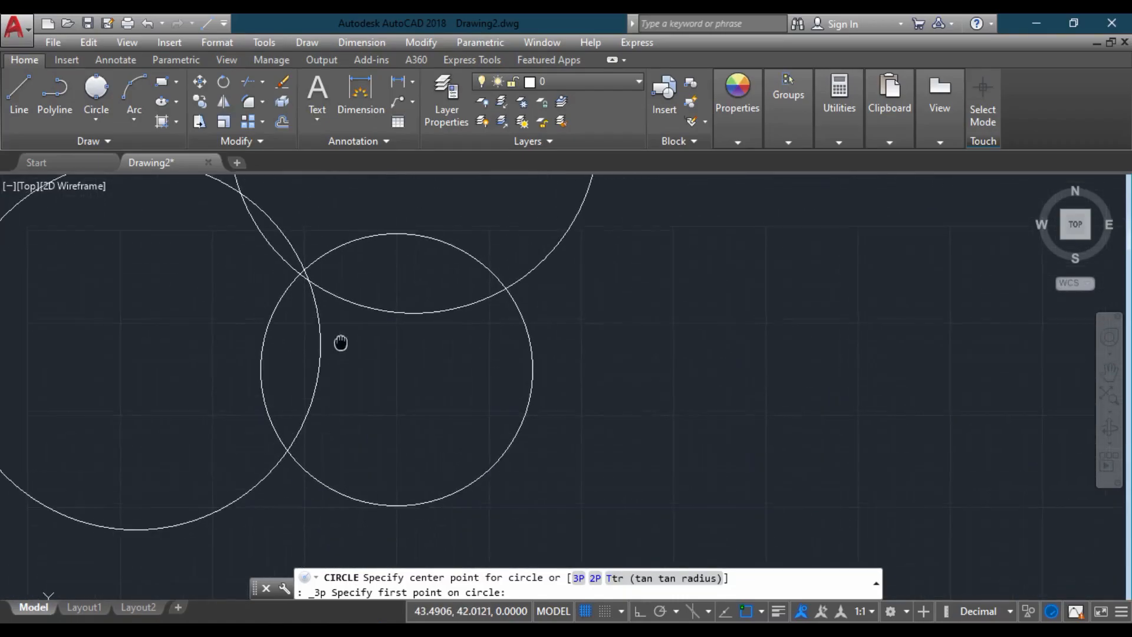
{"action": "left_click", "coordinate": [319, 364]}
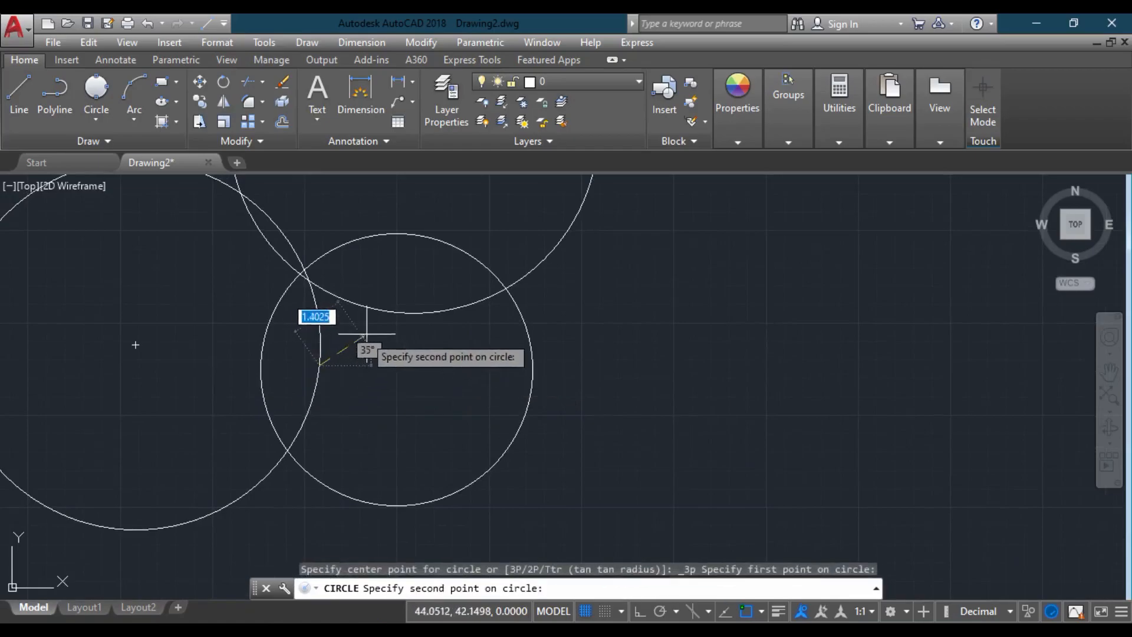
{"action": "left_click", "coordinate": [395, 311]}
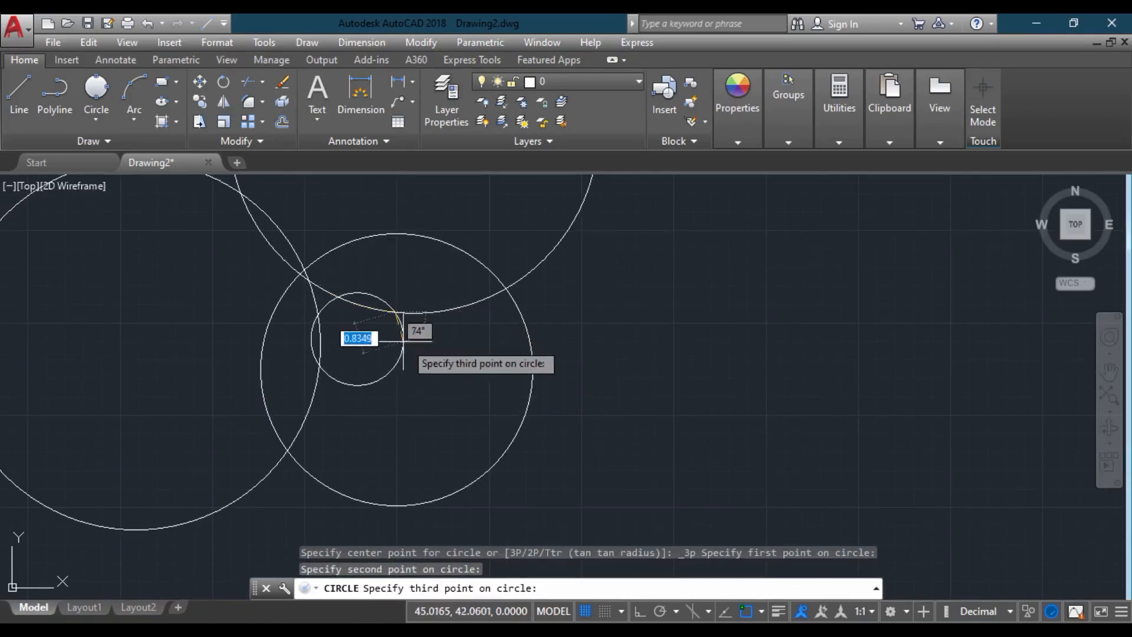
{"action": "left_click", "coordinate": [515, 303]}
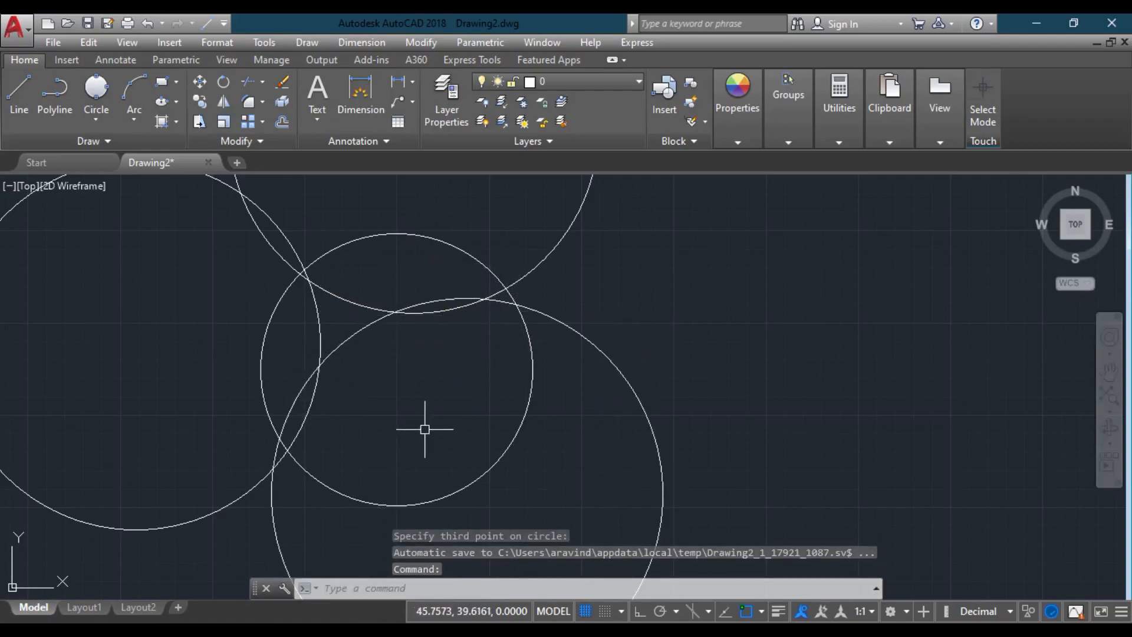
{"action": "scroll", "coordinate": [422, 430], "scroll_direction": "down", "scroll_amount": 2}
{"action": "scroll", "coordinate": [417, 430], "scroll_direction": "up", "scroll_amount": 2}
{"action": "scroll", "coordinate": [417, 430], "scroll_direction": "down", "scroll_amount": 2}
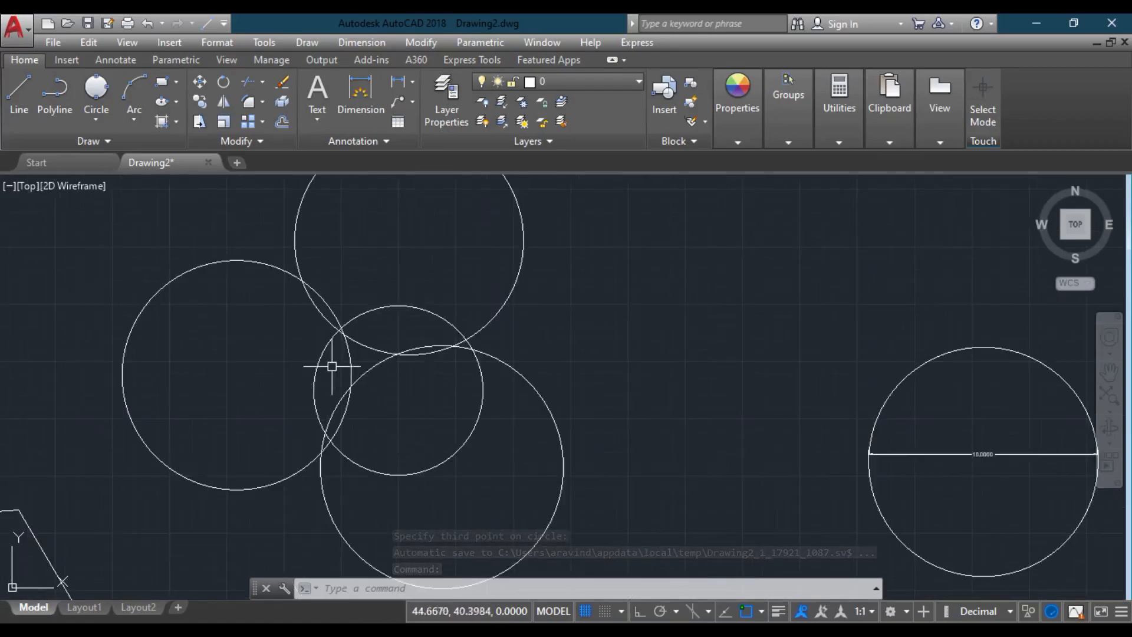
- Draw a Tan, Tan, Radius circle of radius 5 touching the outer right sides of the three-point circle and the upper circle
{"action": "left_click", "coordinate": [97, 120]}
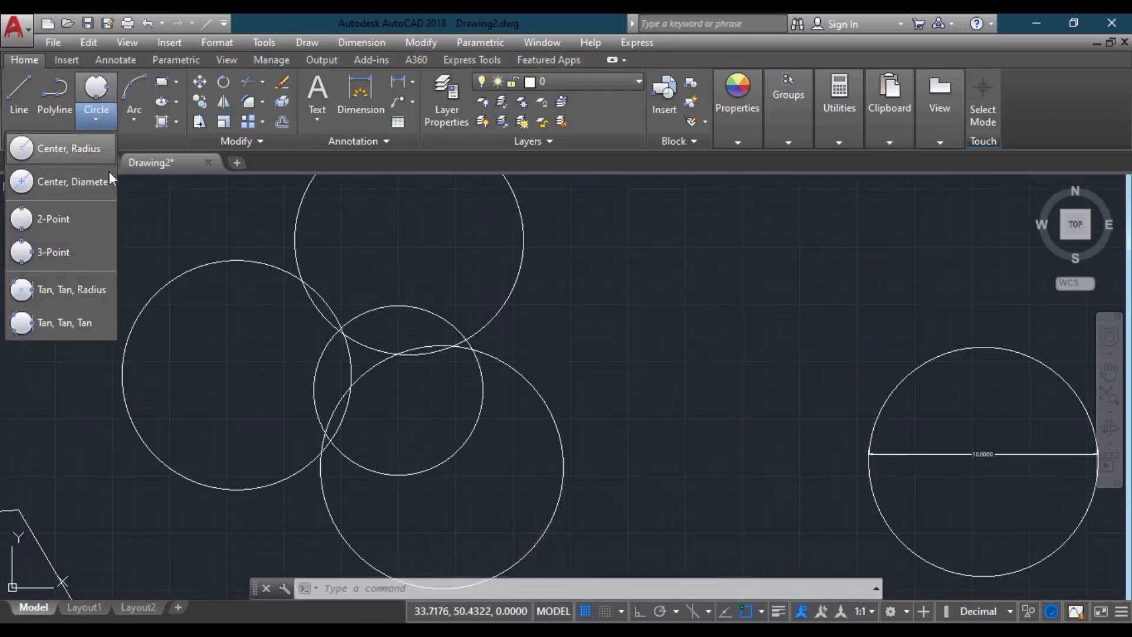
{"action": "left_click", "coordinate": [67, 292]}
{"action": "mouse_move", "coordinate": [523, 320]}
{"action": "middle_mouse_down"}
{"action": "mouse_move", "coordinate": [417, 334]}
{"action": "mouse_move", "coordinate": [361, 366]}
{"action": "middle_mouse_up"}
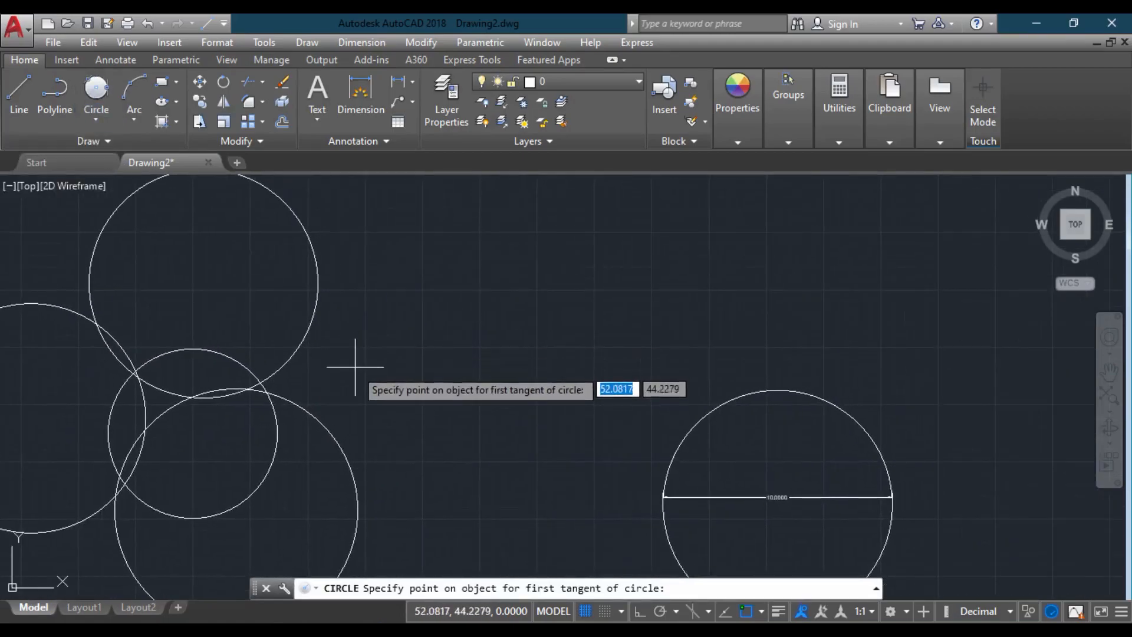
{"action": "left_click", "coordinate": [346, 454]}
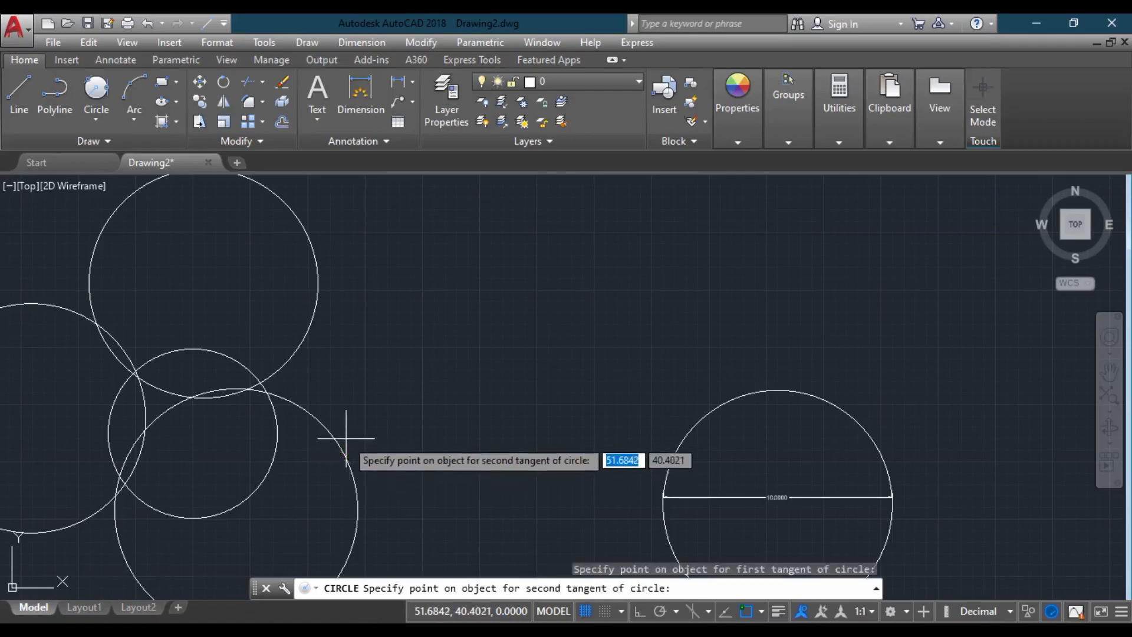
{"action": "left_click", "coordinate": [313, 324]}
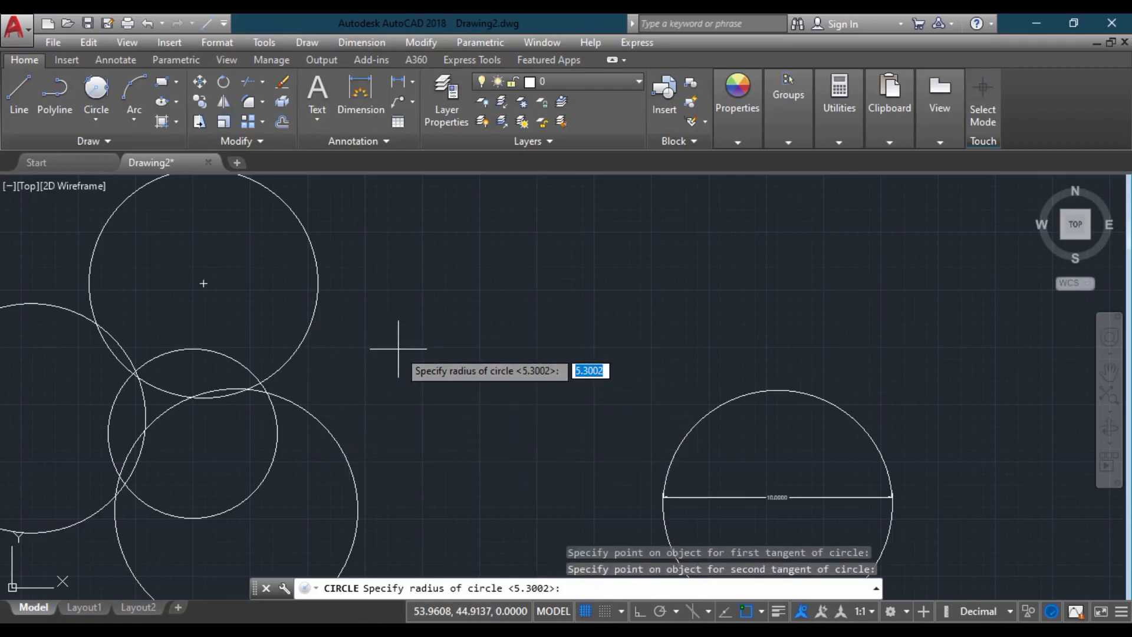
{"action": "key", "text": "Return"}
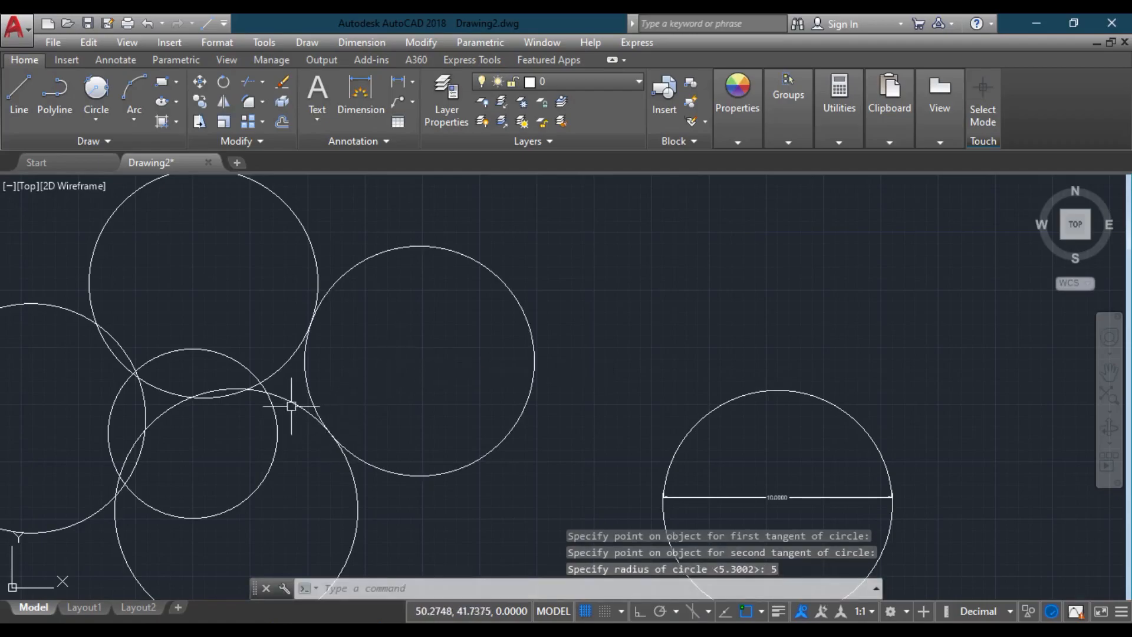
{"action": "left_click", "coordinate": [294, 352]}
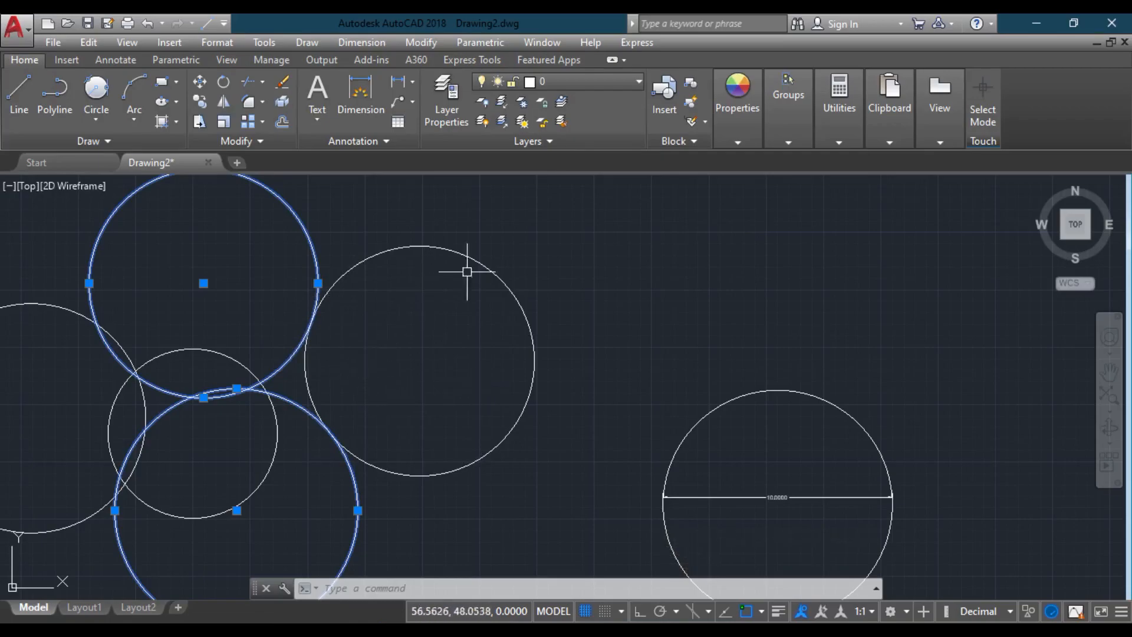
{"action": "left_click", "coordinate": [480, 255]}
{"action": "key", "text": "Escape"}
{"action": "key", "text": "Escape"}
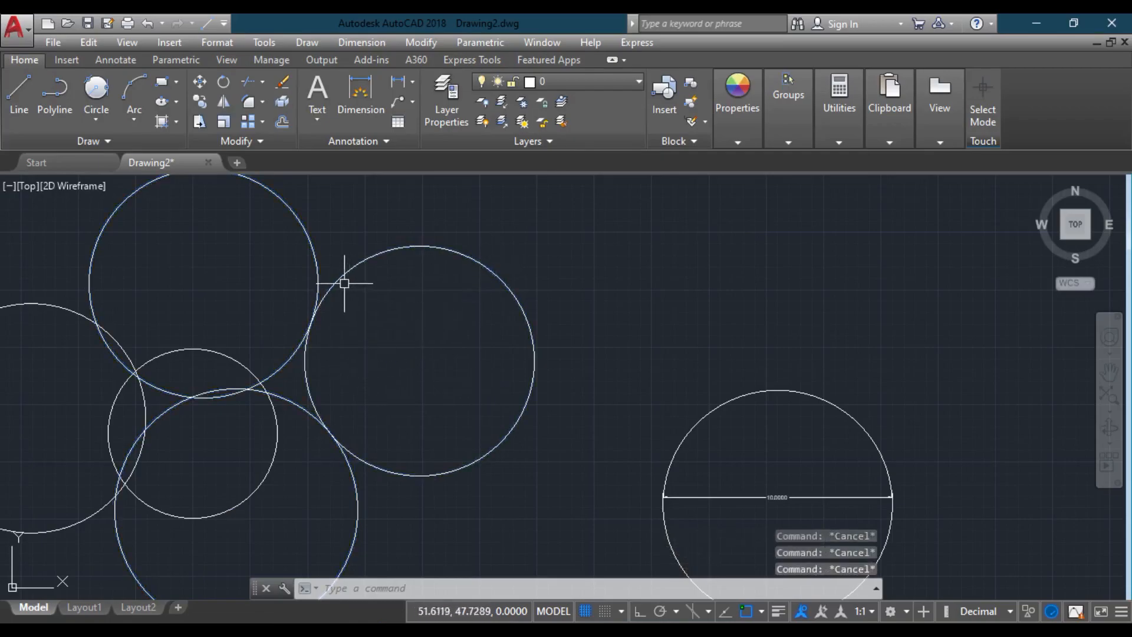
{"action": "left_click", "coordinate": [106, 122]}
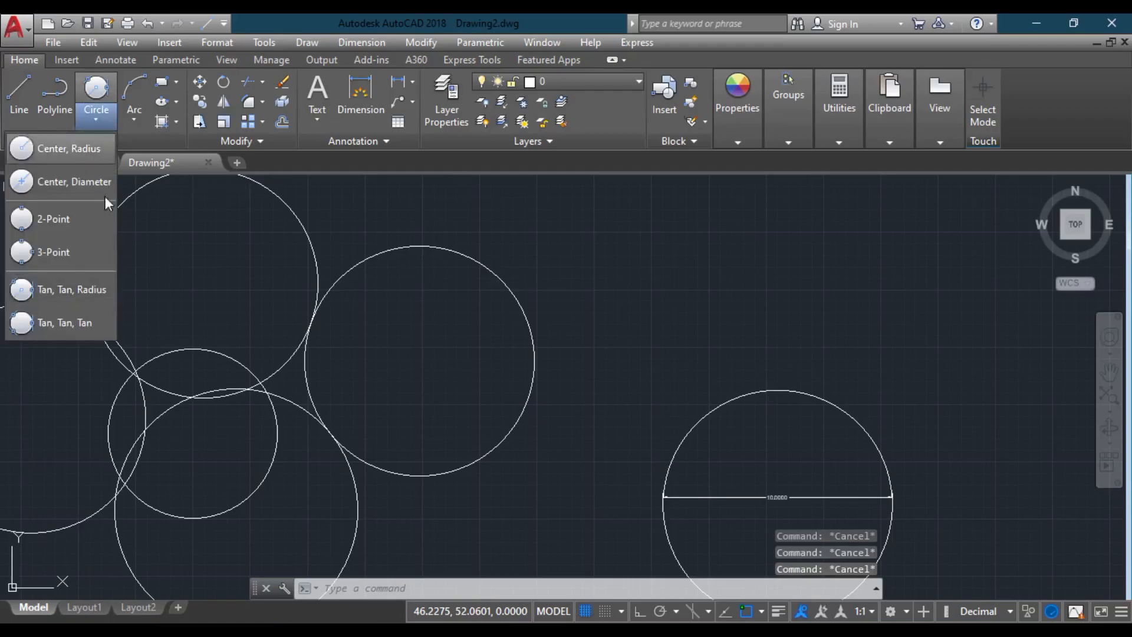
{"action": "left_click", "coordinate": [85, 333]}
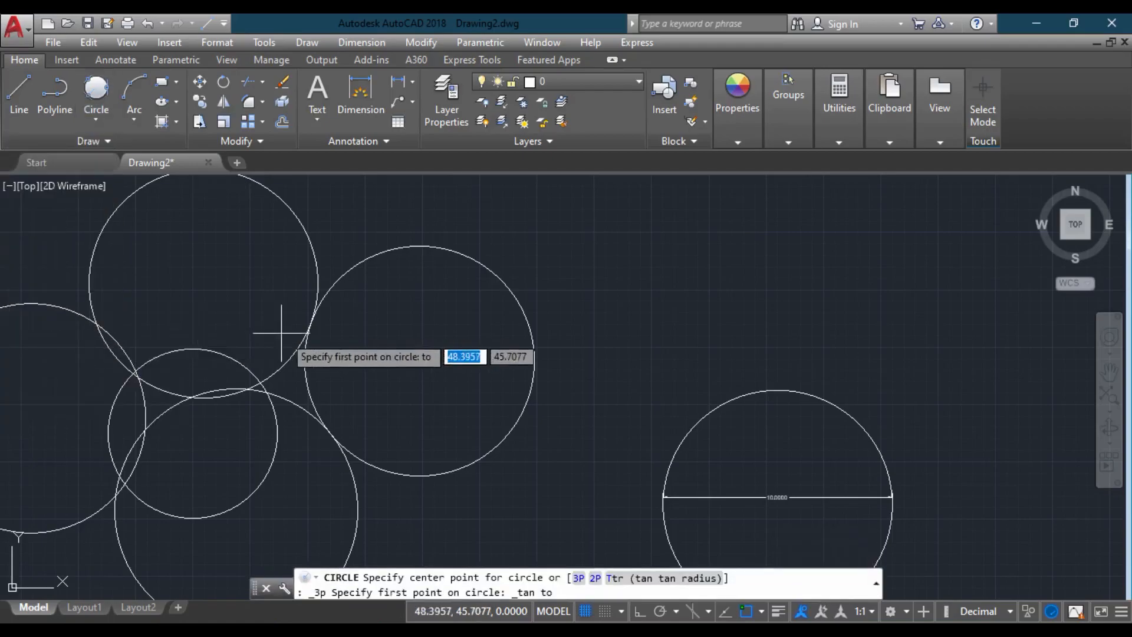
{"action": "scroll", "coordinate": [283, 384], "scroll_direction": "up", "scroll_amount": 4}
{"action": "scroll", "coordinate": [413, 317], "scroll_direction": "down", "scroll_amount": 2}
{"action": "middle_click_drag", "start_coordinate": [282, 371], "coordinate": [392, 414]}
{"action": "scroll", "coordinate": [380, 420], "scroll_direction": "up", "scroll_amount": 4}
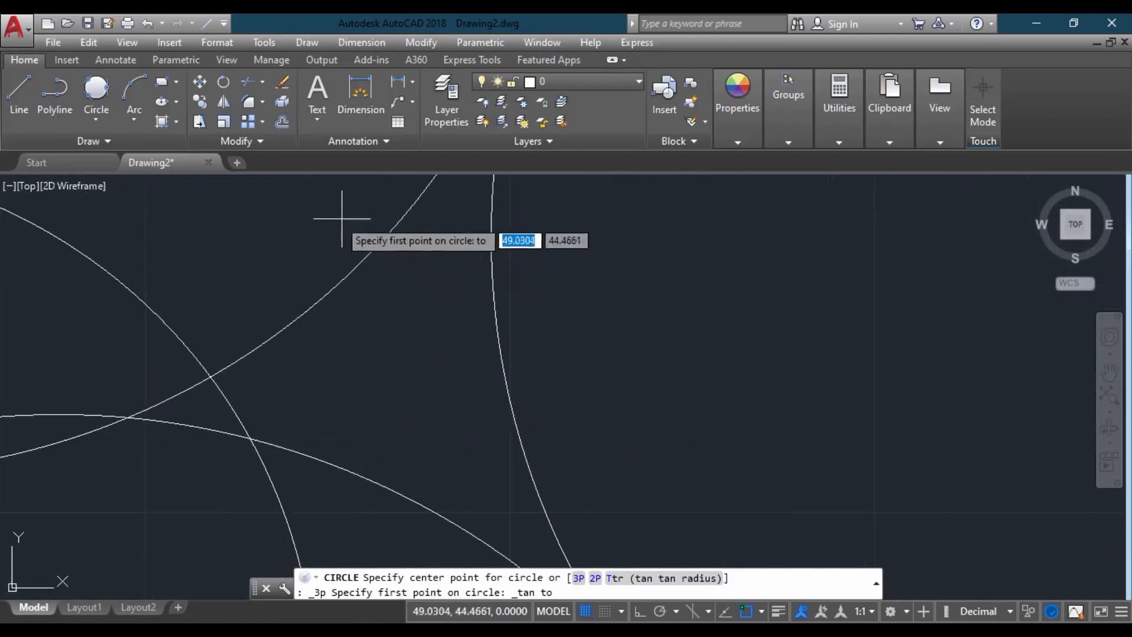
{"action": "scroll", "coordinate": [371, 373], "scroll_direction": "down", "scroll_amount": 2}
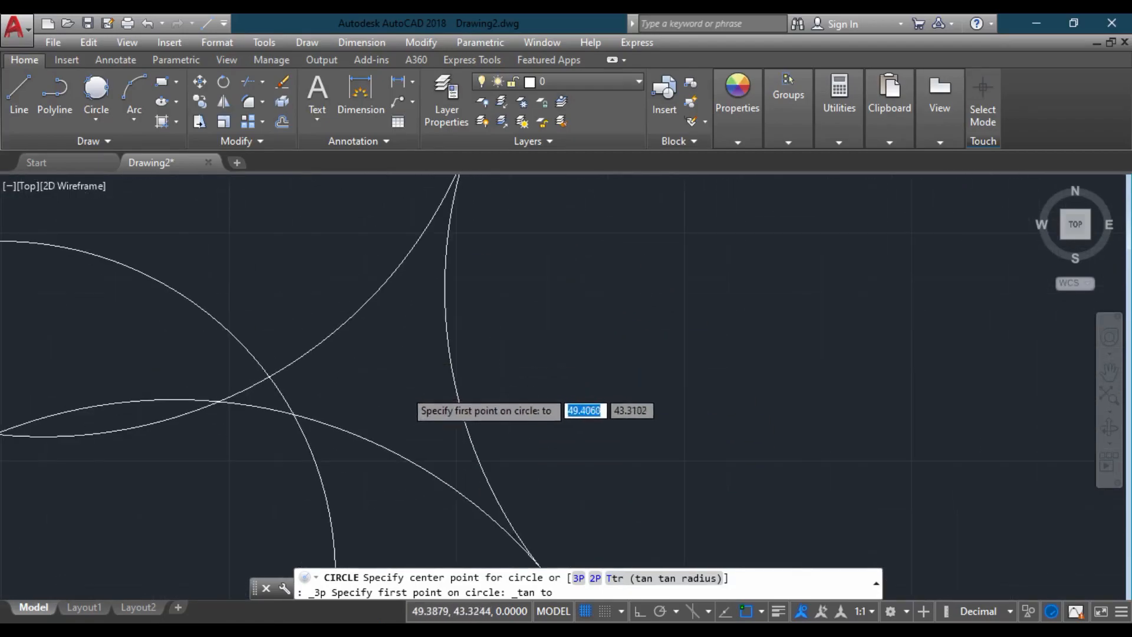
{"action": "scroll", "coordinate": [442, 328], "scroll_direction": "down", "scroll_amount": 3}
{"action": "scroll", "coordinate": [431, 306], "scroll_direction": "up", "scroll_amount": 2}
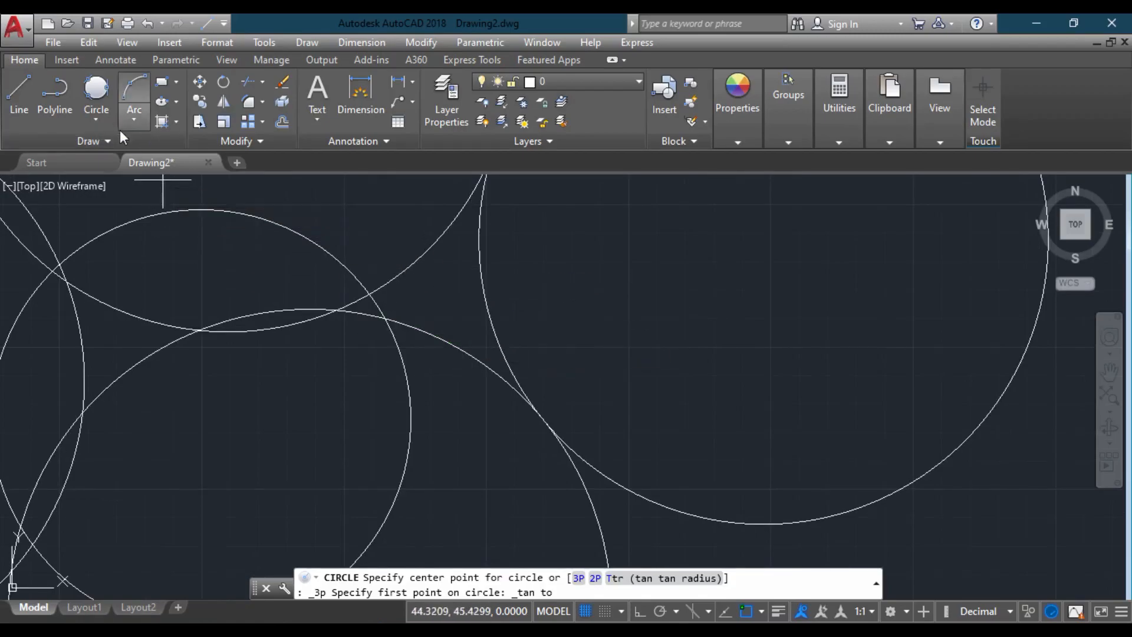
- Draw a Tan, Tan, Tan circle in the gap between the three-point circle, the upper circle and the tangent circle of radius 5
{"action": "left_click", "coordinate": [96, 112]}
{"action": "left_click", "coordinate": [95, 323]}
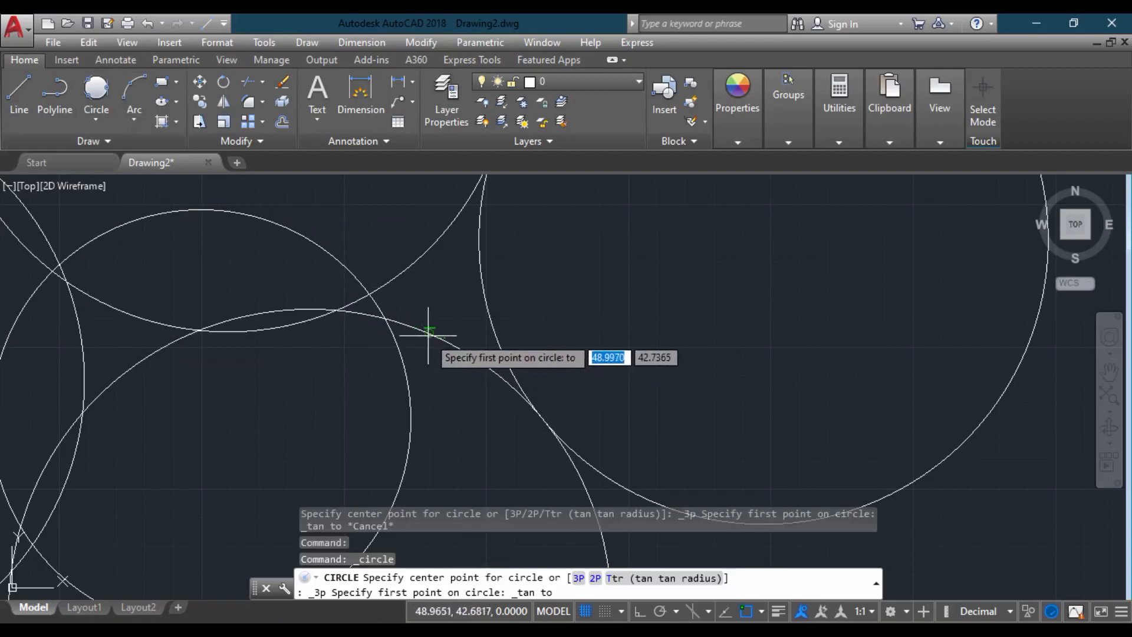
{"action": "left_click", "coordinate": [417, 331]}
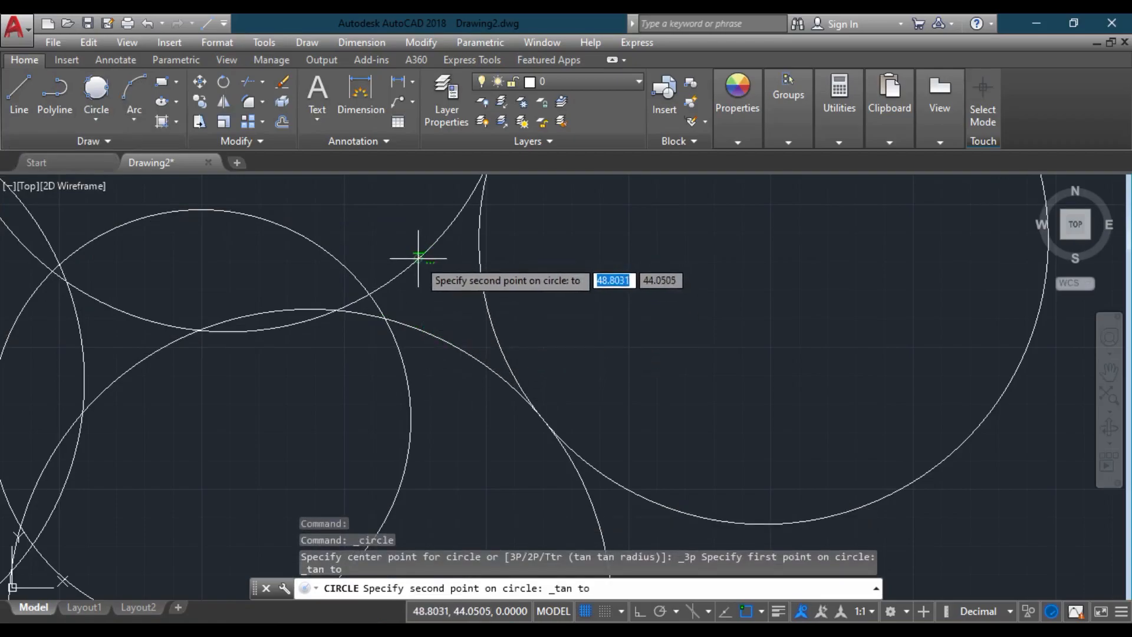
{"action": "left_click", "coordinate": [418, 248]}
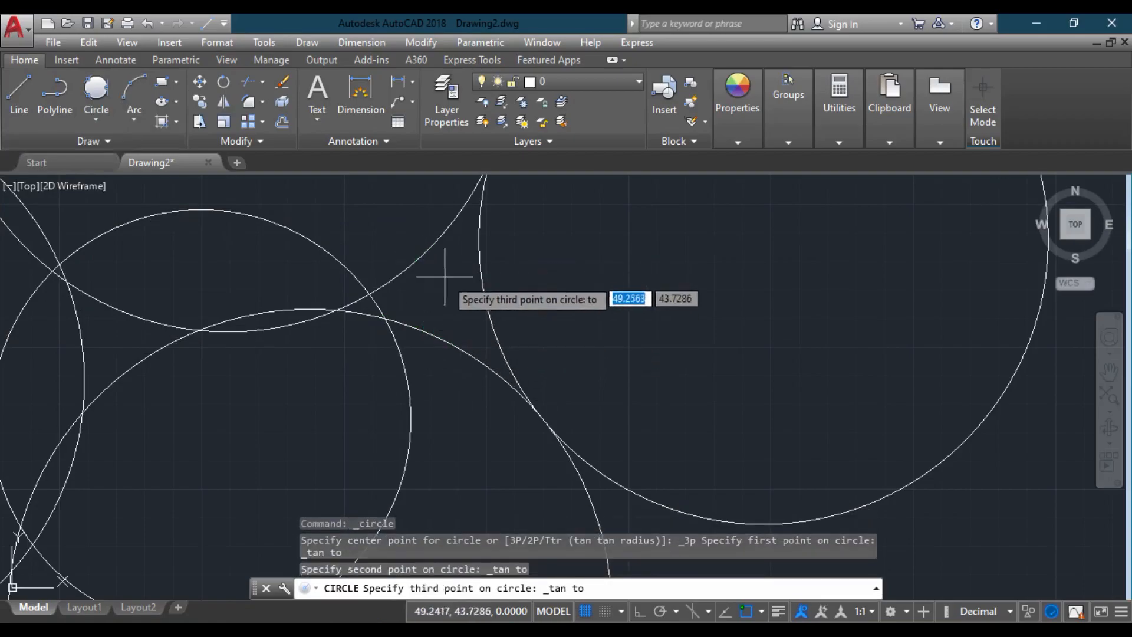
{"action": "left_click", "coordinate": [485, 307]}
{"action": "scroll", "coordinate": [437, 286], "scroll_direction": "up", "scroll_amount": 3}
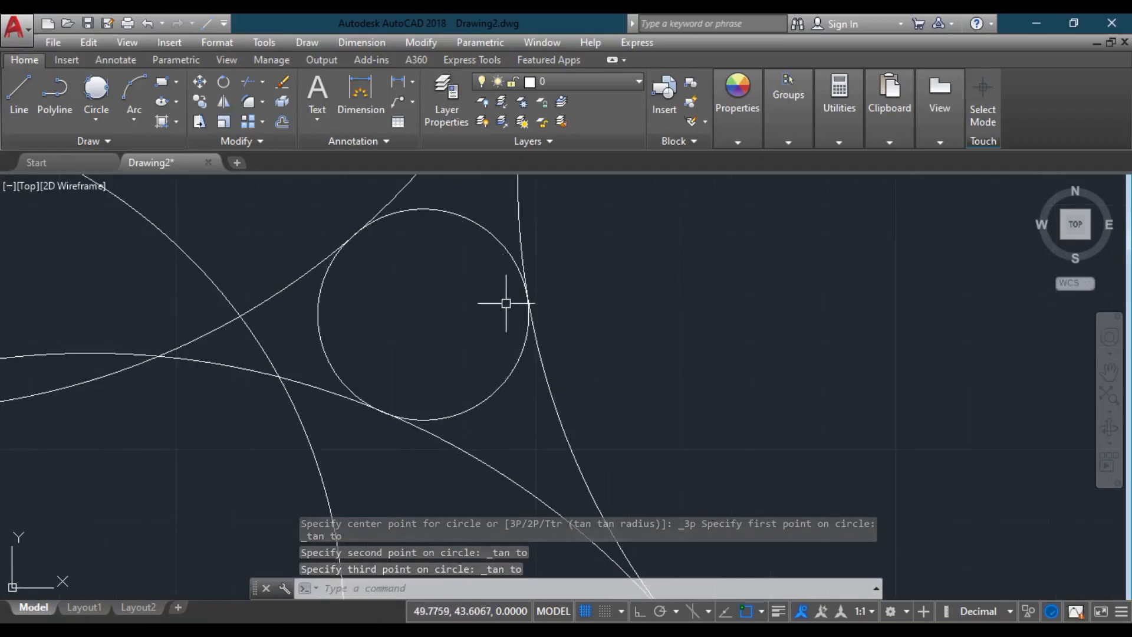
{"action": "scroll", "coordinate": [497, 313], "scroll_direction": "down", "scroll_amount": 6}
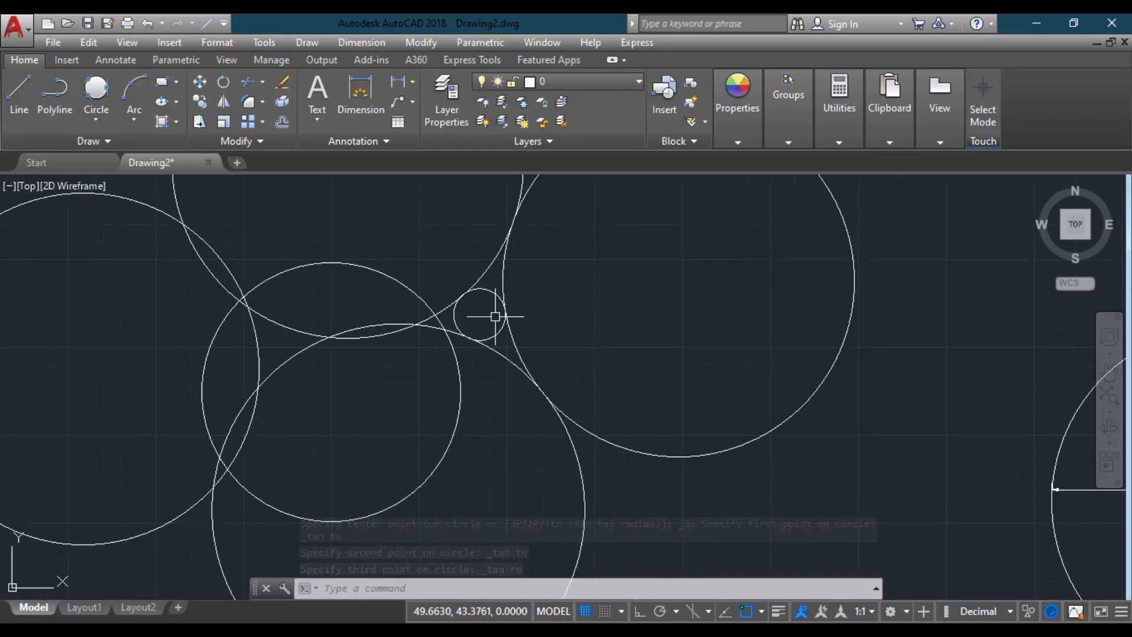
{"action": "scroll", "coordinate": [459, 348], "scroll_direction": "up", "scroll_amount": 4}
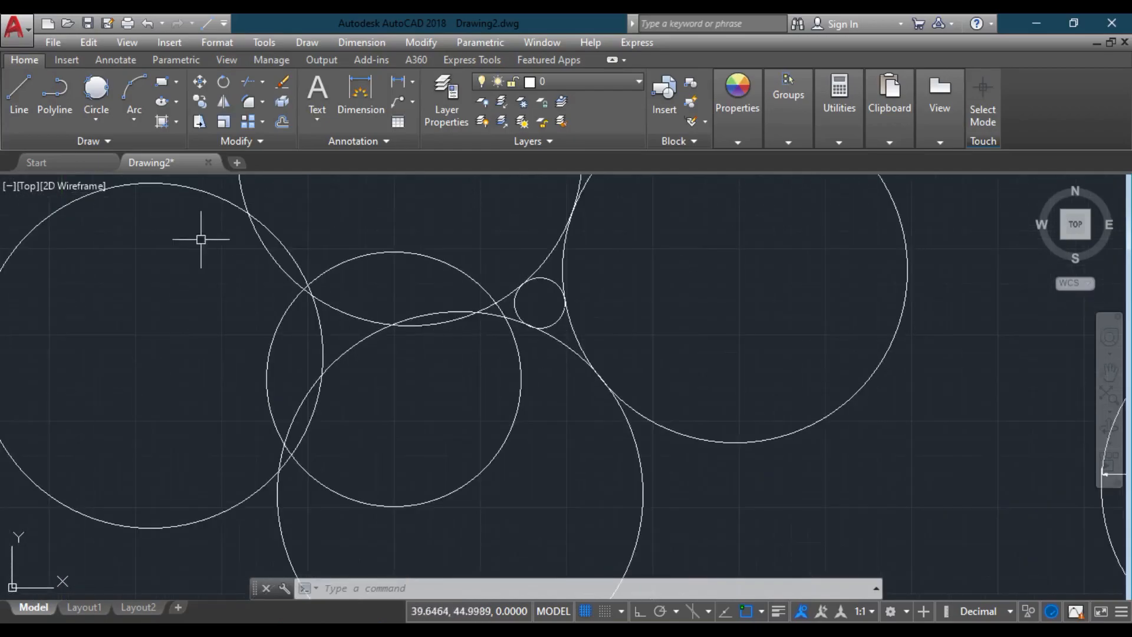
- Draw a center-radius circle of radius 5 centred slightly above the leftmost circle's center
{"action": "left_click", "coordinate": [88, 118]}
{"action": "key", "text": "Escape"}
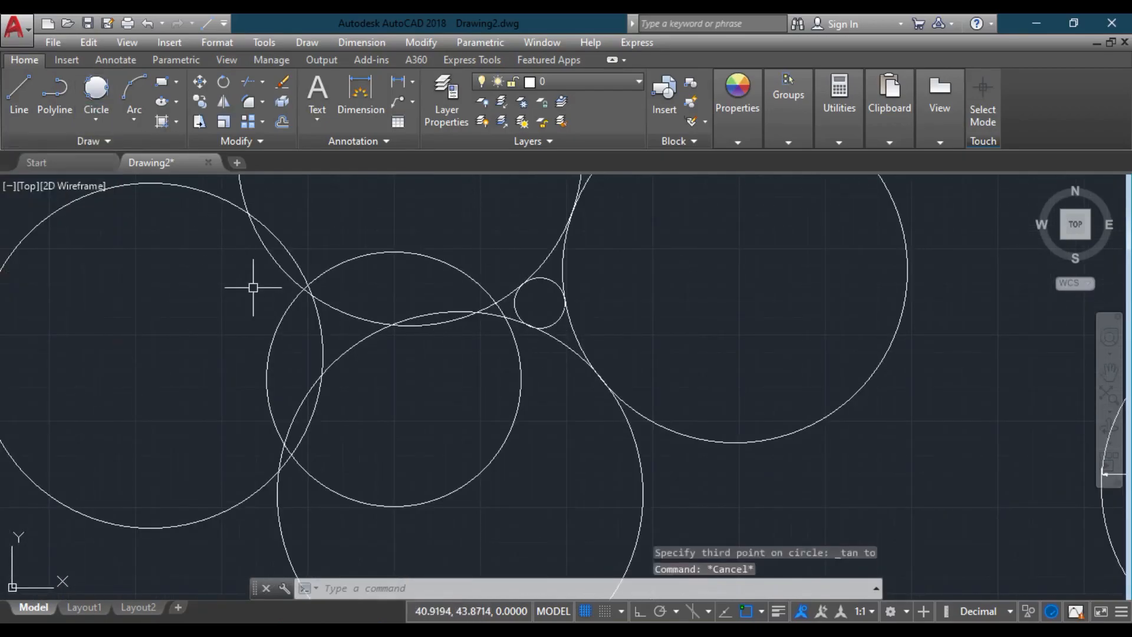
{"action": "type", "text": "c"}
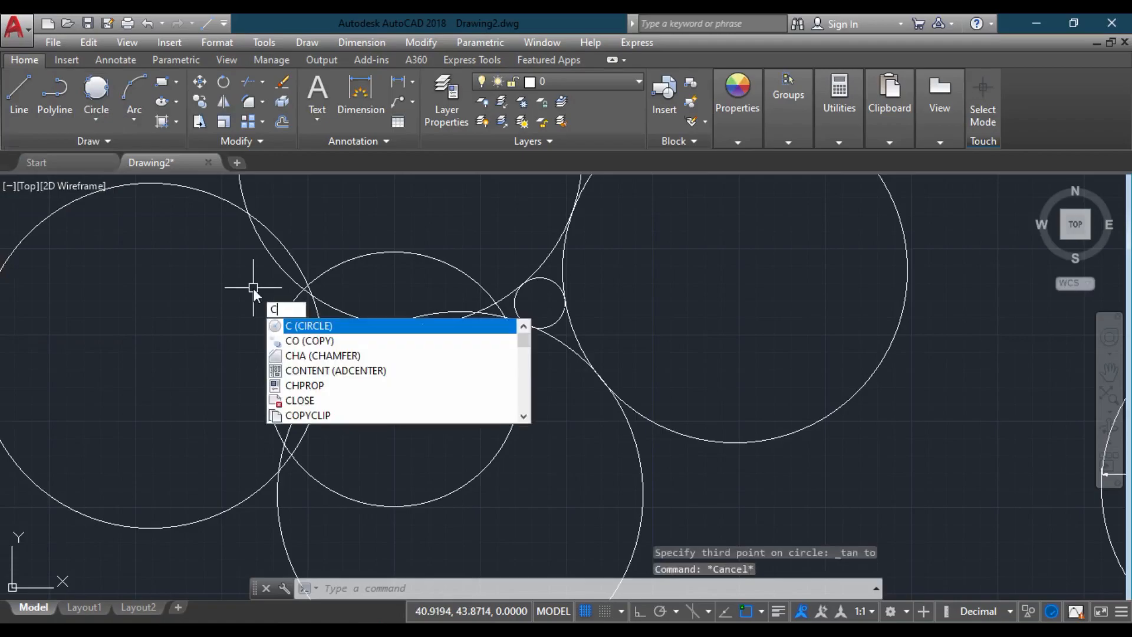
{"action": "key", "text": "Return"}
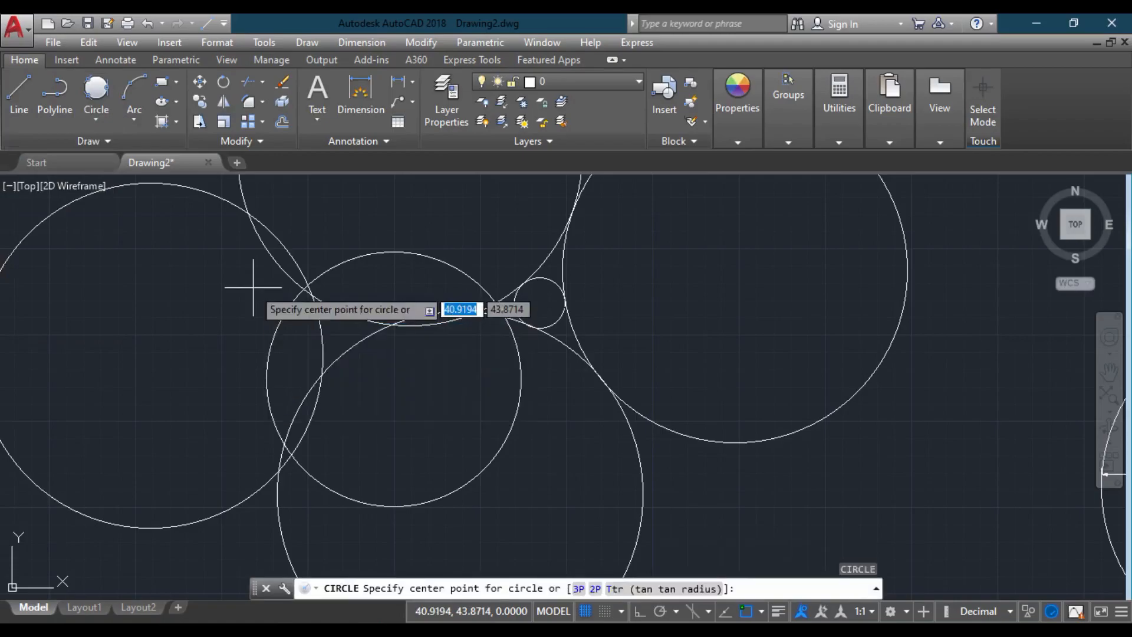
{"action": "left_click", "coordinate": [156, 328]}
{"action": "type", "text": "5"}
{"action": "key", "text": "Return"}
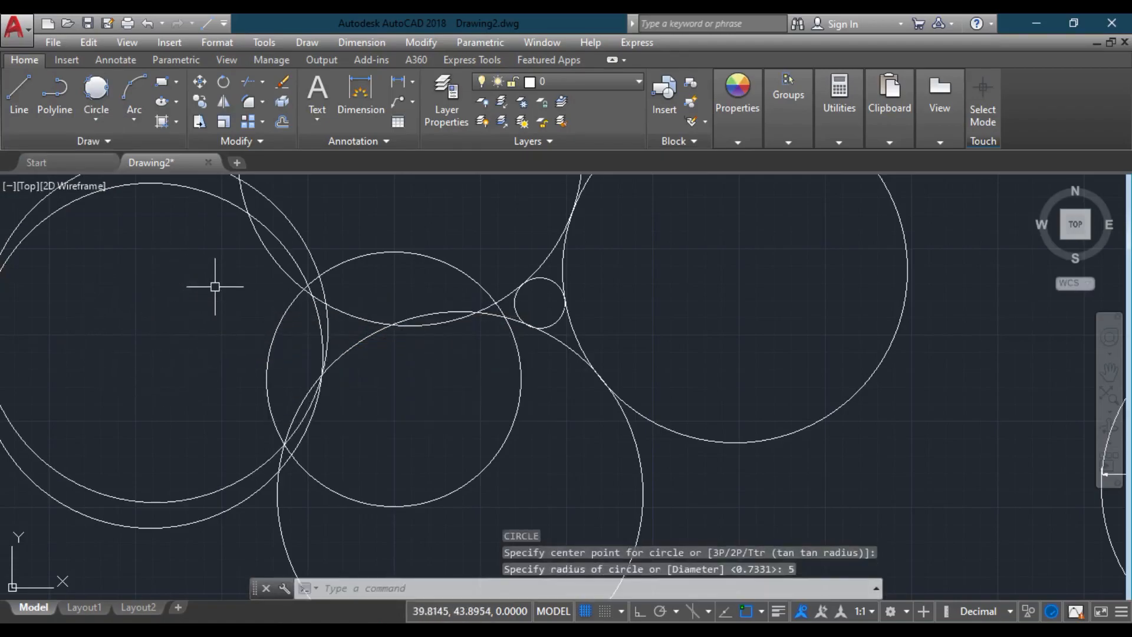
{"action": "key", "text": "Escape"}
{"action": "key", "text": "Escape"}
{"action": "left_click", "coordinate": [102, 113]}
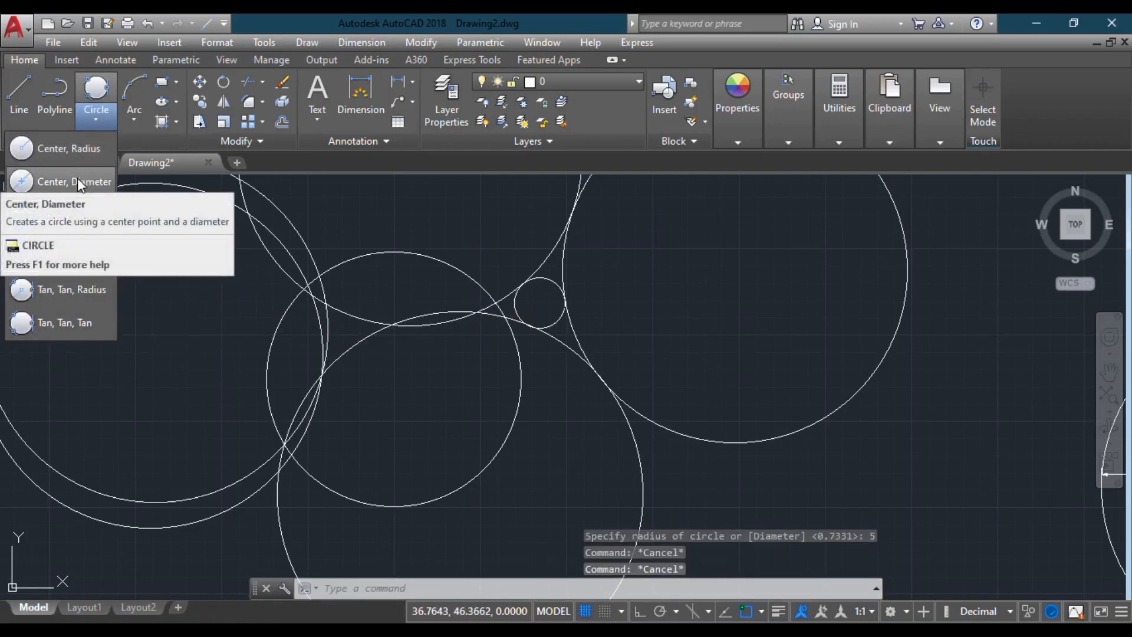
{"action": "key", "text": "Escape"}
{"action": "type", "text": "c"}
{"action": "key", "text": "Return"}
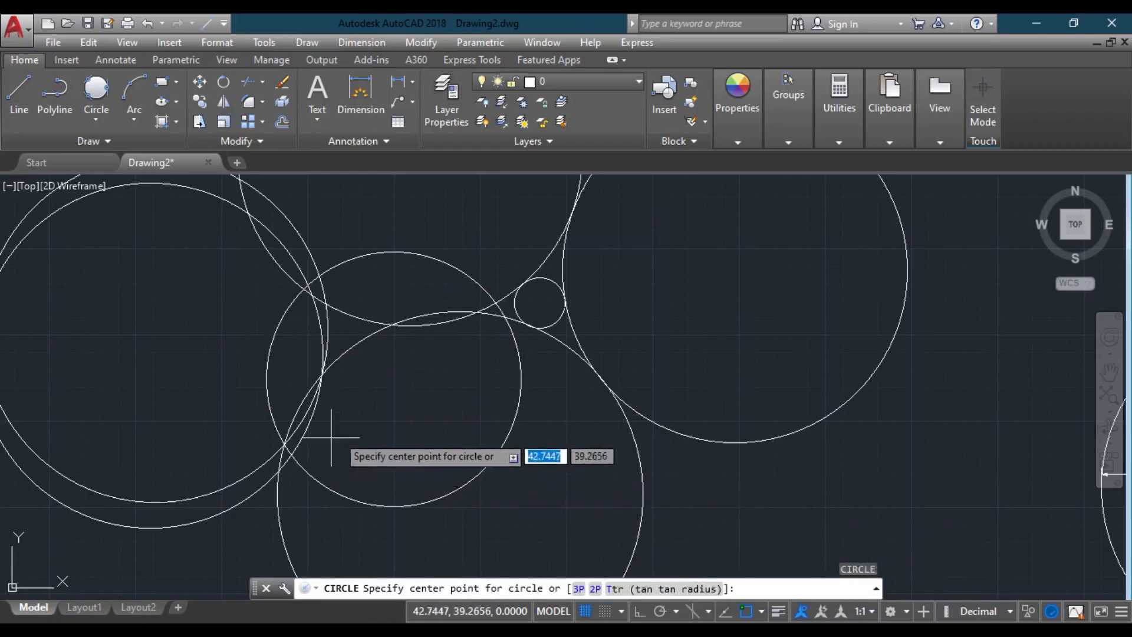
{"action": "key", "text": "Escape"}
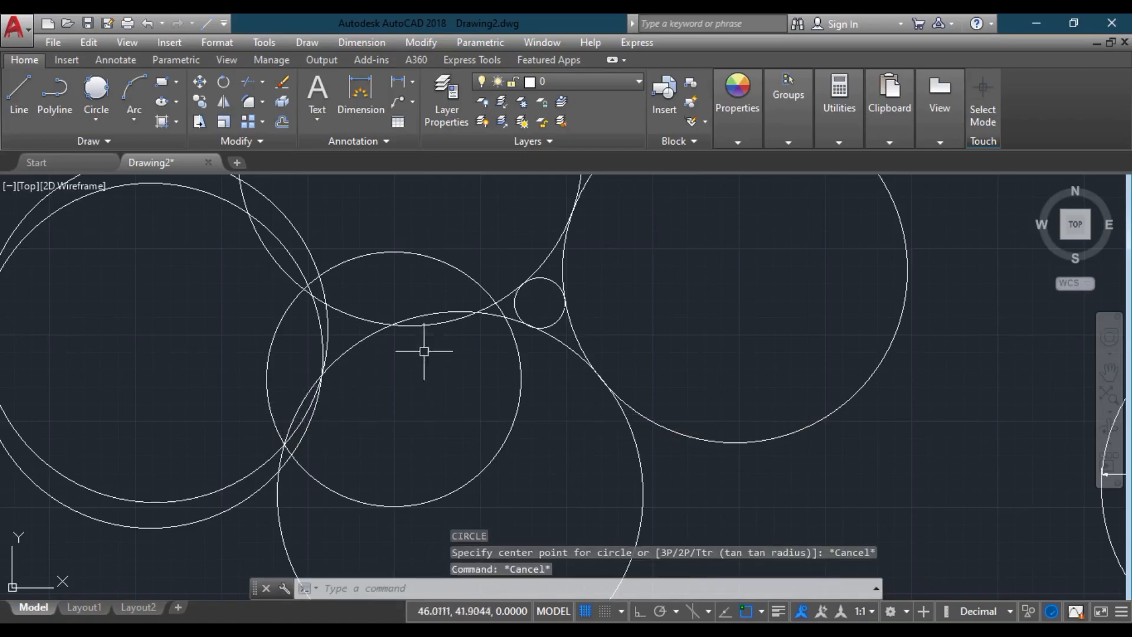
{"action": "scroll", "coordinate": [159, 269], "scroll_direction": "down", "scroll_amount": 5}
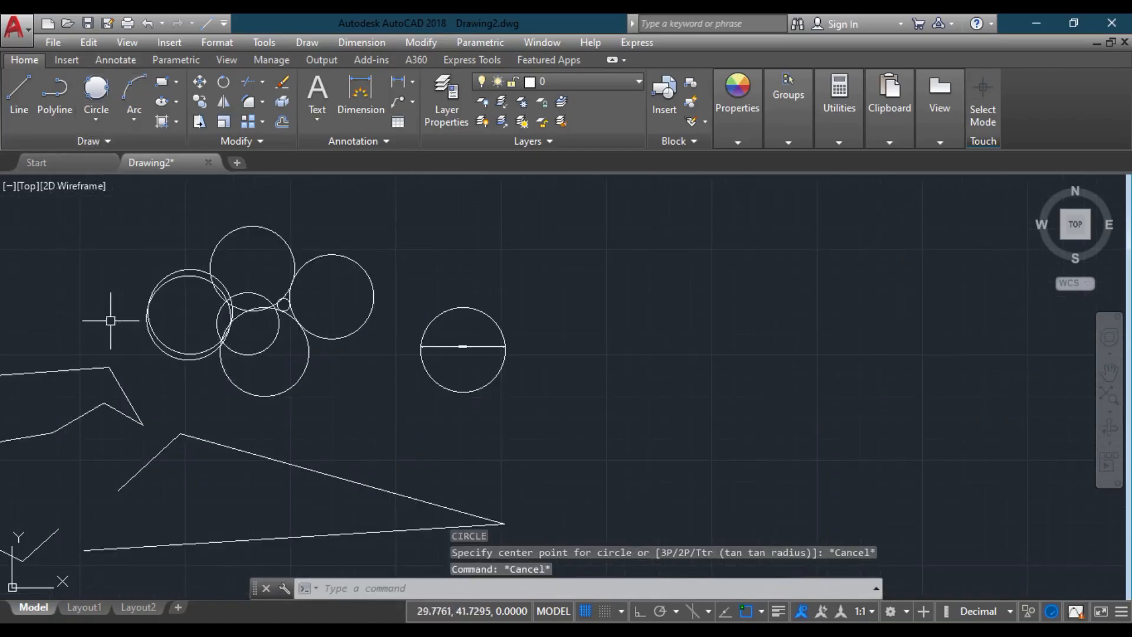
- Draw a three-point arc above the dimensioned circle, starting near (70.99, 46.45) and passing through about (80.92, 53.33)
{"action": "middle_click_drag", "start_coordinate": [139, 332], "coordinate": [370, 276]}
{"action": "left_click", "coordinate": [141, 121]}
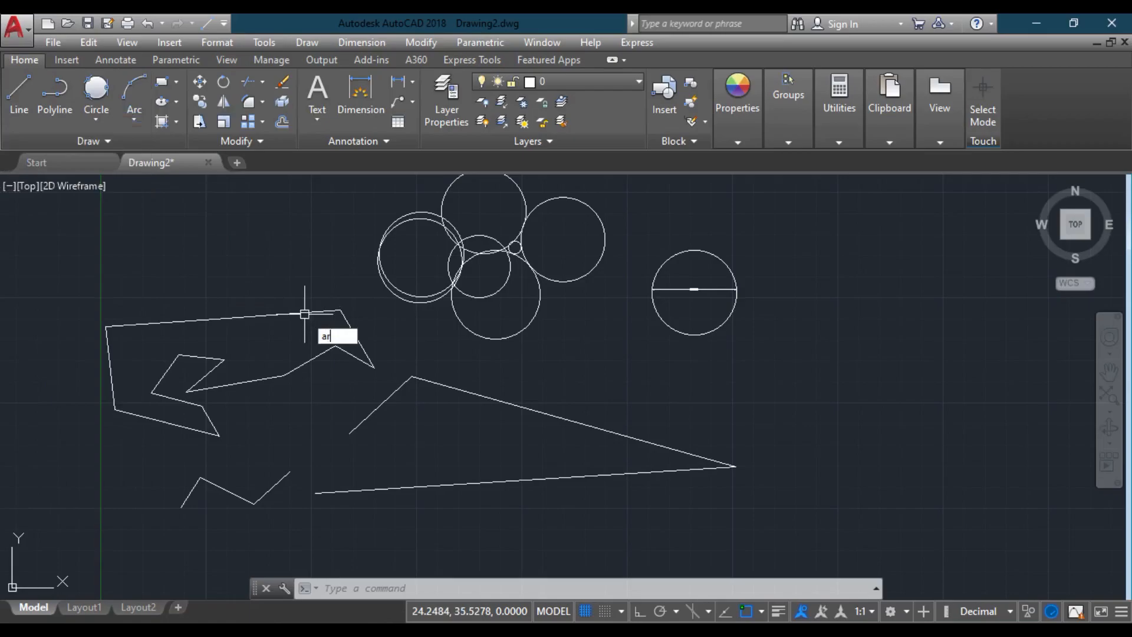
{"action": "type", "text": "c"}
{"action": "key", "text": "Return"}
{"action": "middle_click_drag", "start_coordinate": [459, 254], "coordinate": [290, 296]}
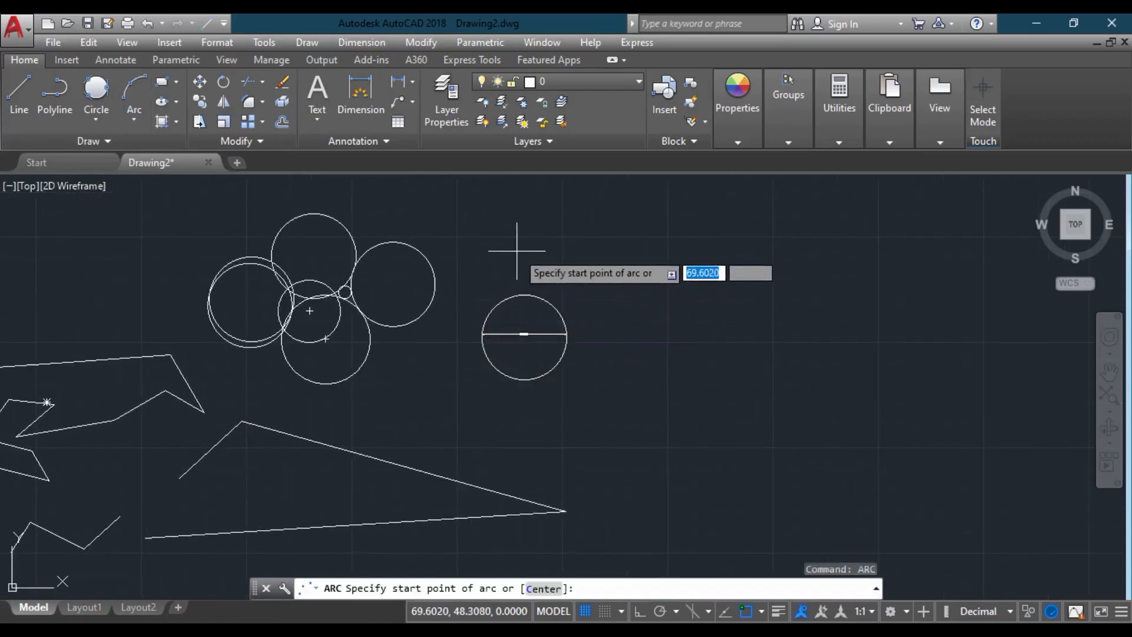
{"action": "middle_click_drag", "start_coordinate": [517, 251], "coordinate": [437, 288]}
{"action": "left_click", "coordinate": [447, 305]}
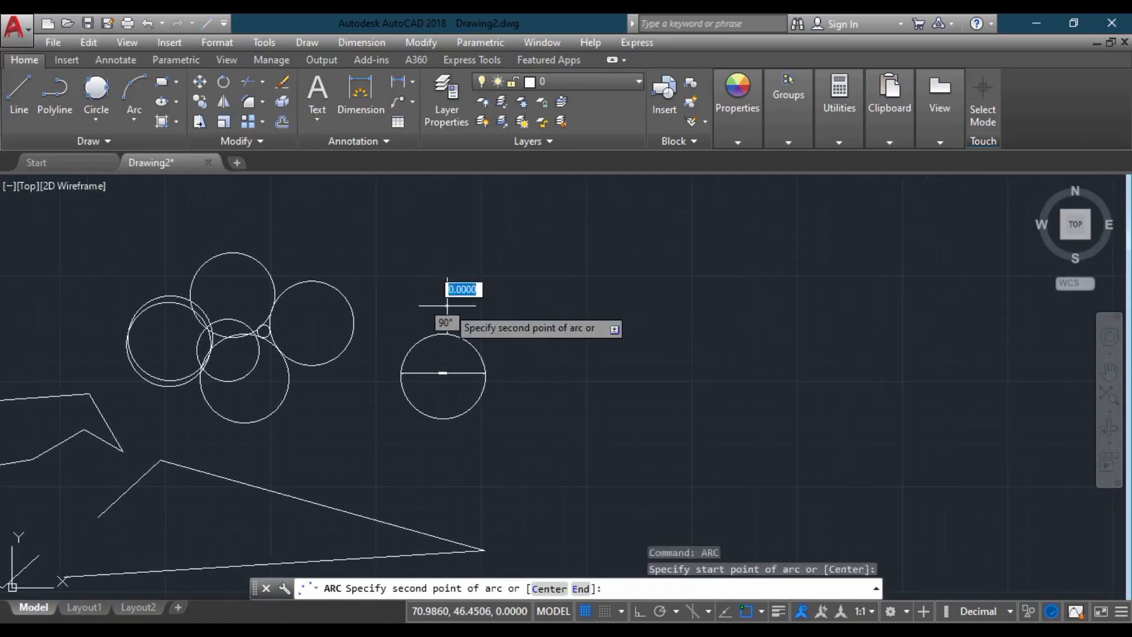
{"action": "left_click", "coordinate": [532, 246]}
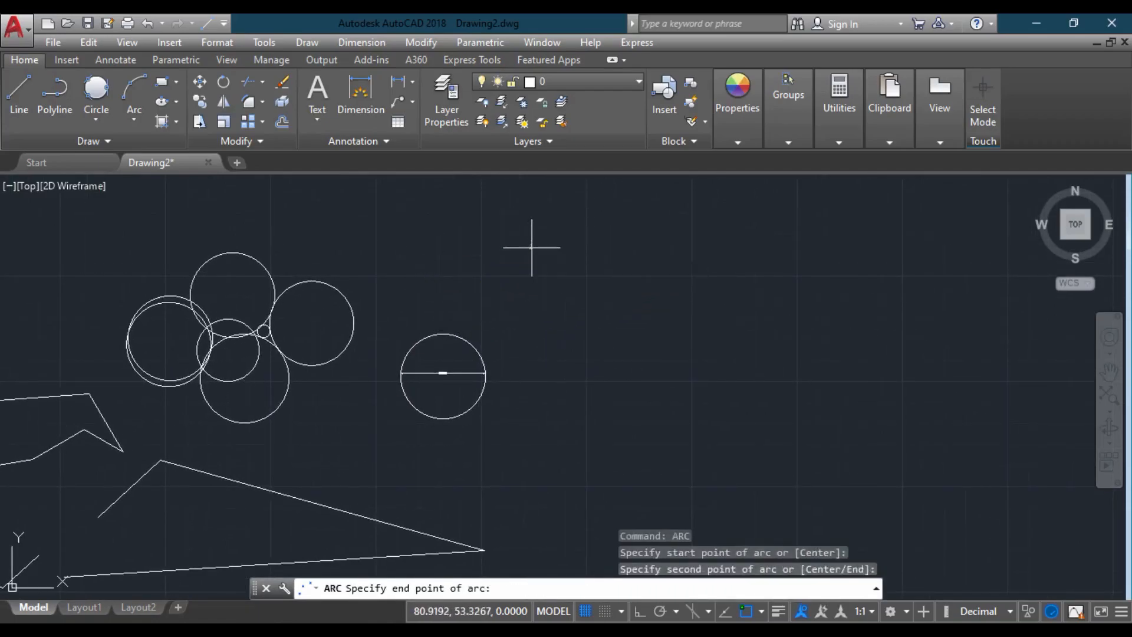
{"action": "left_click", "coordinate": [627, 274]}
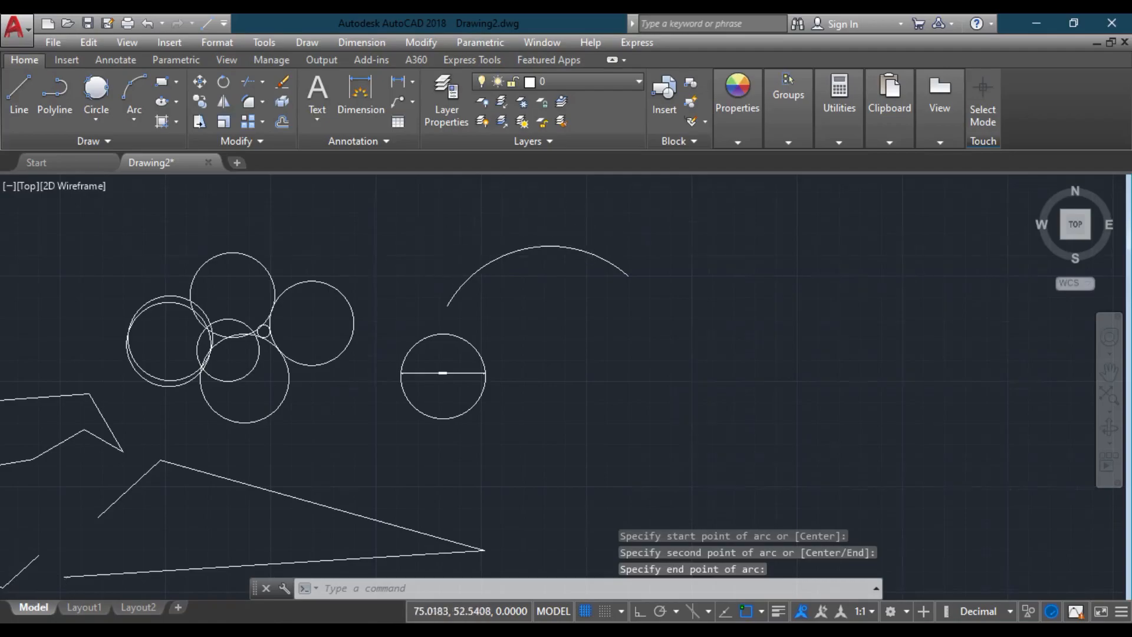
{"action": "scroll", "coordinate": [548, 241], "scroll_direction": "up", "scroll_amount": 2}
{"action": "left_click", "coordinate": [554, 244]}
{"action": "key", "text": "Escape"}
{"action": "key", "text": "Escape"}
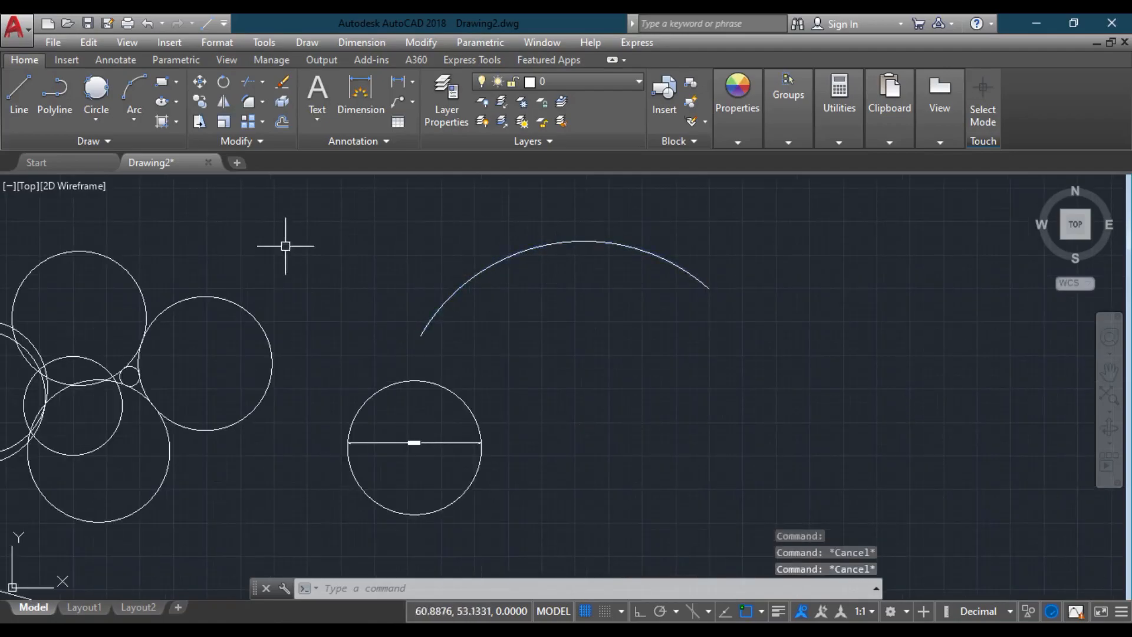
- Draw a second three-point arc to the right of the dimensioned circle, below the first arc
{"action": "left_click", "coordinate": [134, 118]}
{"action": "left_click", "coordinate": [106, 155]}
{"action": "middle_click_drag", "start_coordinate": [445, 326], "coordinate": [271, 257]}
{"action": "left_click", "coordinate": [415, 413]}
{"action": "left_click", "coordinate": [514, 306]}
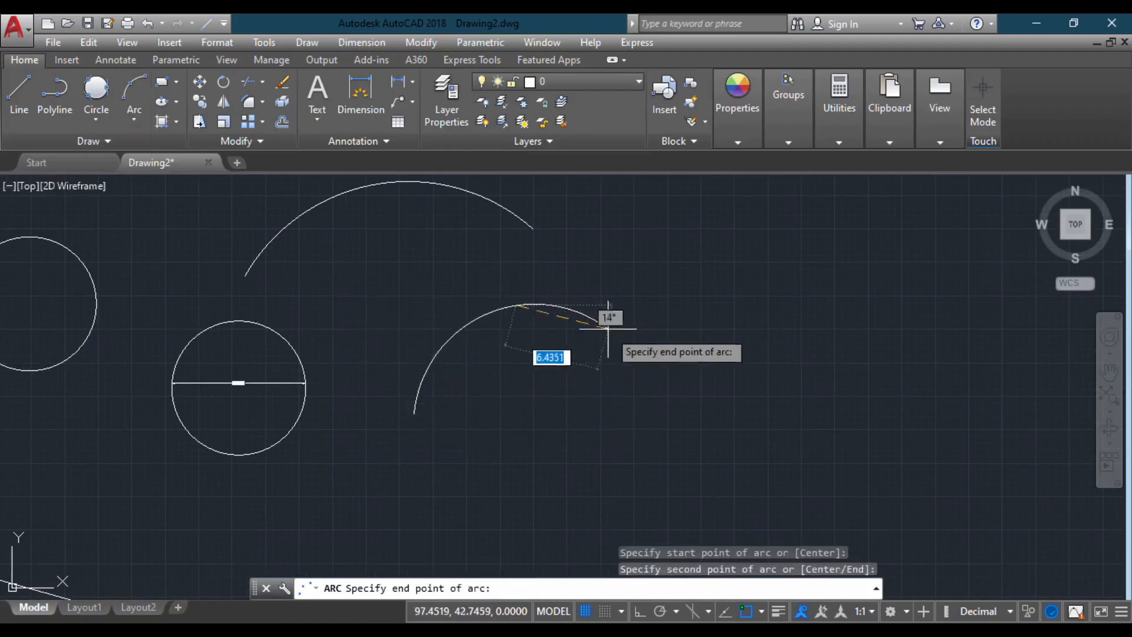
{"action": "left_click", "coordinate": [663, 364]}
{"action": "key", "text": "Escape"}
{"action": "key", "text": "Escape"}
- Draw a Start, Center, End arc above the dimensioned circle, curving counterclockwise so it crosses the first arc's left end
{"action": "middle_click_drag", "start_coordinate": [234, 337], "coordinate": [490, 338]}
{"action": "scroll", "coordinate": [490, 338], "scroll_direction": "down", "scroll_amount": 2}
{"action": "scroll", "coordinate": [398, 278], "scroll_direction": "up", "scroll_amount": 4}
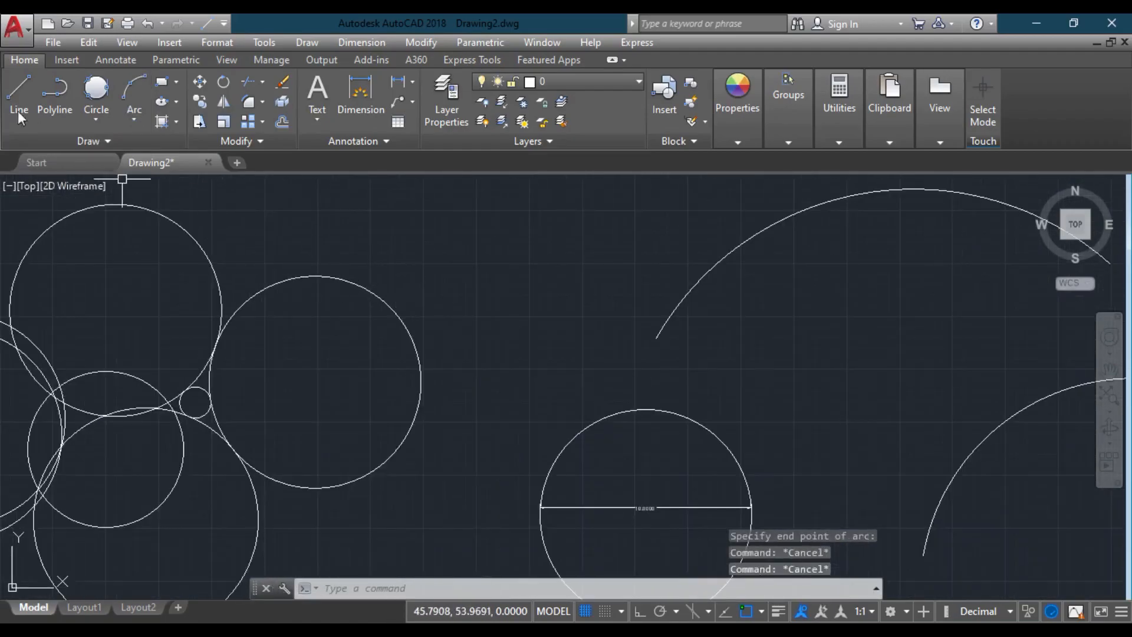
{"action": "left_click", "coordinate": [134, 121]}
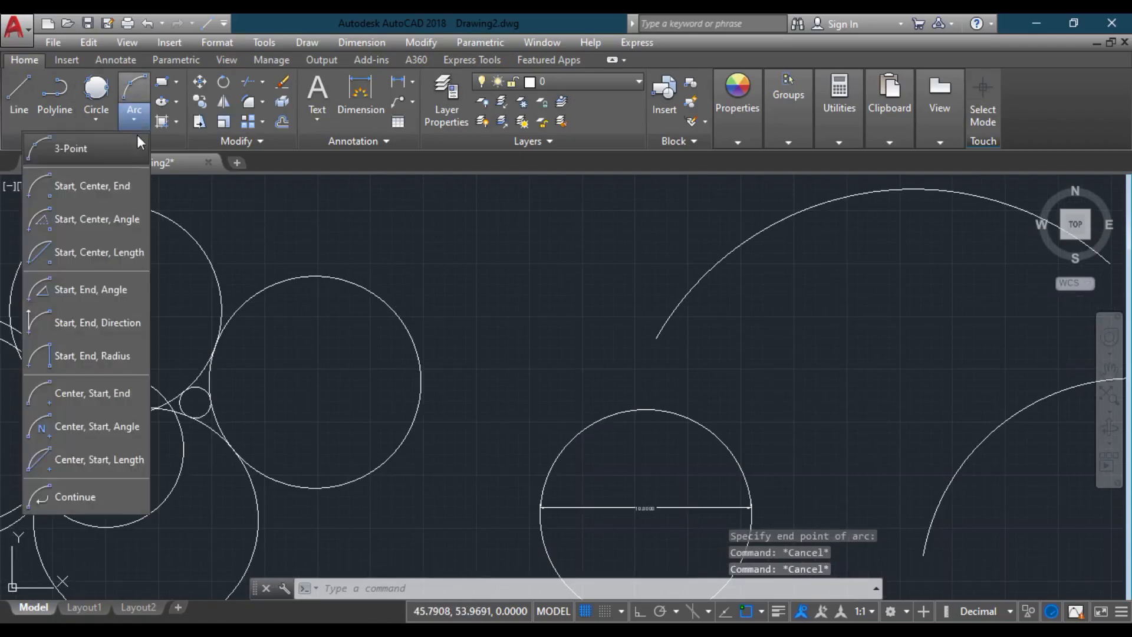
{"action": "left_click", "coordinate": [106, 196]}
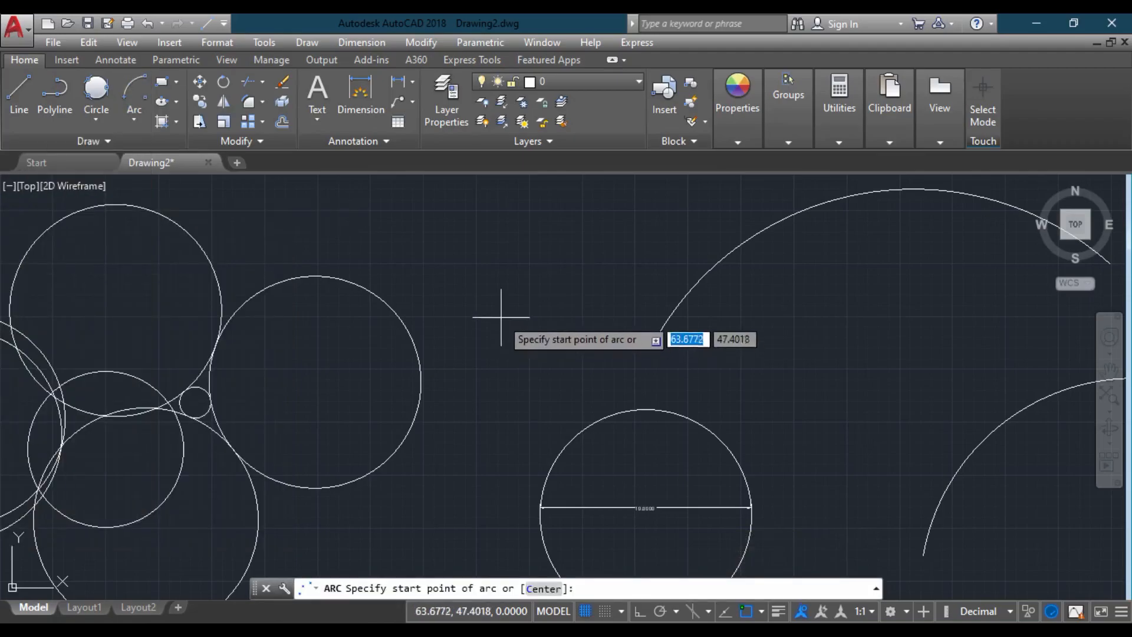
{"action": "left_click", "coordinate": [472, 315]}
{"action": "left_click", "coordinate": [574, 251]}
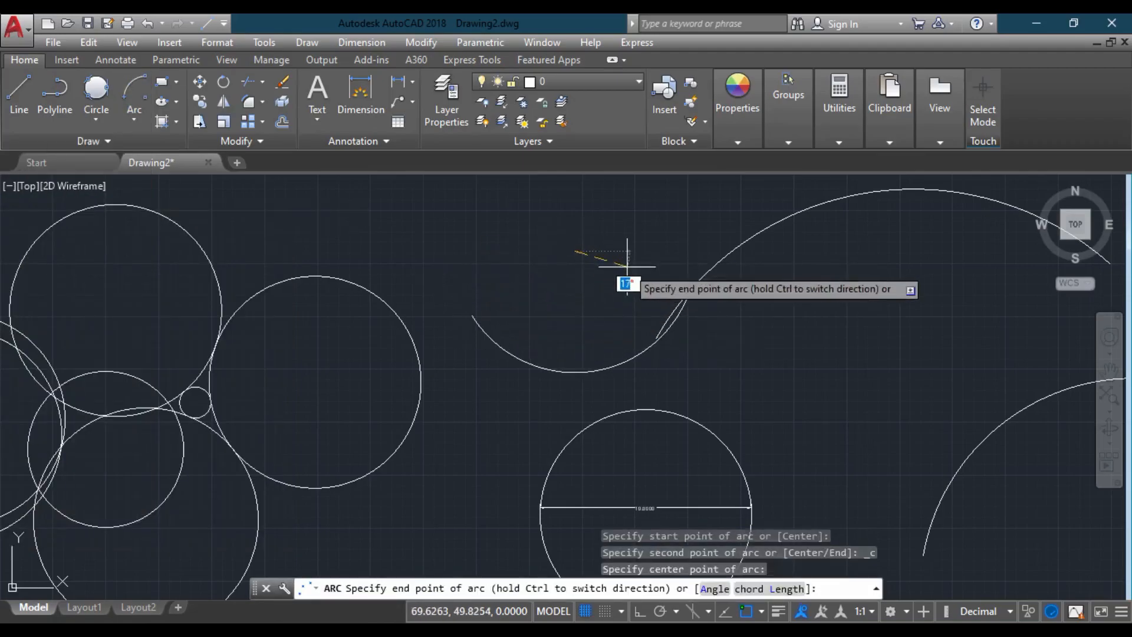
{"action": "left_click", "coordinate": [616, 213]}
{"action": "middle_click_drag", "start_coordinate": [547, 282], "coordinate": [525, 328]}
{"action": "key", "text": "Escape"}
{"action": "key", "text": "Escape"}
{"action": "key", "text": "Escape"}
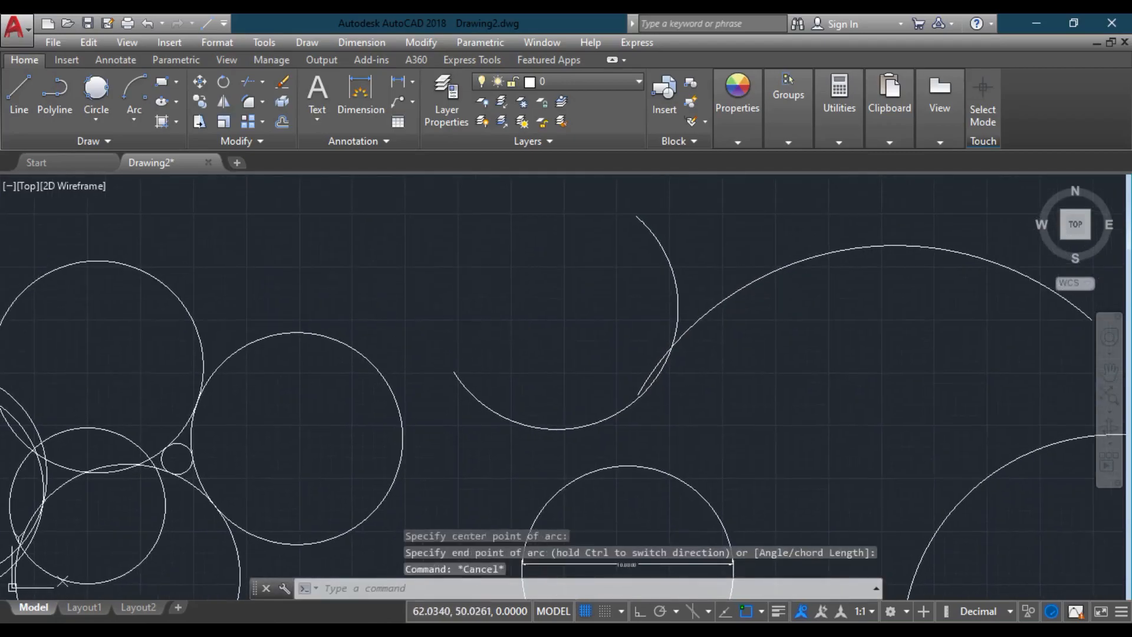
{"action": "left_click", "coordinate": [134, 119]}
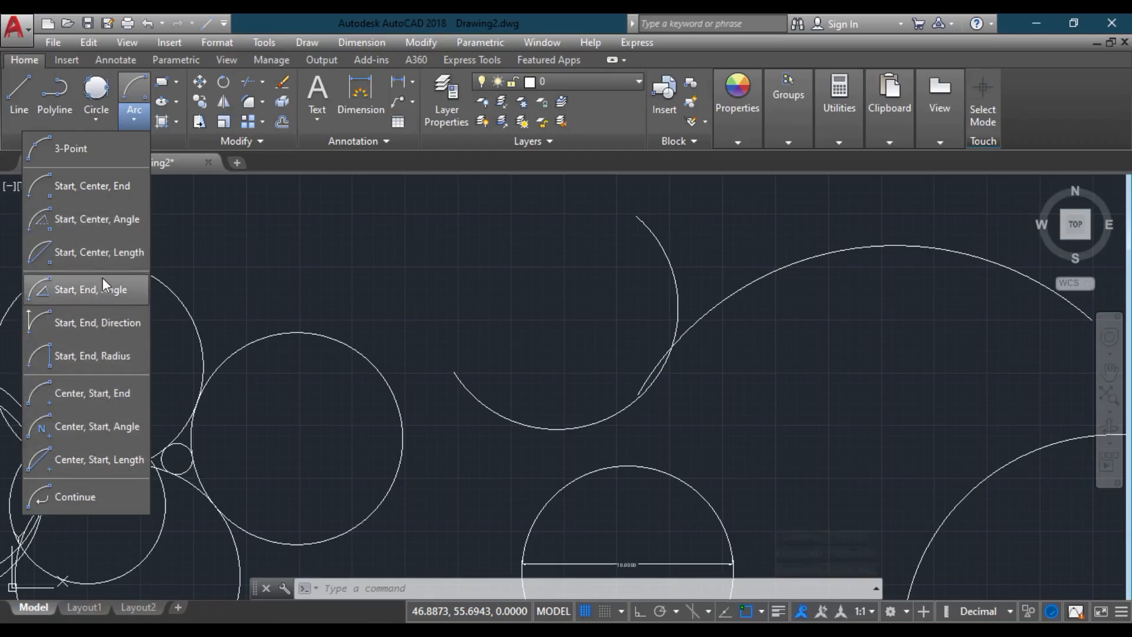
{"action": "left_click", "coordinate": [231, 294]}
{"action": "key", "text": "Escape"}
{"action": "key", "text": "Escape"}
{"action": "key", "text": "Escape"}
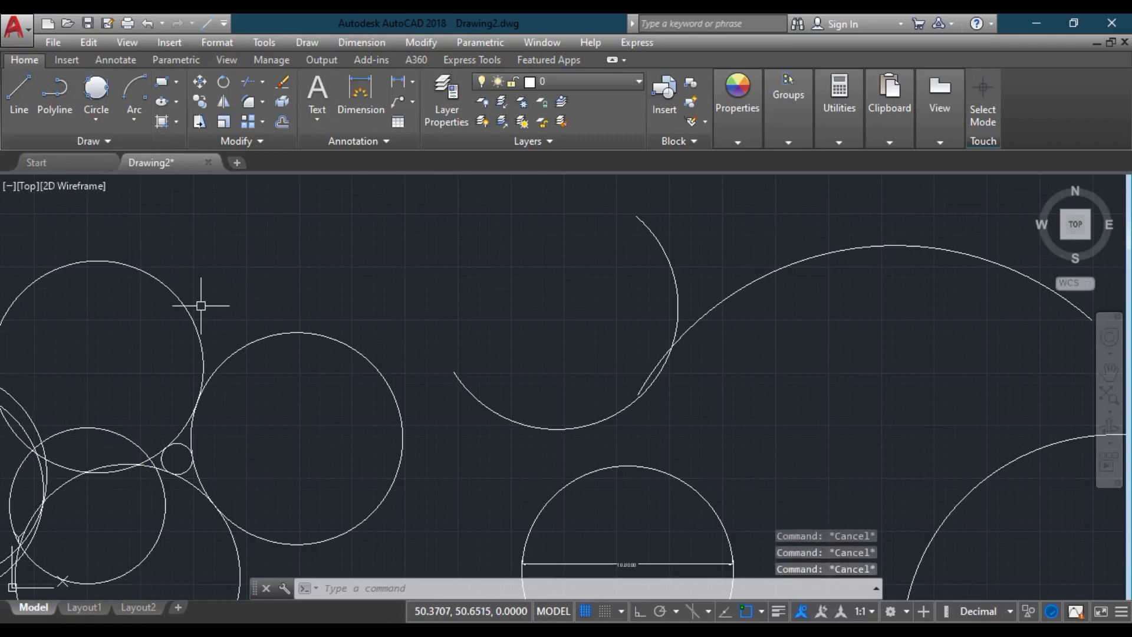
{"action": "left_click", "coordinate": [177, 82]}
{"action": "left_click", "coordinate": [147, 107]}
{"action": "scroll", "coordinate": [449, 322], "scroll_direction": "down", "scroll_amount": 4}
{"action": "scroll", "coordinate": [375, 430], "scroll_direction": "down", "scroll_amount": 1}
{"action": "middle_click_drag", "start_coordinate": [374, 431], "coordinate": [465, 278]}
{"action": "middle_click_drag", "start_coordinate": [319, 252], "coordinate": [227, 463]}
{"action": "scroll", "coordinate": [391, 265], "scroll_direction": "up", "scroll_amount": 2}
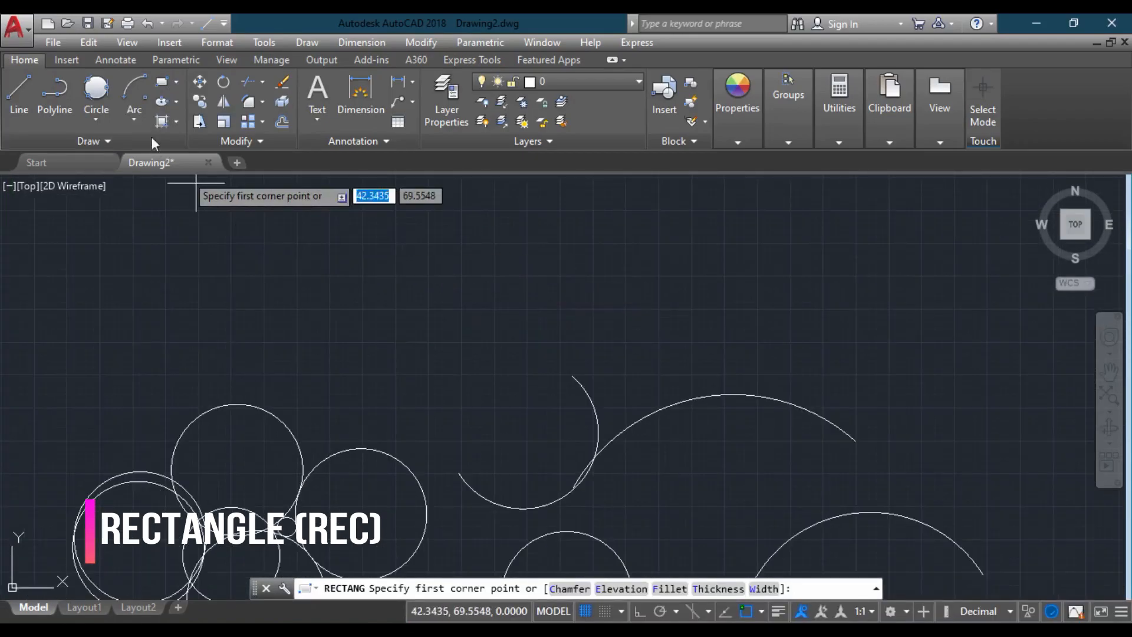
{"action": "left_click", "coordinate": [176, 83]}
{"action": "left_click", "coordinate": [154, 106]}
{"action": "key", "text": "Escape"}
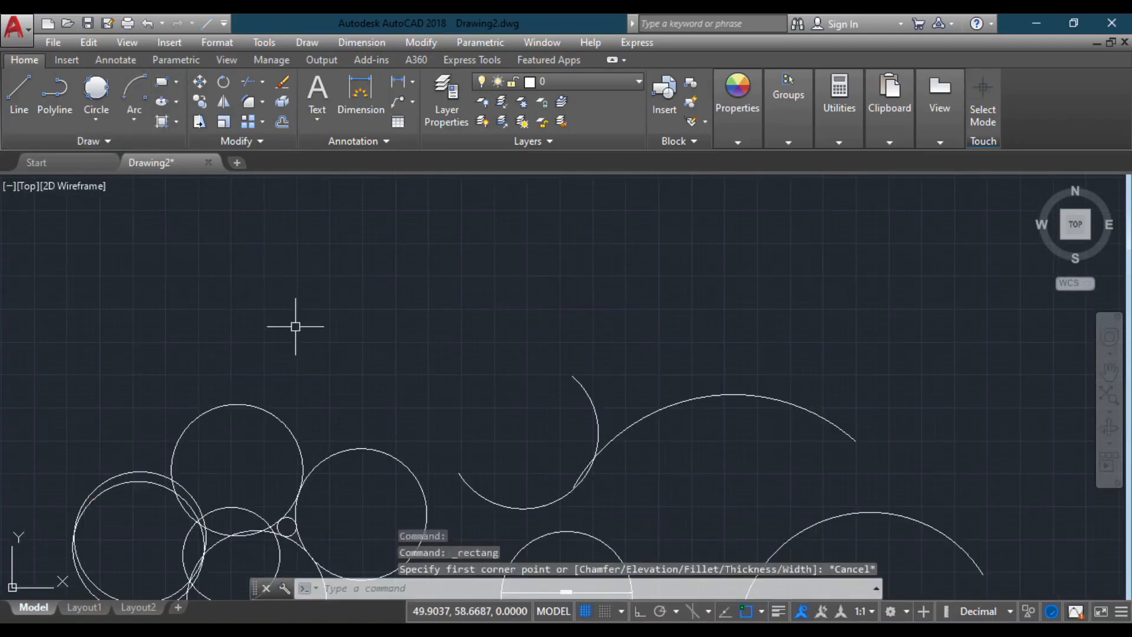
{"action": "key", "text": "Escape"}
- Draw a wide rectangle from two opposite corners in the empty area above the circle cluster
{"action": "type", "text": "rec"}
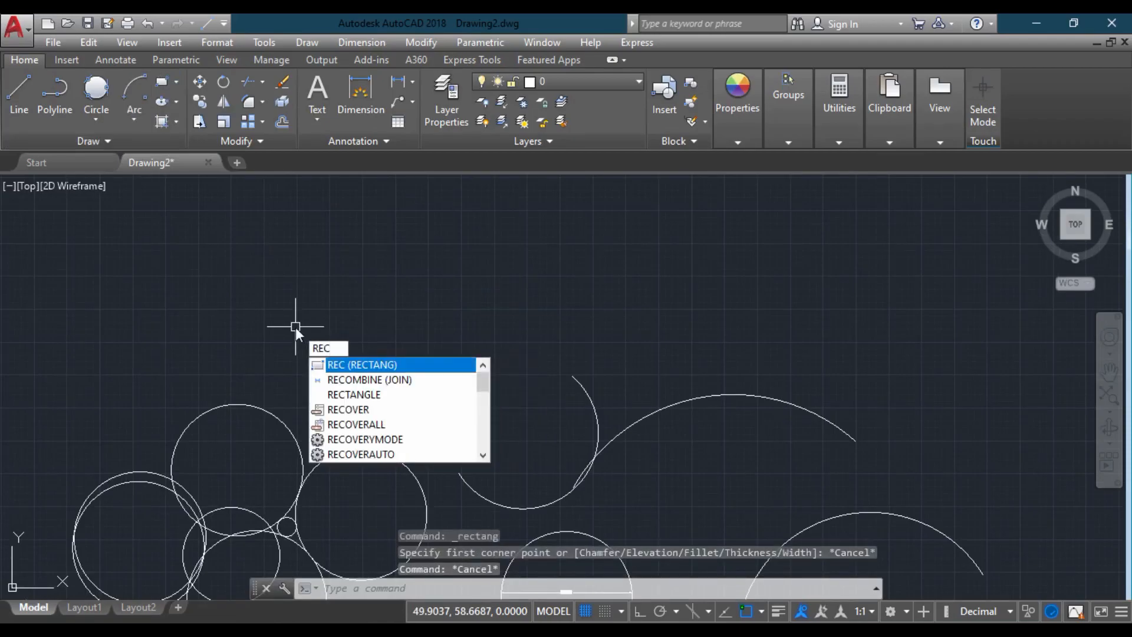
{"action": "key", "text": "Return"}
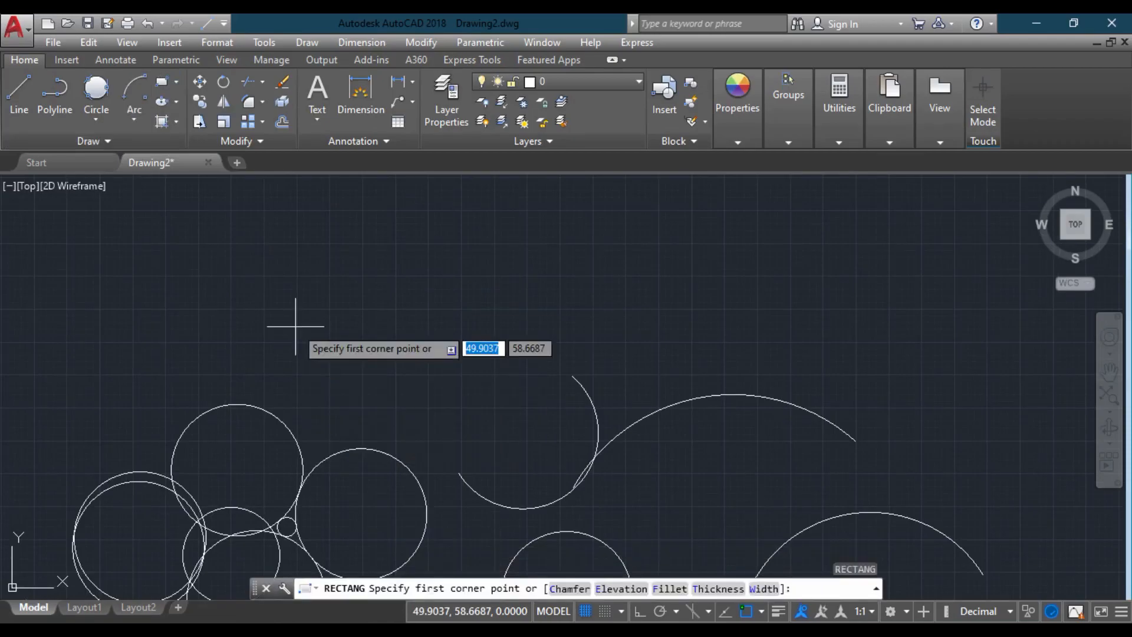
{"action": "left_click", "coordinate": [294, 336]}
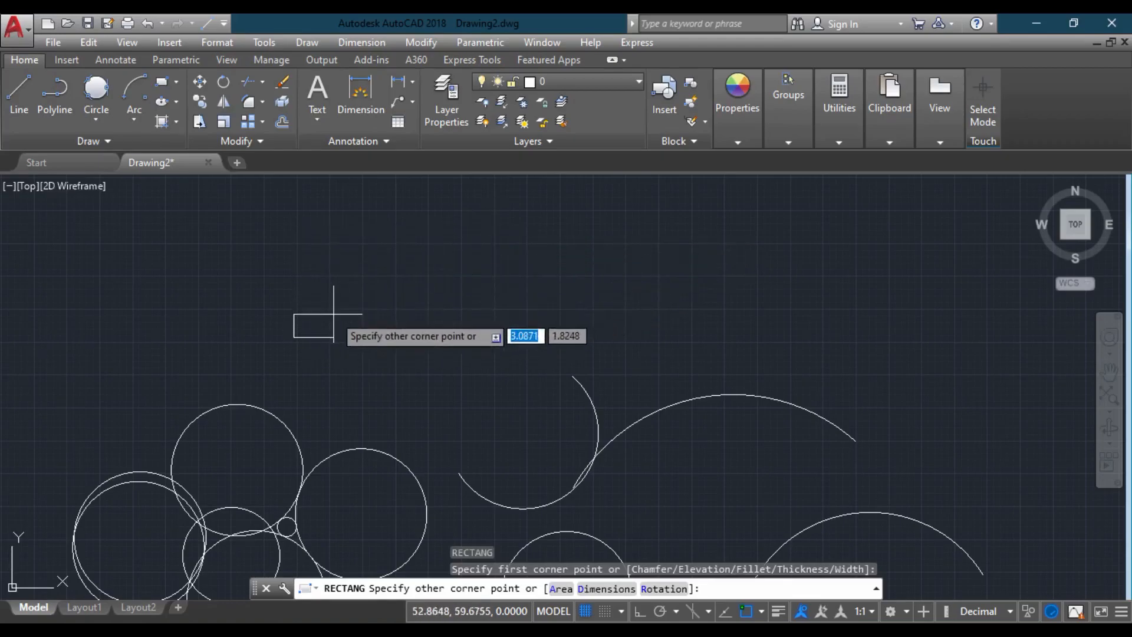
{"action": "left_click", "coordinate": [478, 243]}
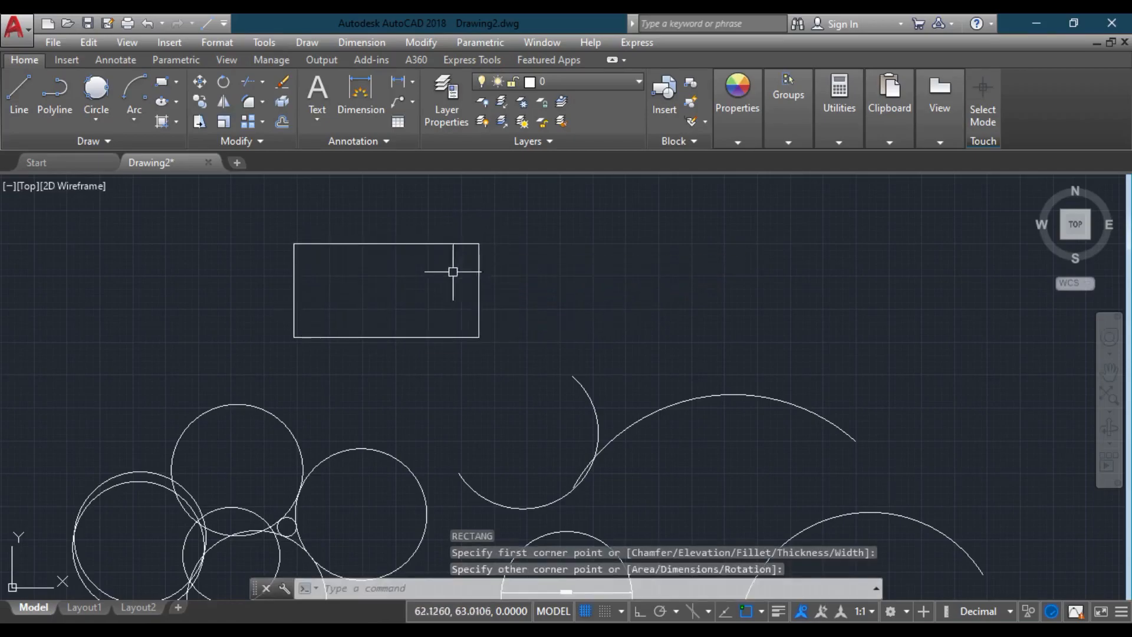
{"action": "left_click", "coordinate": [415, 244]}
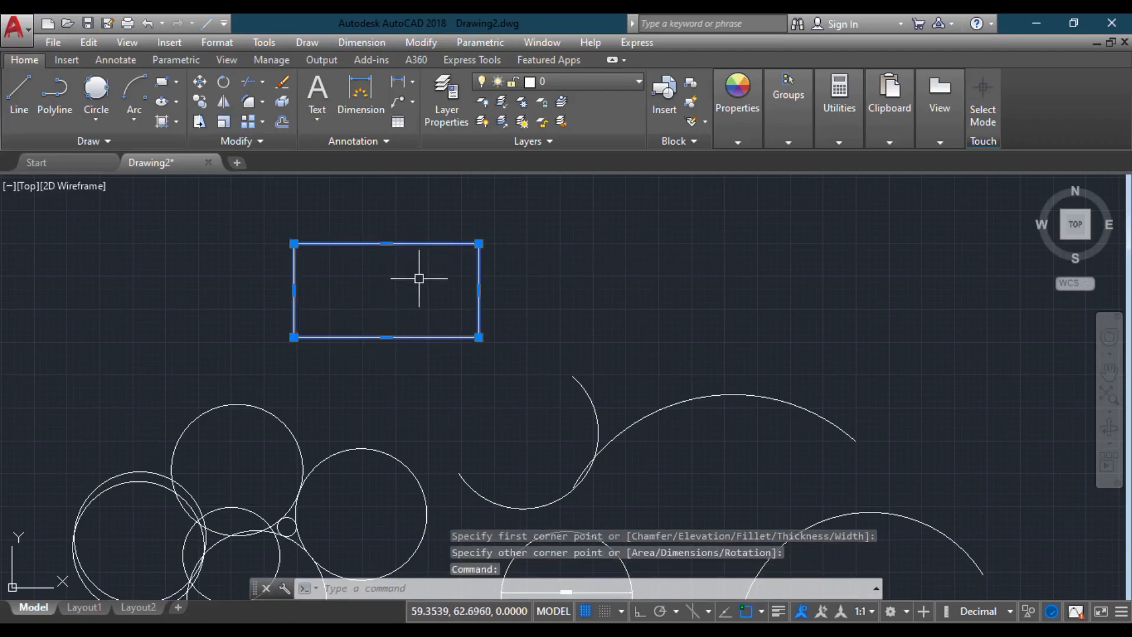
{"action": "left_click", "coordinate": [410, 325]}
{"action": "key", "text": "Escape"}
{"action": "key", "text": "Escape"}
{"action": "key", "text": "Escape"}
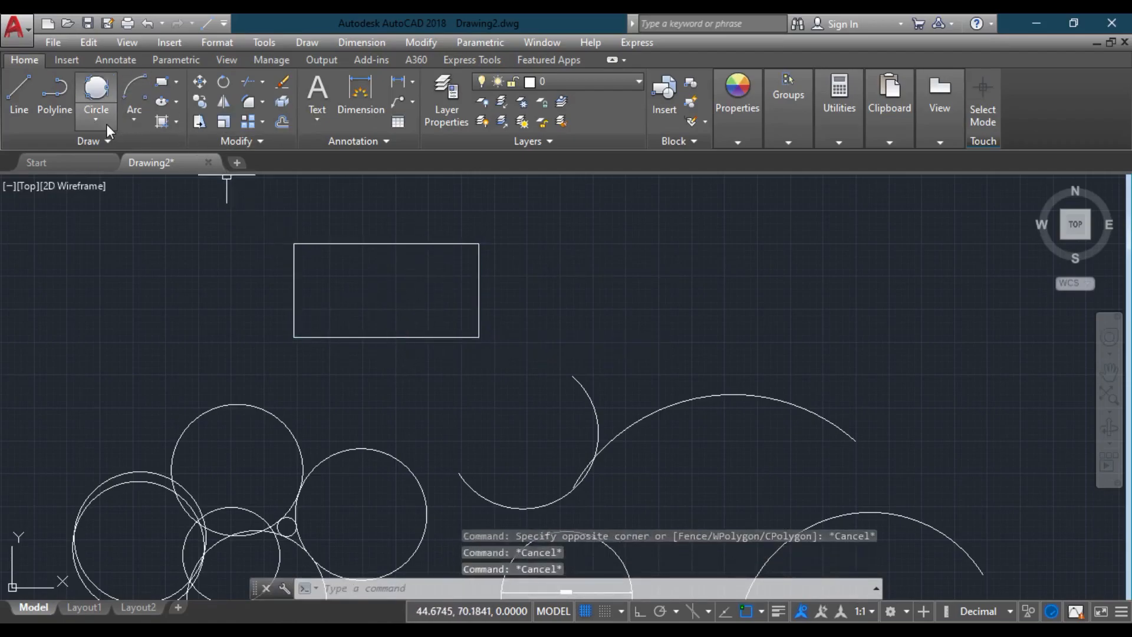
{"action": "left_click", "coordinate": [175, 84]}
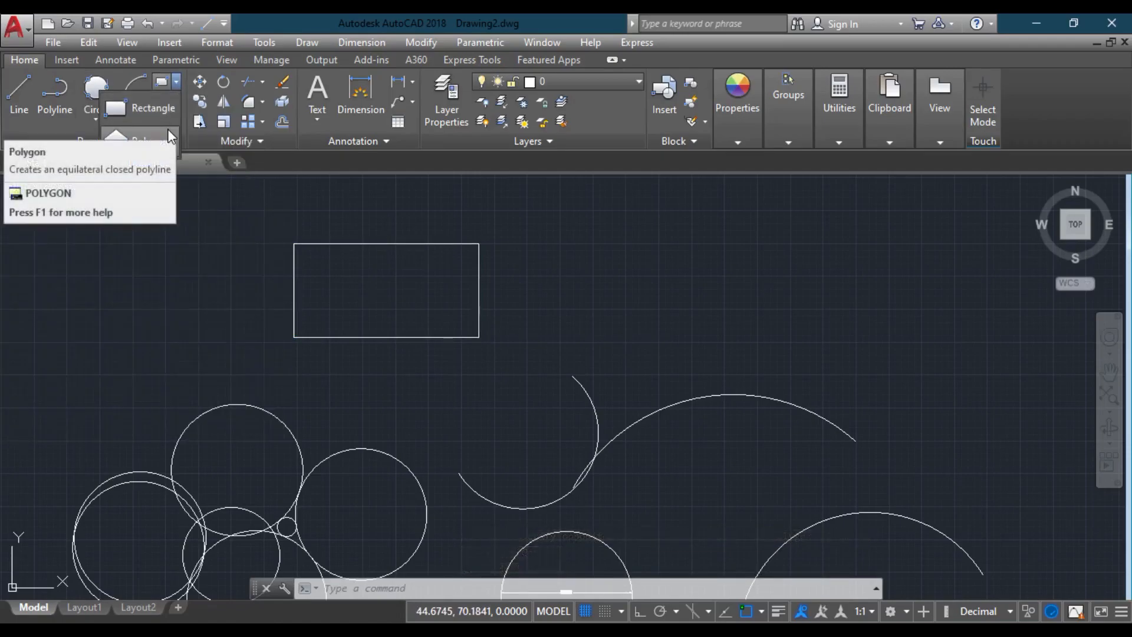
{"action": "left_click", "coordinate": [168, 129]}
{"action": "middle_click_drag", "start_coordinate": [416, 319], "coordinate": [281, 280]}
{"action": "key", "text": "Escape"}
- Draw a 5-sided polygon inscribed in a circle of radius 5, centred to the right of the rectangle near (78.58, 60.68)
{"action": "left_click", "coordinate": [176, 81]}
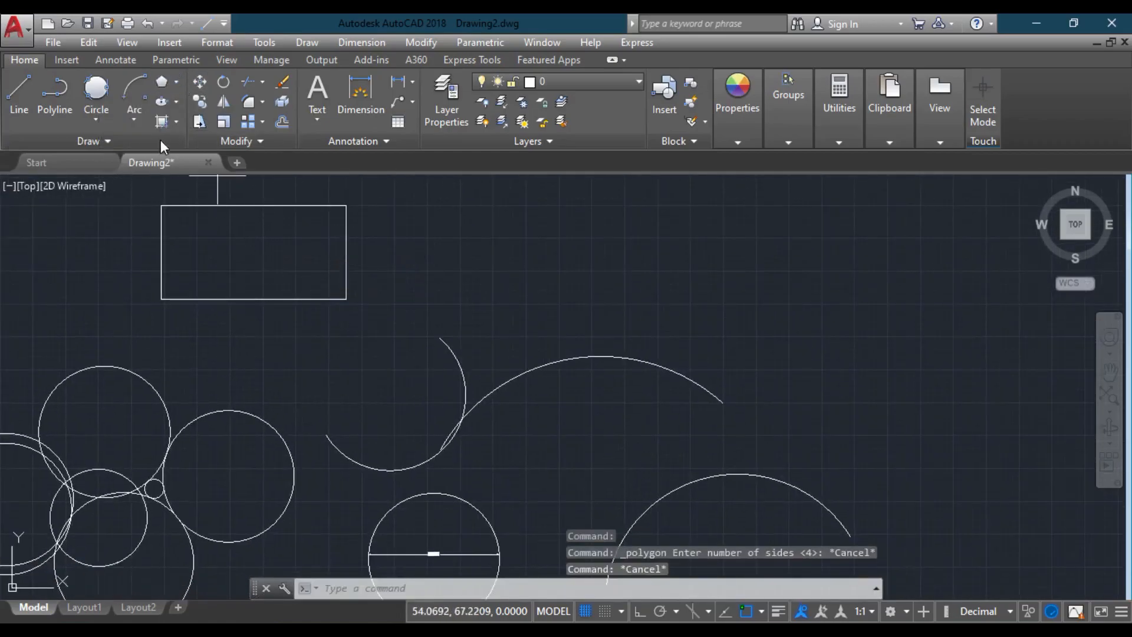
{"action": "left_click", "coordinate": [161, 139]}
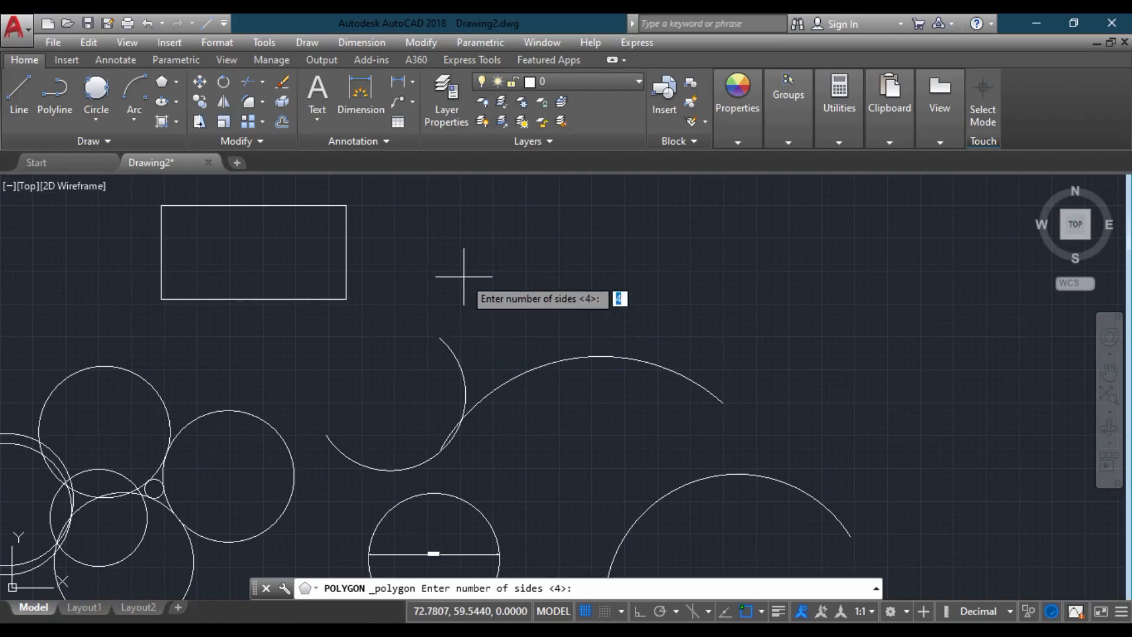
{"action": "type", "text": "5"}
{"action": "key", "text": "Return"}
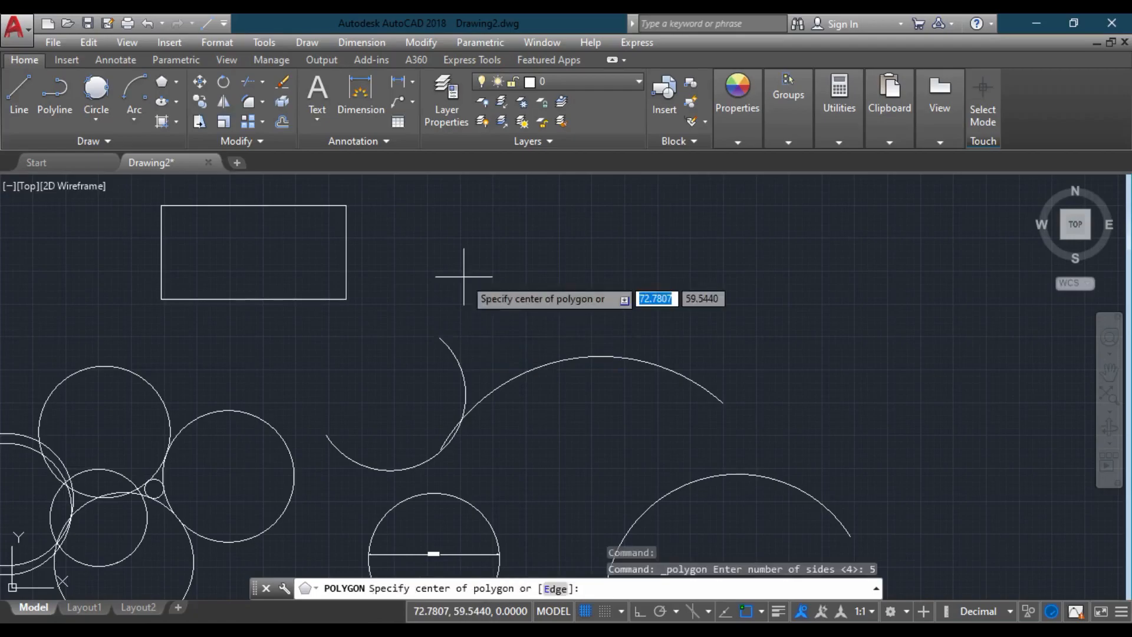
{"action": "middle_click_drag", "start_coordinate": [505, 285], "coordinate": [457, 321]}
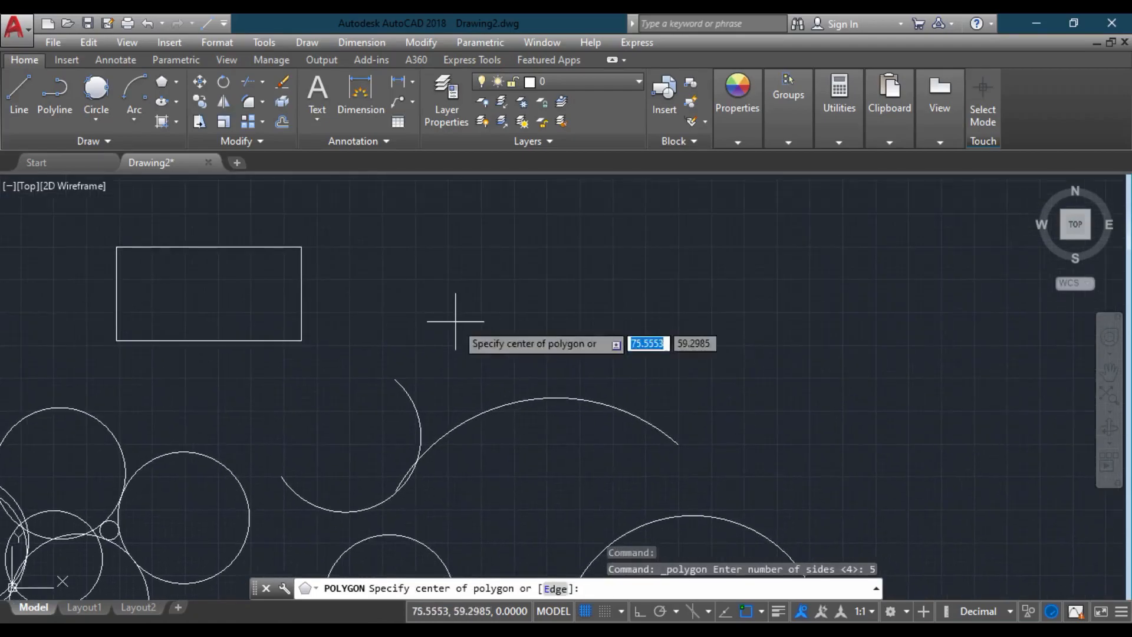
{"action": "left_click", "coordinate": [496, 303]}
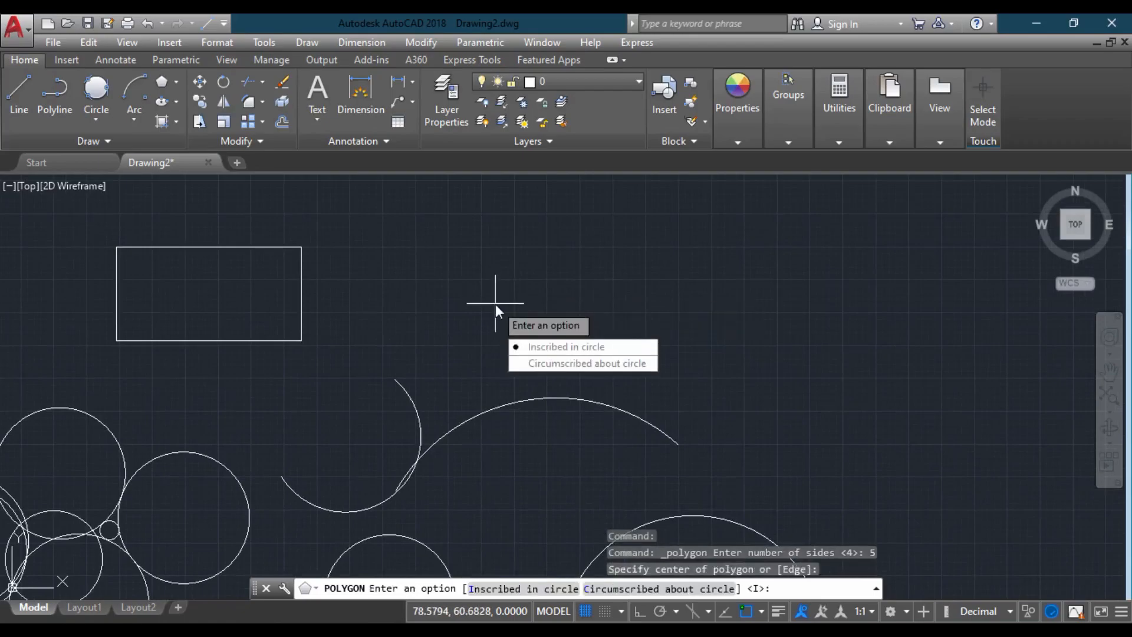
{"action": "left_click", "coordinate": [559, 347]}
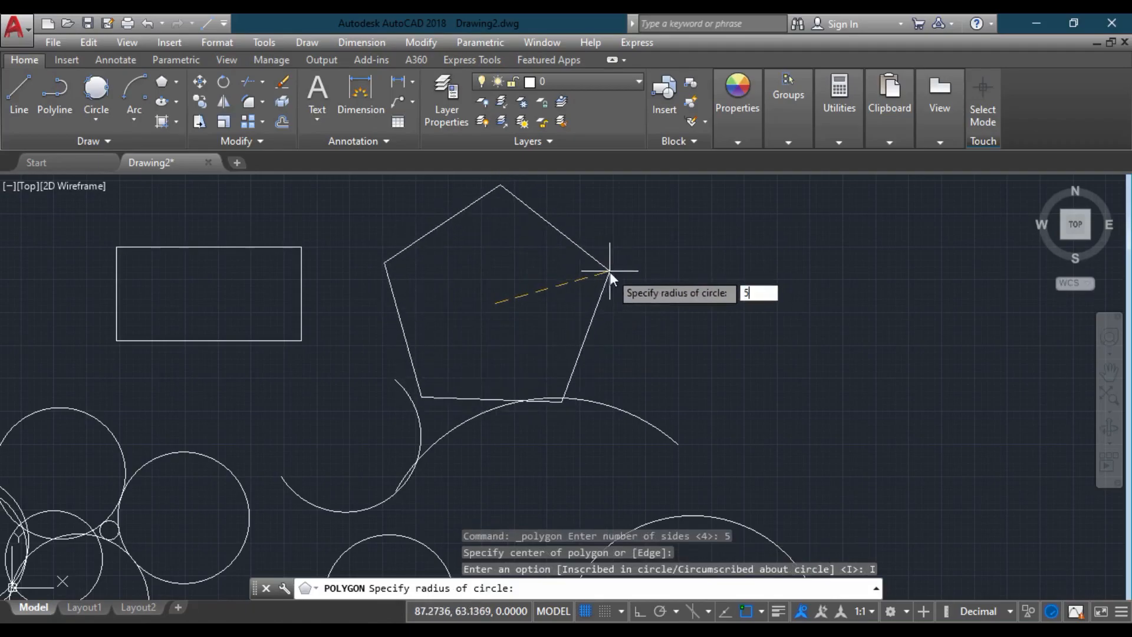
{"action": "key", "text": "Return"}
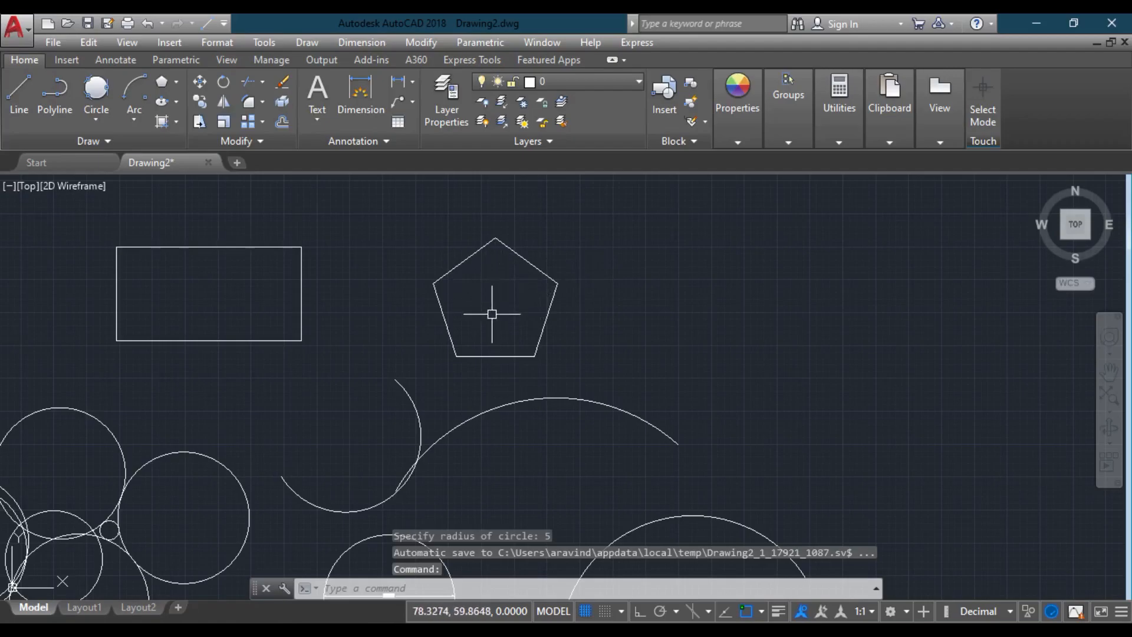
{"action": "left_click", "coordinate": [529, 265]}
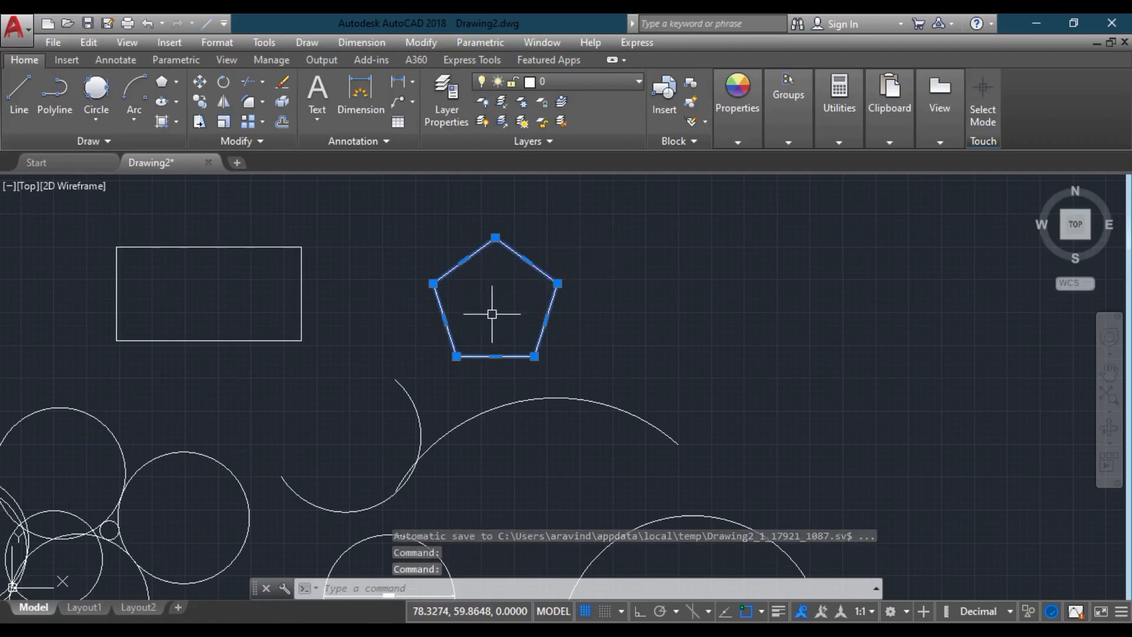
{"action": "key", "text": "Escape"}
{"action": "key", "text": "Escape"}
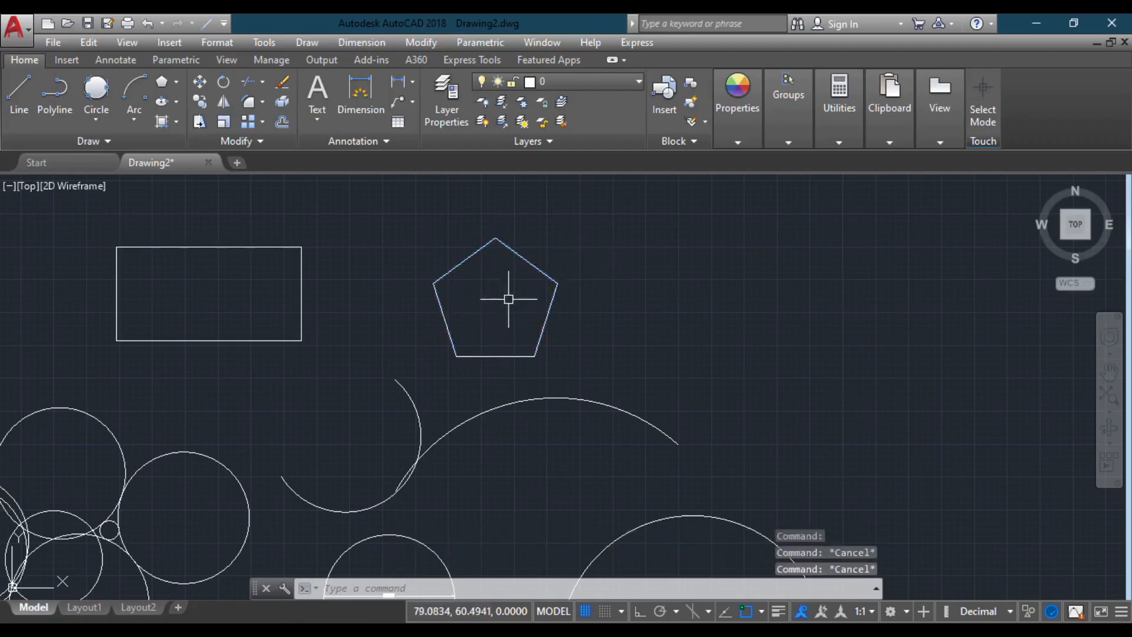
{"action": "left_click", "coordinate": [176, 84]}
{"action": "left_click", "coordinate": [143, 139]}
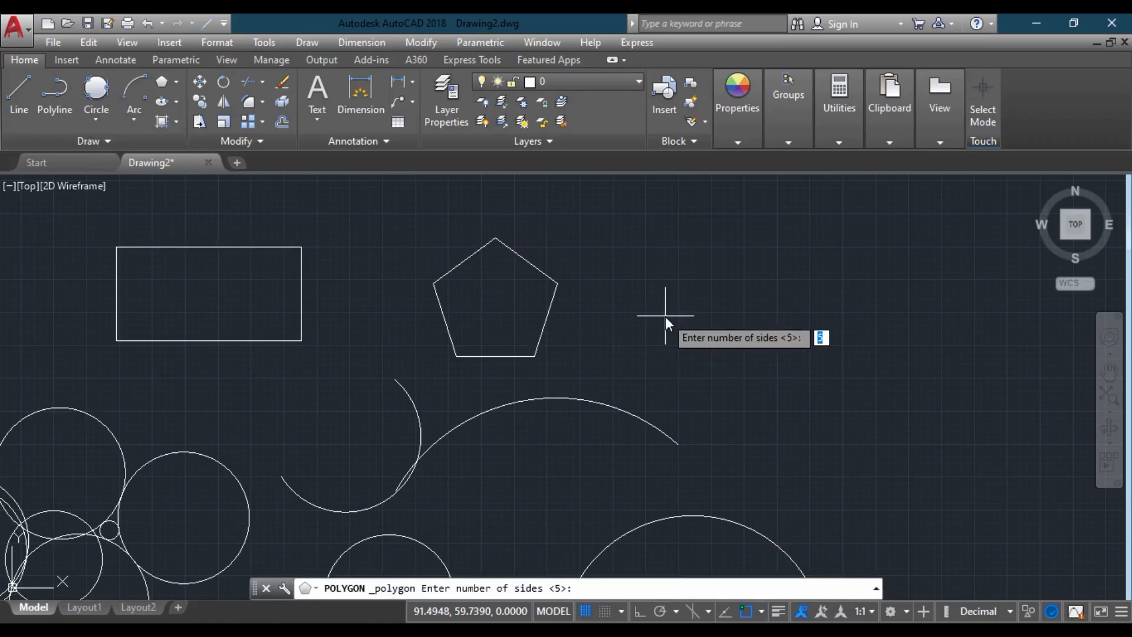
{"action": "key", "text": "Return"}
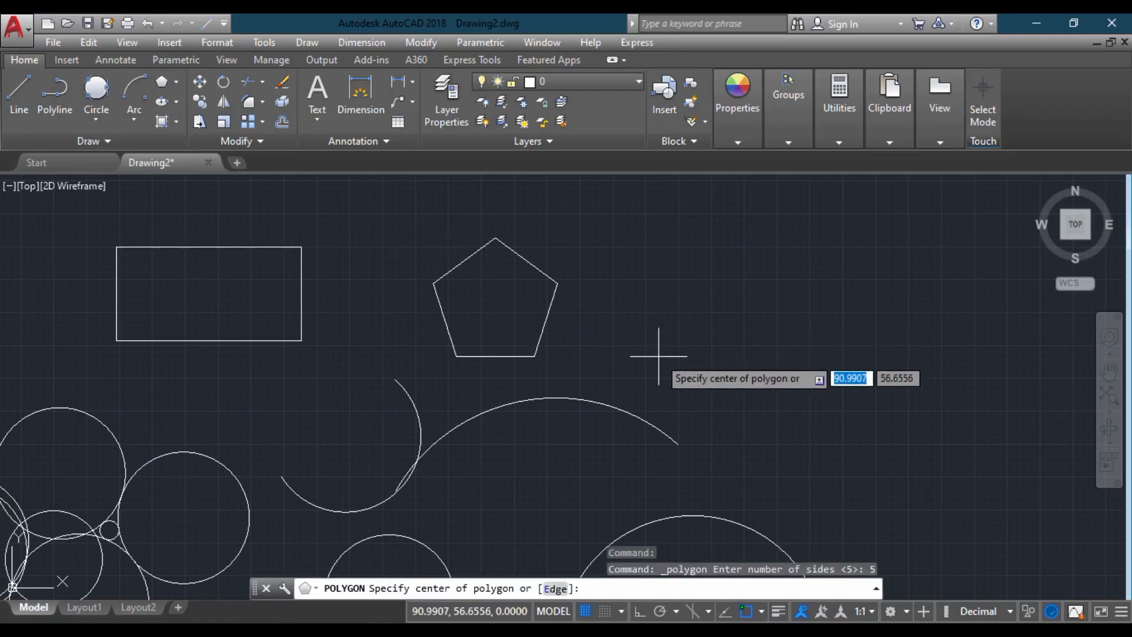
{"action": "key", "text": "Escape"}
{"action": "key", "text": "Escape"}
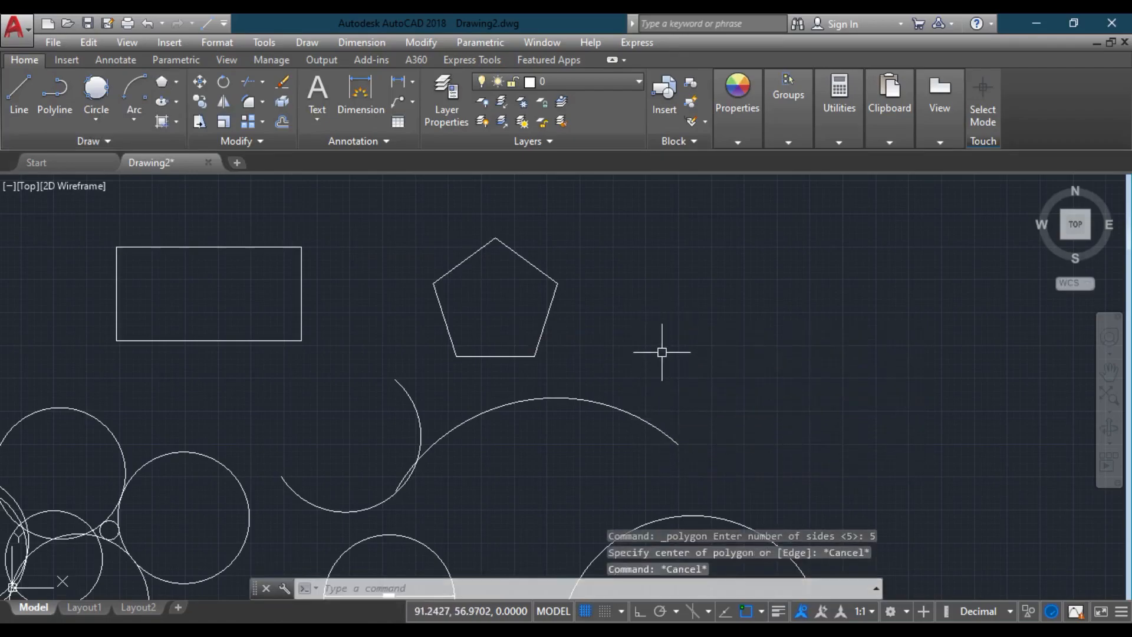
- Draw a 6-sided polygon circumscribed about a circle of radius 10, centred to the right of the pentagon near (92.57, 60.56)
{"action": "left_click", "coordinate": [176, 81]}
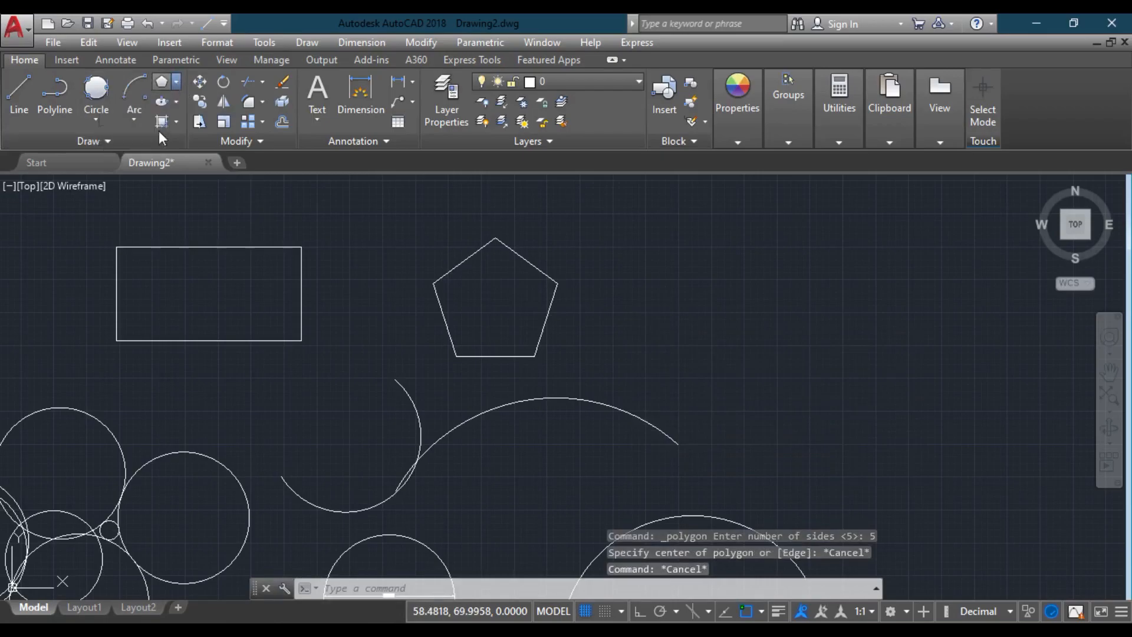
{"action": "left_click", "coordinate": [160, 140]}
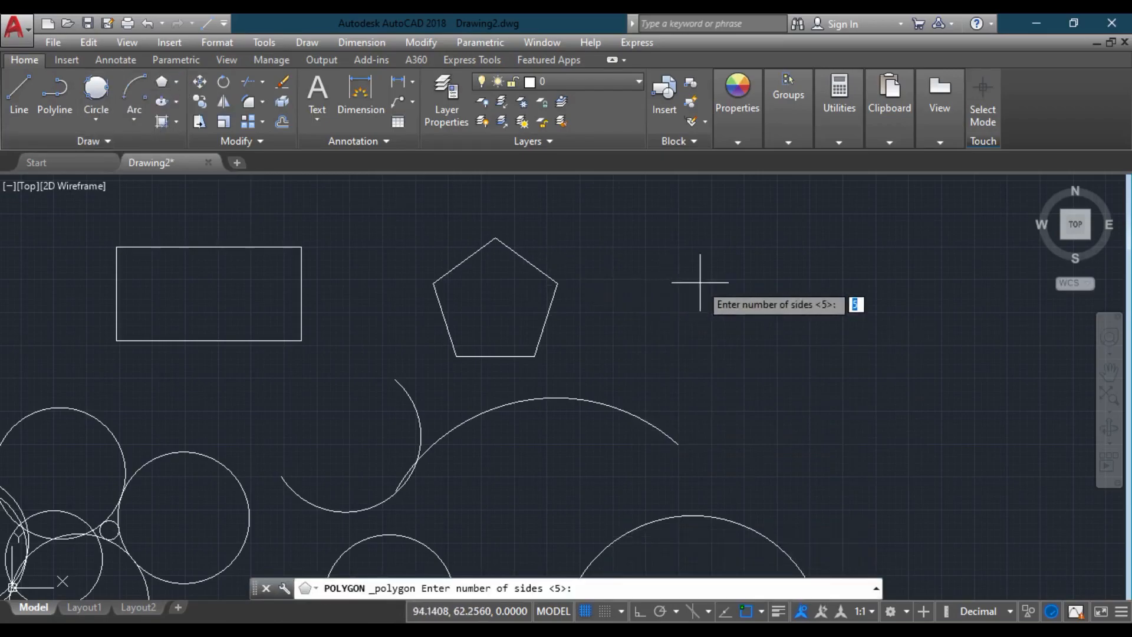
{"action": "type", "text": "6"}
{"action": "key", "text": "Return"}
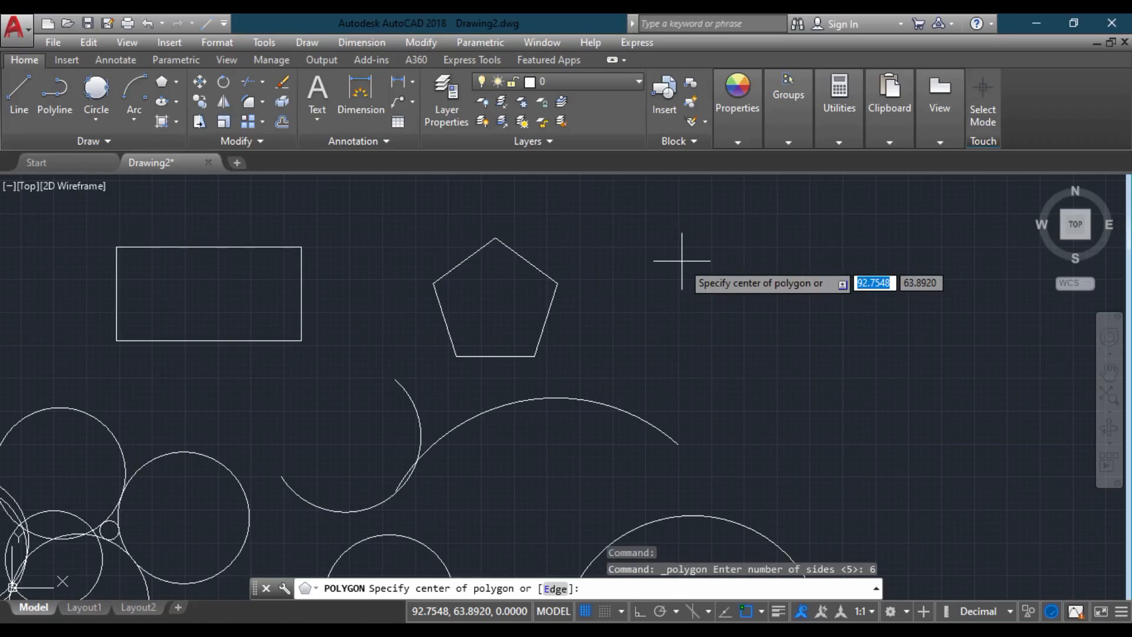
{"action": "left_click", "coordinate": [679, 304]}
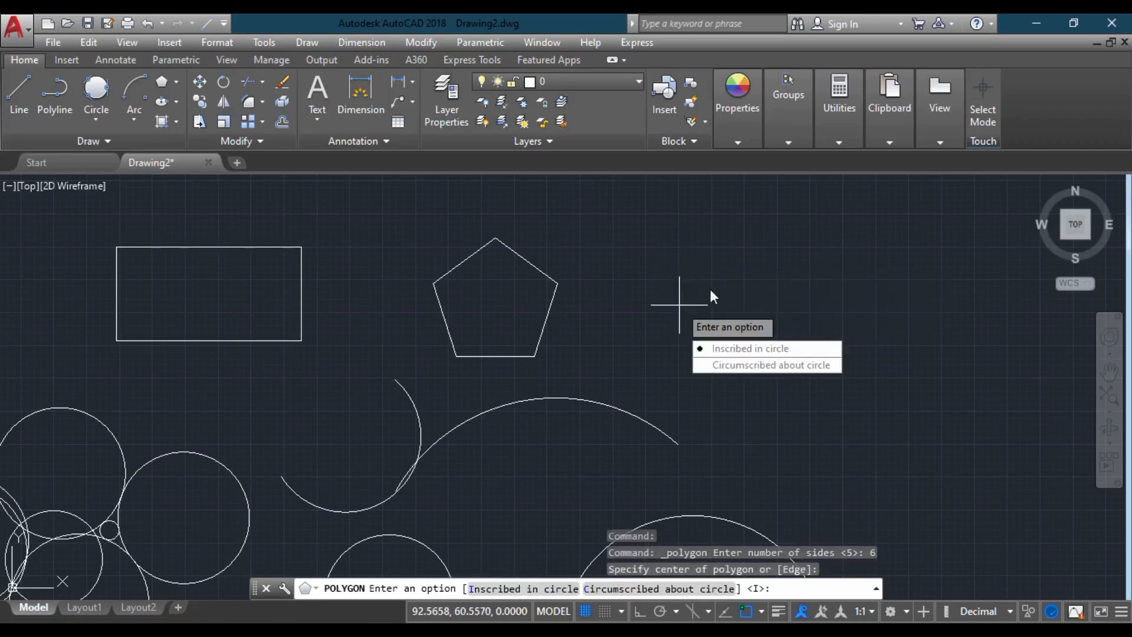
{"action": "left_click", "coordinate": [755, 364]}
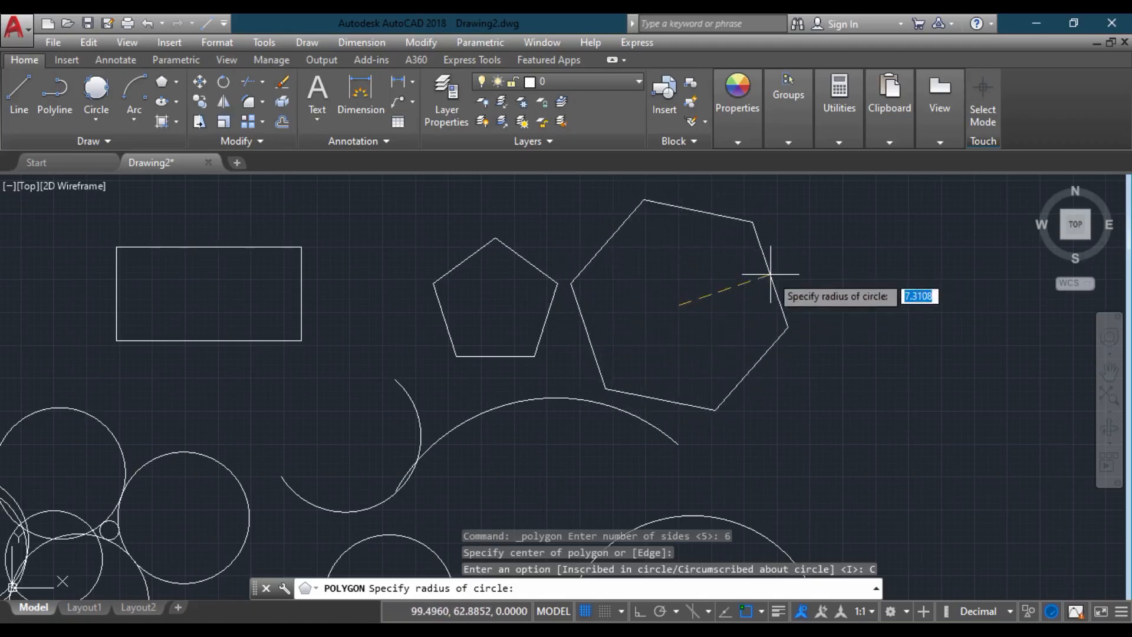
{"action": "type", "text": "1"}
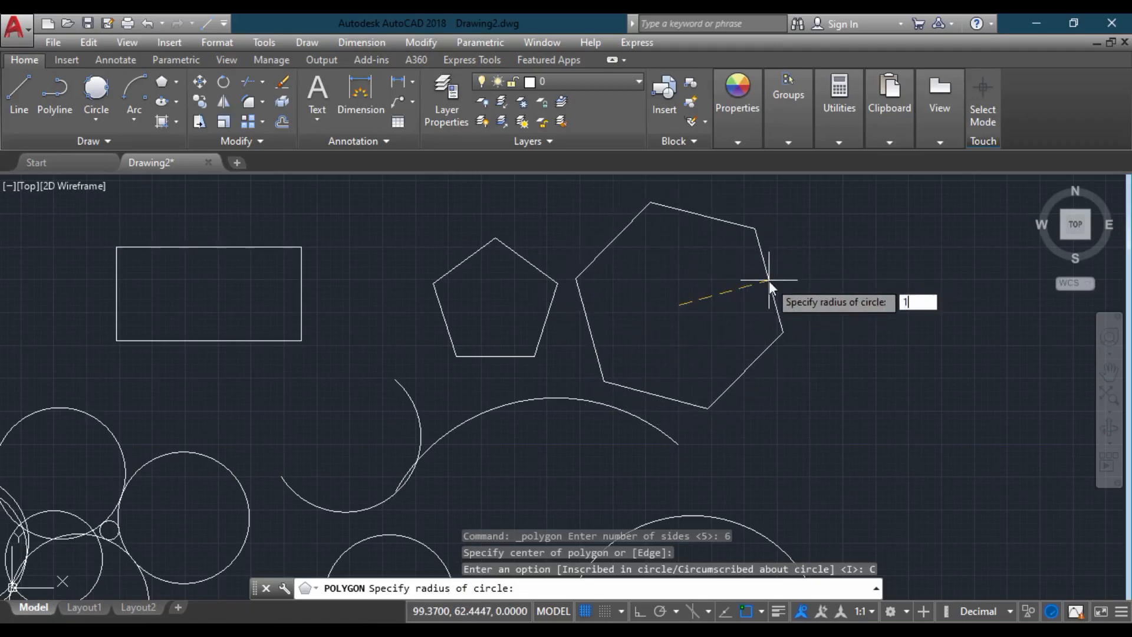
{"action": "type", "text": "0"}
{"action": "key", "text": "Return"}
{"action": "middle_click_drag", "start_coordinate": [769, 280], "coordinate": [758, 321]}
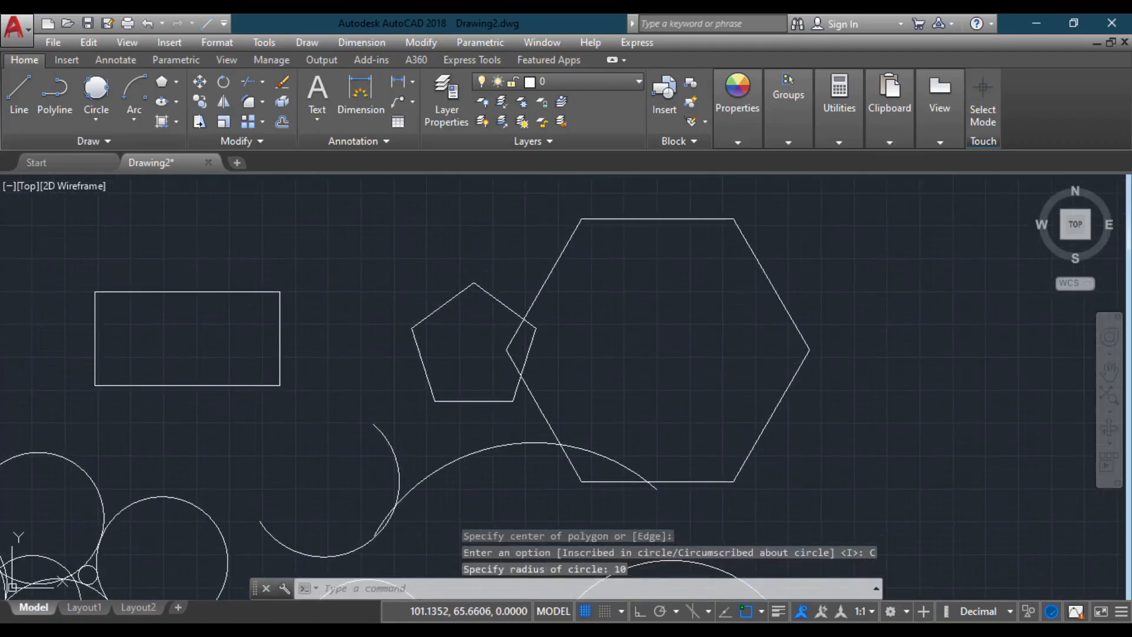
{"action": "left_click", "coordinate": [770, 283]}
{"action": "left_click", "coordinate": [704, 338]}
{"action": "key", "text": "Escape"}
{"action": "key", "text": "Escape"}
{"action": "key", "text": "Escape"}
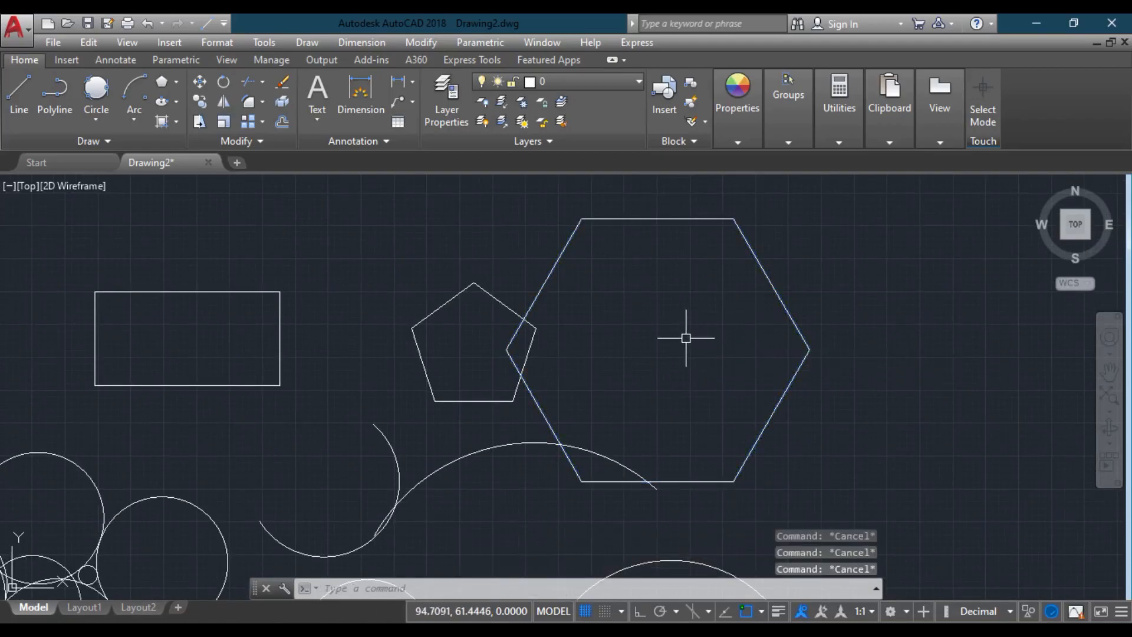
- Draw a Center ellipse centred above and between the rectangle and pentagon, its long axis tilted slightly upward, overlapping both shapes
{"action": "left_click", "coordinate": [176, 102]}
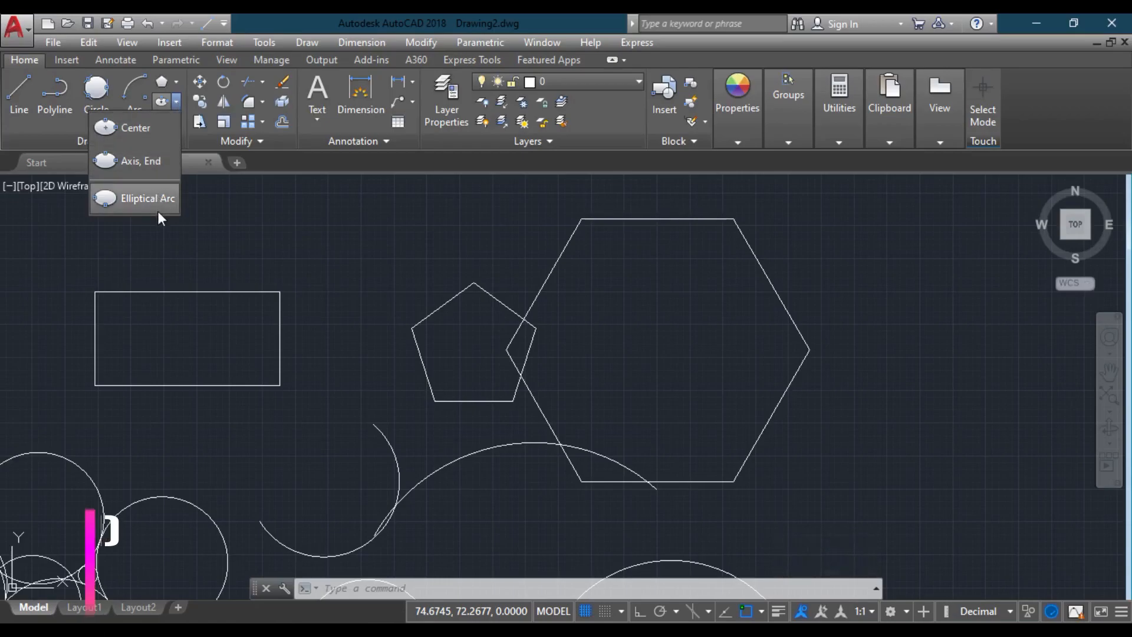
{"action": "left_click", "coordinate": [158, 128]}
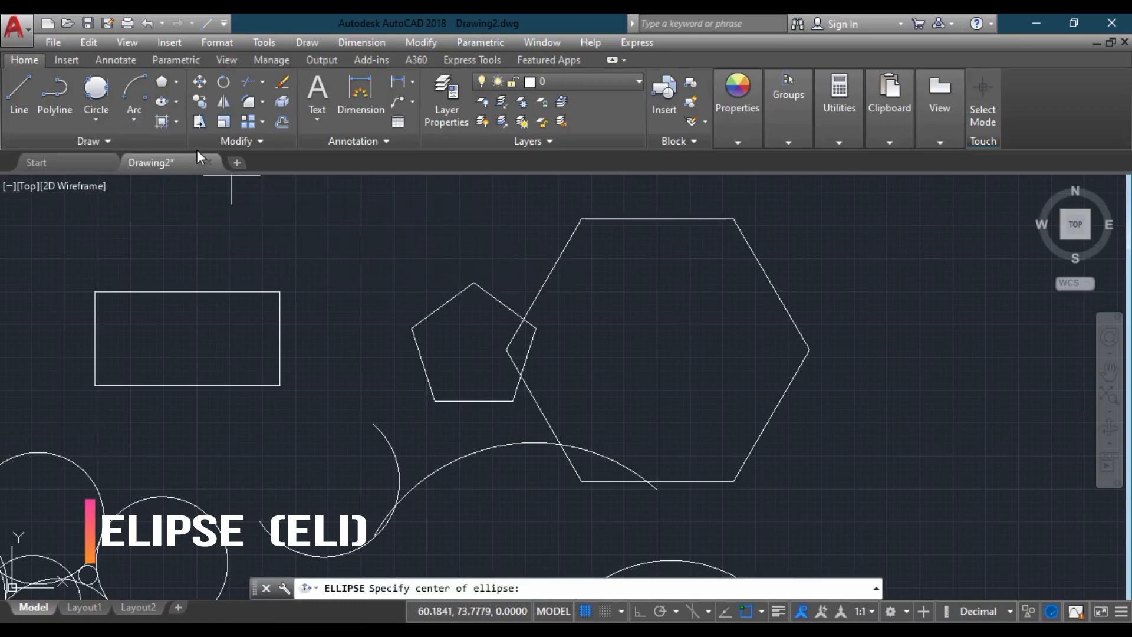
{"action": "left_click", "coordinate": [175, 103]}
{"action": "left_click", "coordinate": [153, 128]}
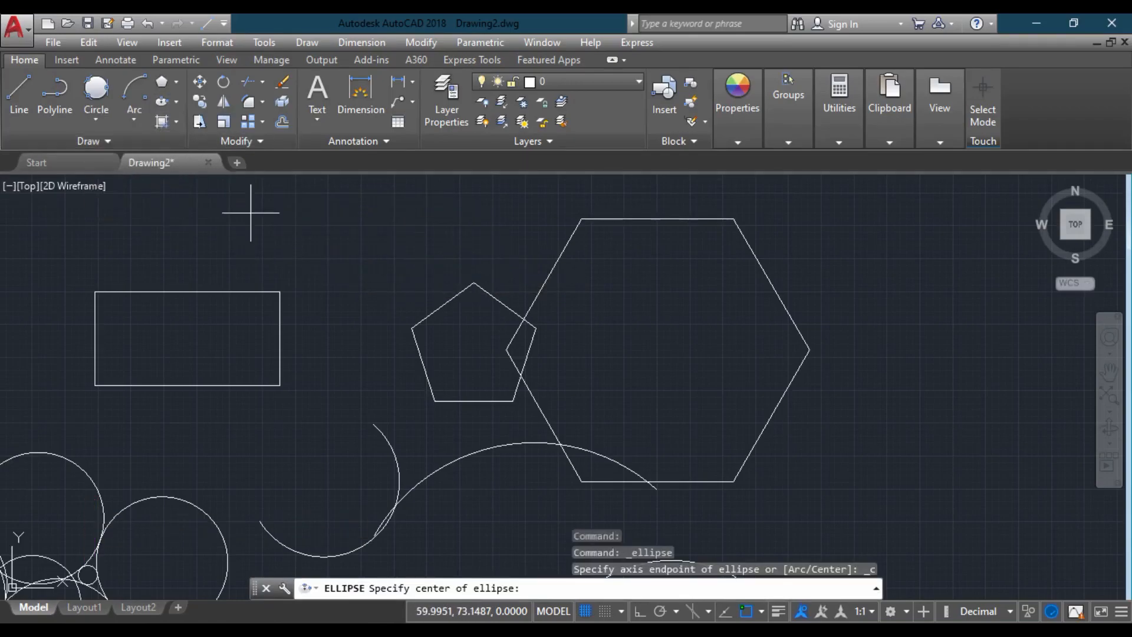
{"action": "left_click", "coordinate": [326, 264]}
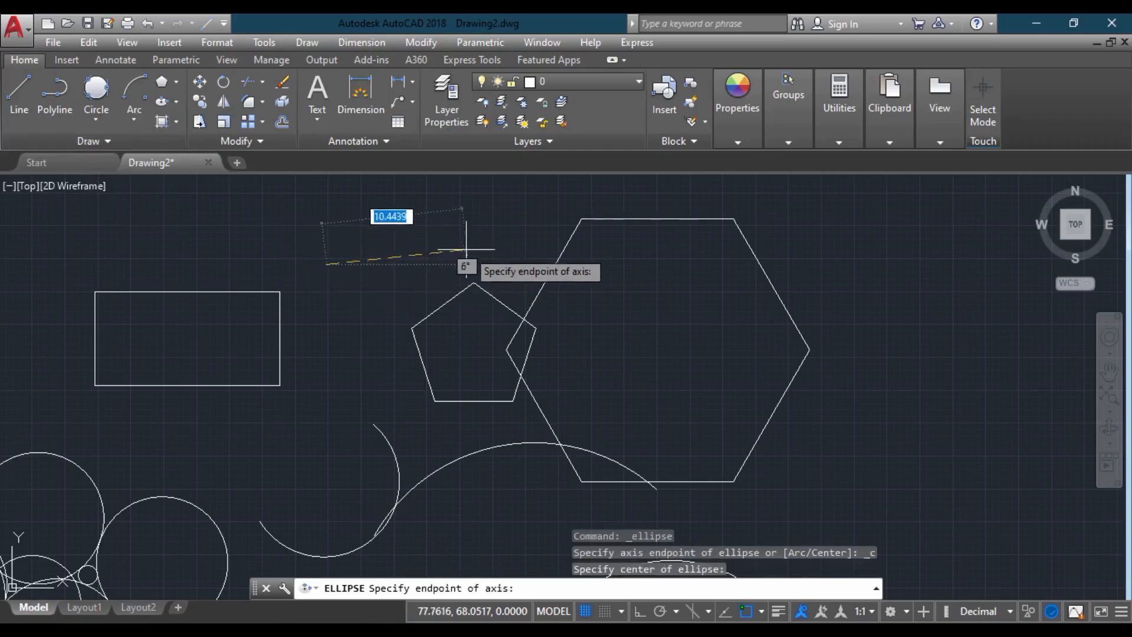
{"action": "left_click", "coordinate": [485, 246]}
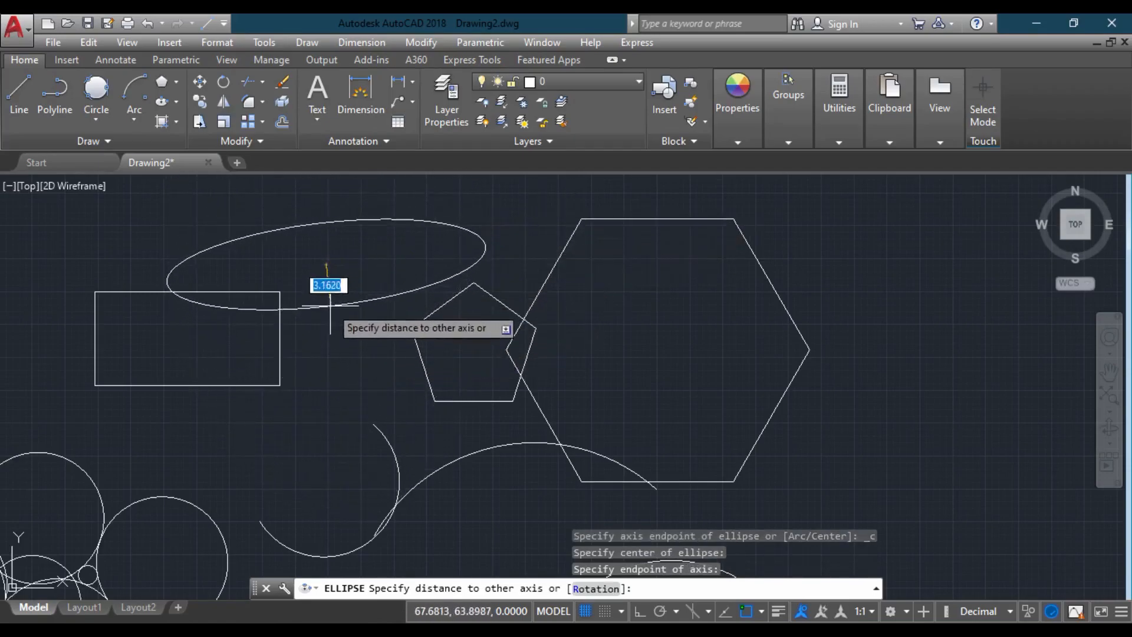
{"action": "left_click", "coordinate": [338, 339]}
- Draw a second, wider Center ellipse with a horizontal long axis to the right of the hexagon, overlapping the hexagon's upper-right side
{"action": "middle_click_drag", "start_coordinate": [456, 282], "coordinate": [349, 321]}
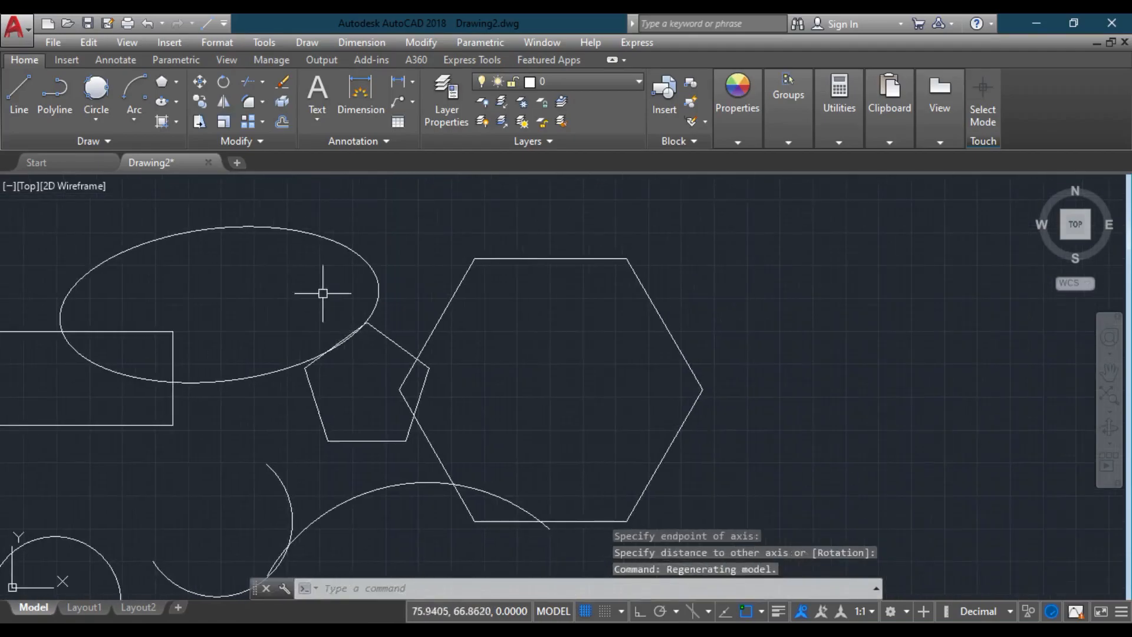
{"action": "left_click", "coordinate": [175, 101]}
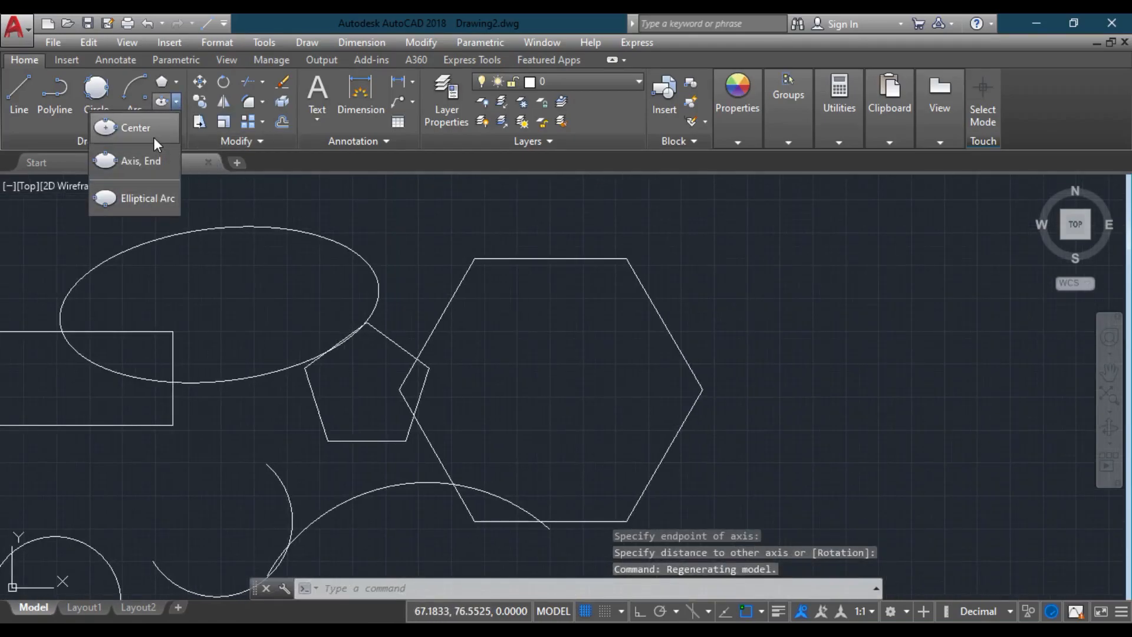
{"action": "left_click", "coordinate": [154, 137]}
{"action": "middle_click_drag", "start_coordinate": [435, 278], "coordinate": [93, 272]}
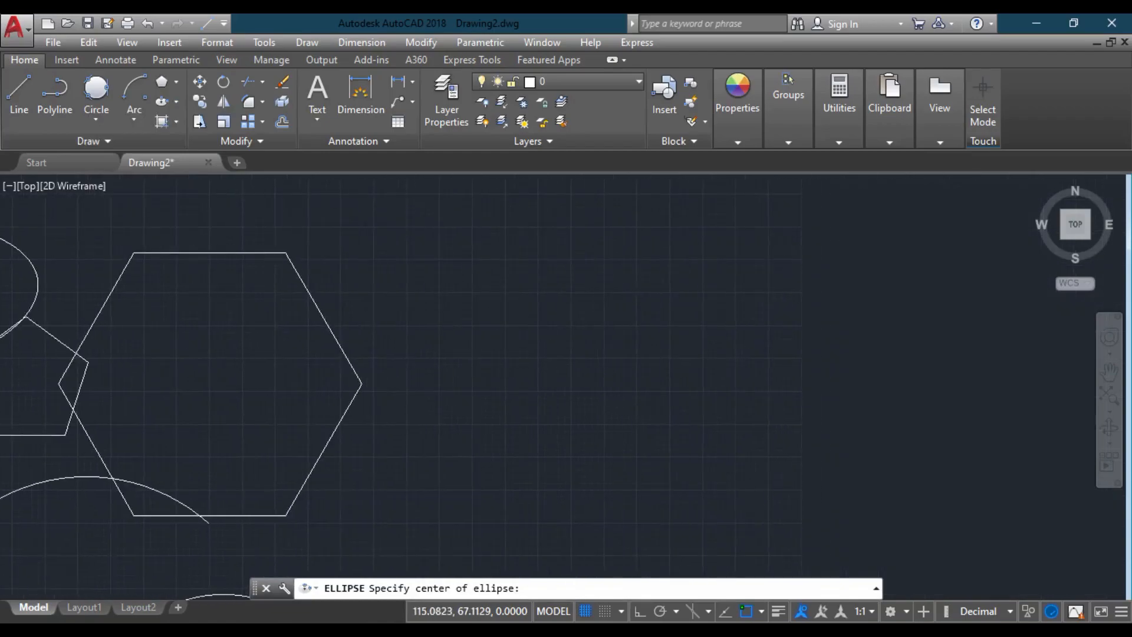
{"action": "left_click", "coordinate": [550, 293]}
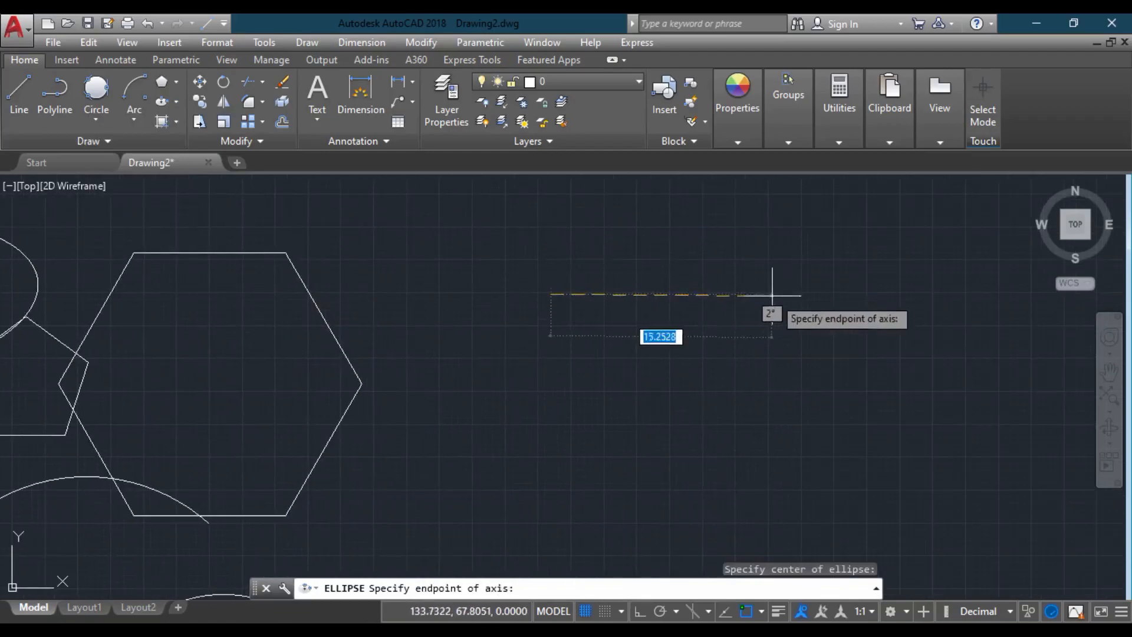
{"action": "left_click", "coordinate": [848, 293]}
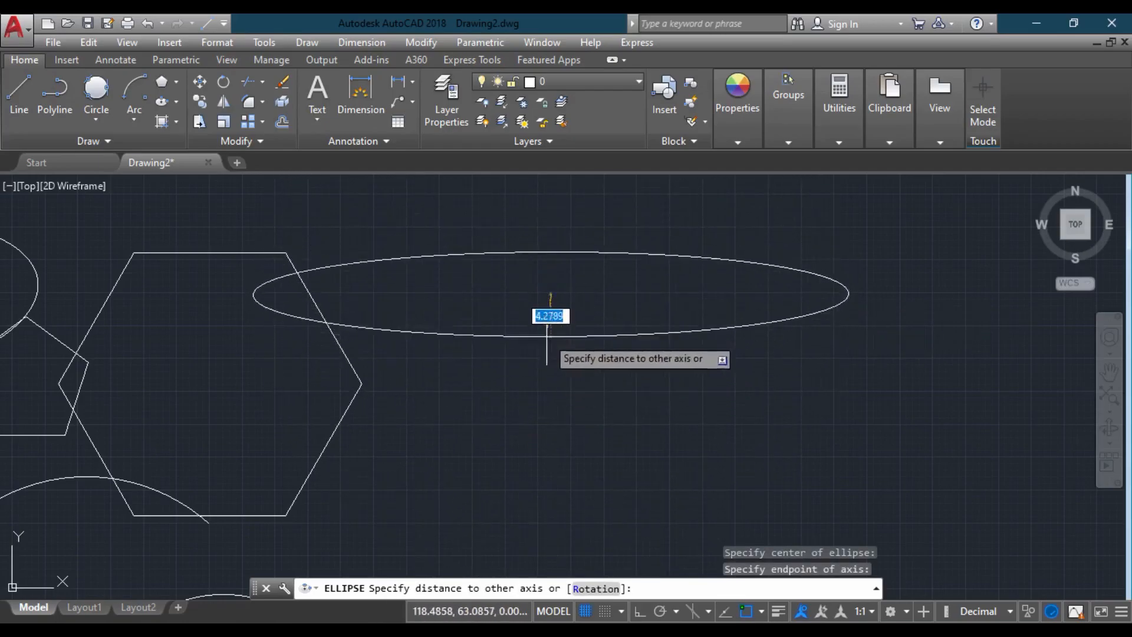
{"action": "left_click", "coordinate": [548, 380]}
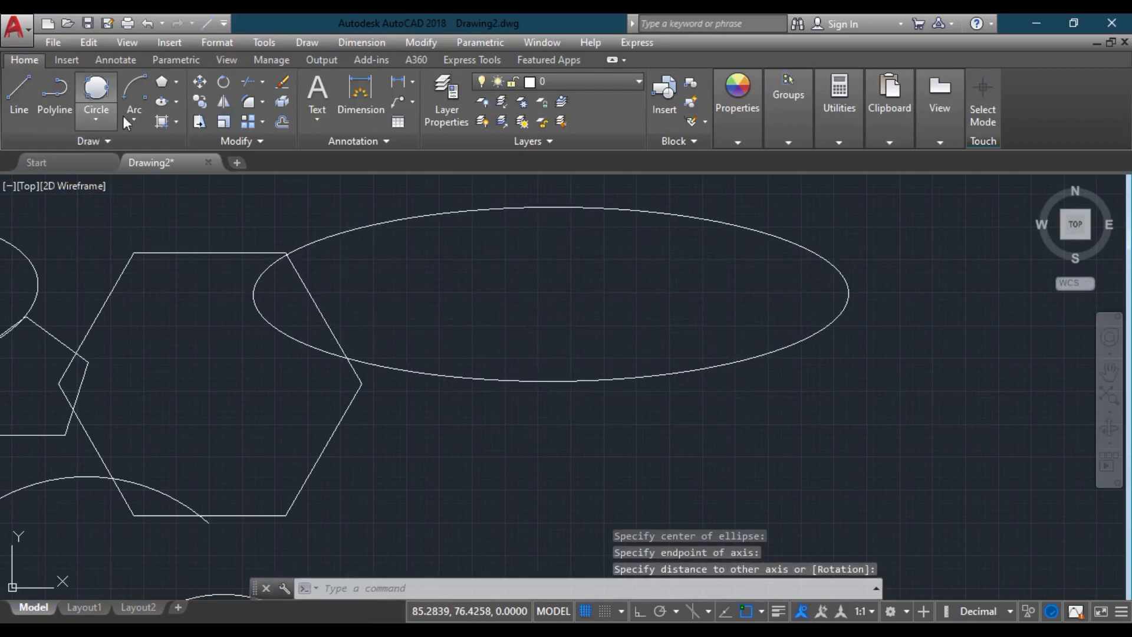
- Draw a narrow, steeply tilted elliptical arc across the lower edge of the wide ellipse, leaving its lower-right end open
{"action": "left_click", "coordinate": [174, 109]}
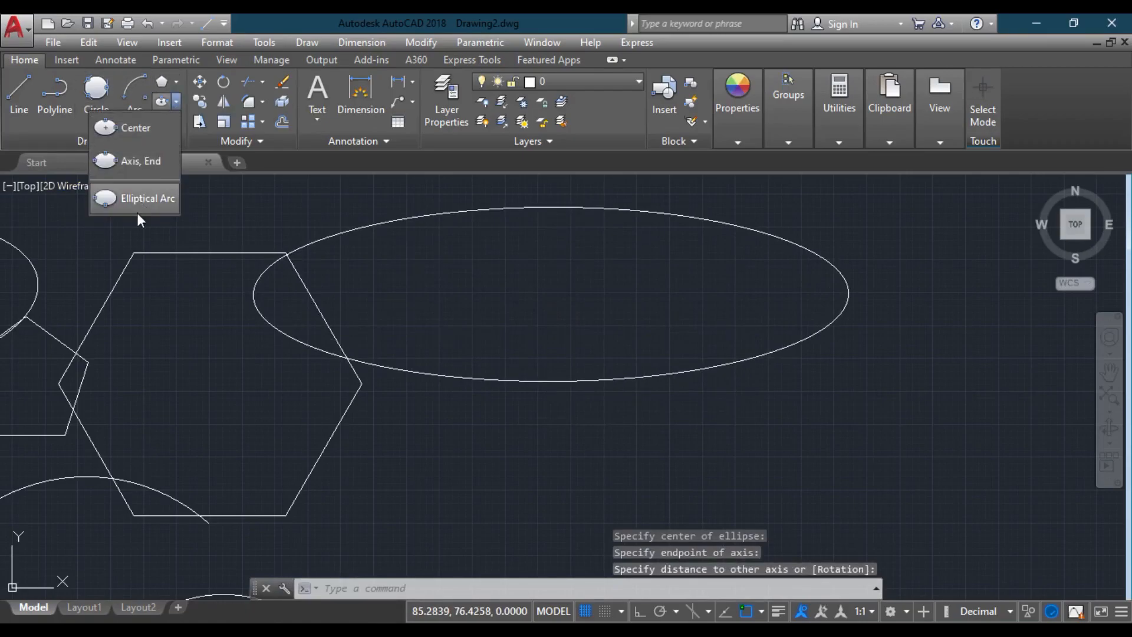
{"action": "left_click", "coordinate": [150, 197]}
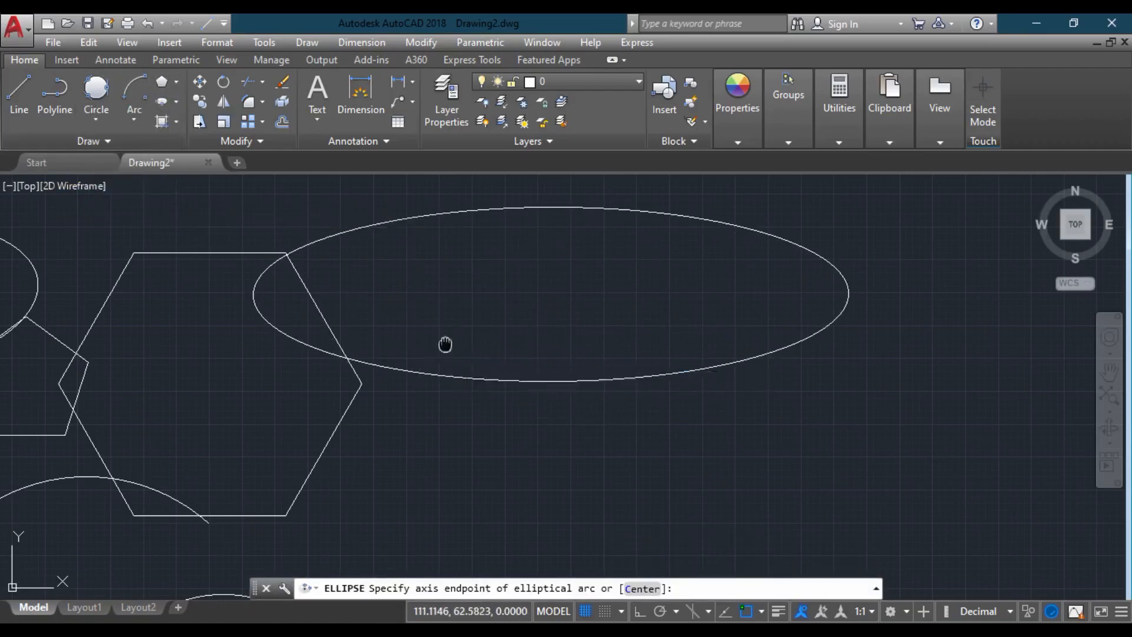
{"action": "middle_click_drag", "start_coordinate": [454, 362], "coordinate": [276, 230]}
{"action": "left_click", "coordinate": [287, 346]}
{"action": "left_click", "coordinate": [359, 300]}
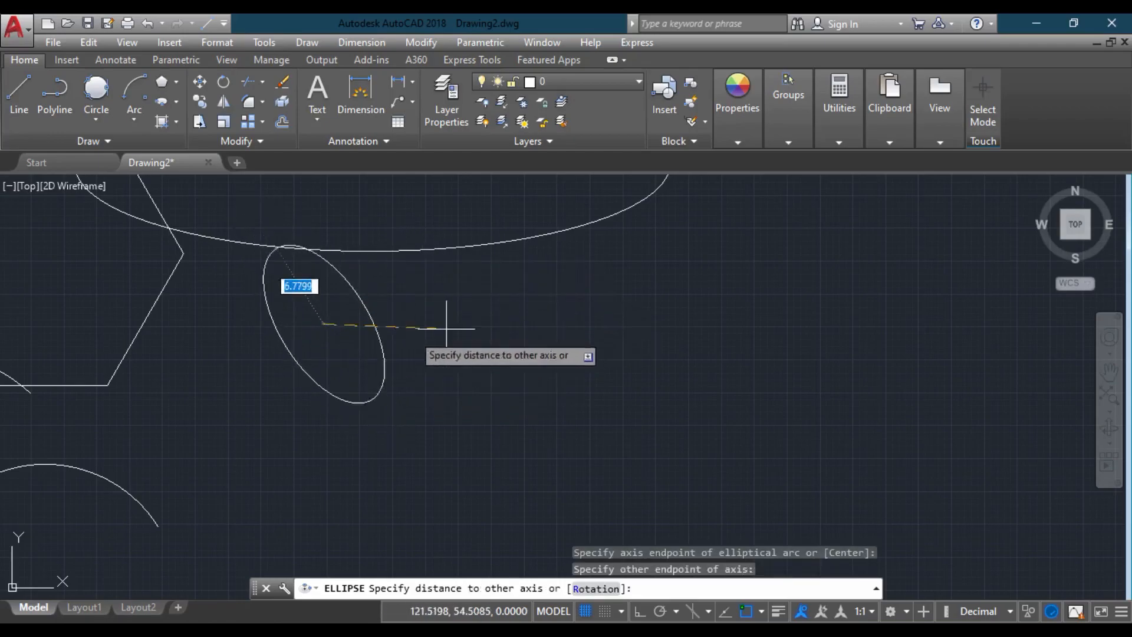
{"action": "left_click", "coordinate": [472, 302]}
{"action": "left_click", "coordinate": [412, 290]}
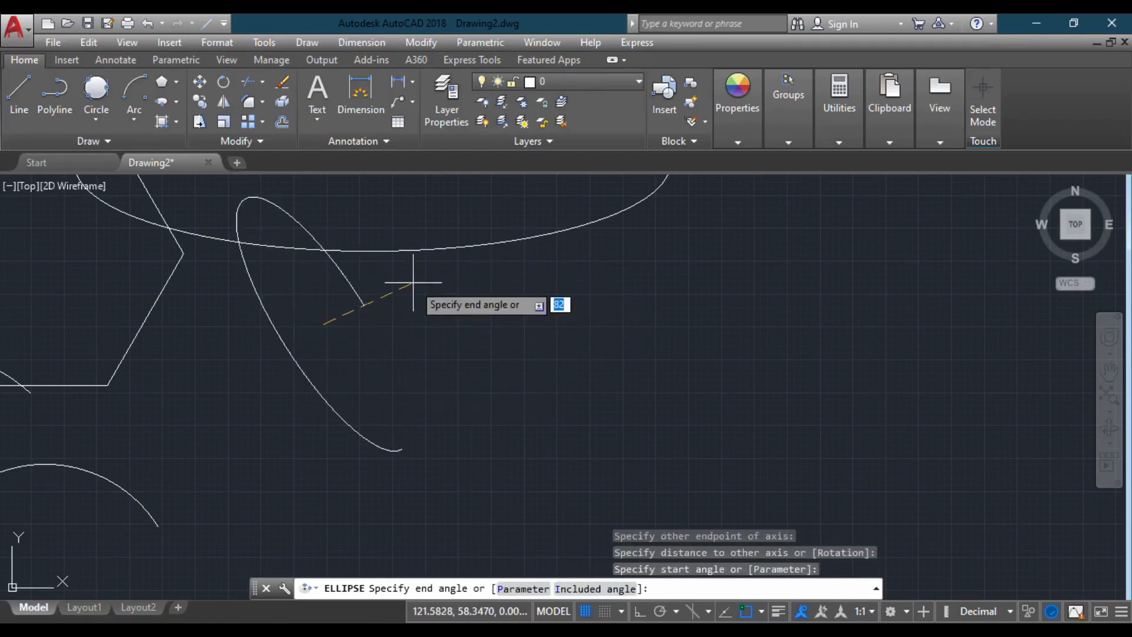
{"action": "left_click", "coordinate": [303, 383]}
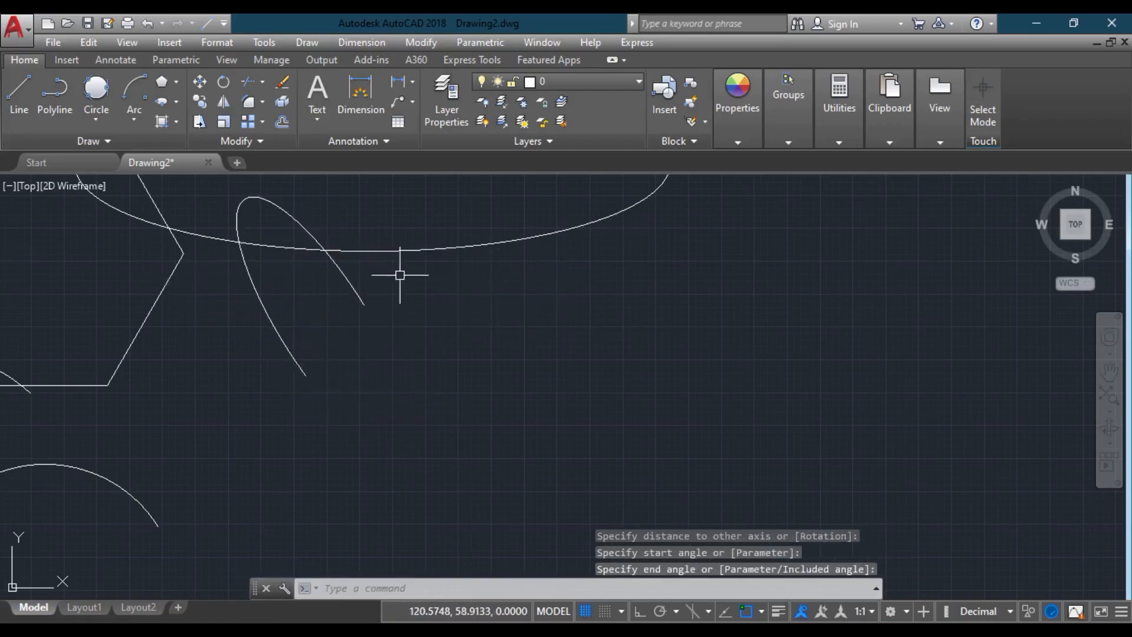
- Draw a second elliptical arc to the right of the first, opening leftward and crossing the wide ellipse's lower-right edge
{"action": "middle_click_drag", "start_coordinate": [399, 275], "coordinate": [244, 331]}
{"action": "left_click", "coordinate": [176, 121]}
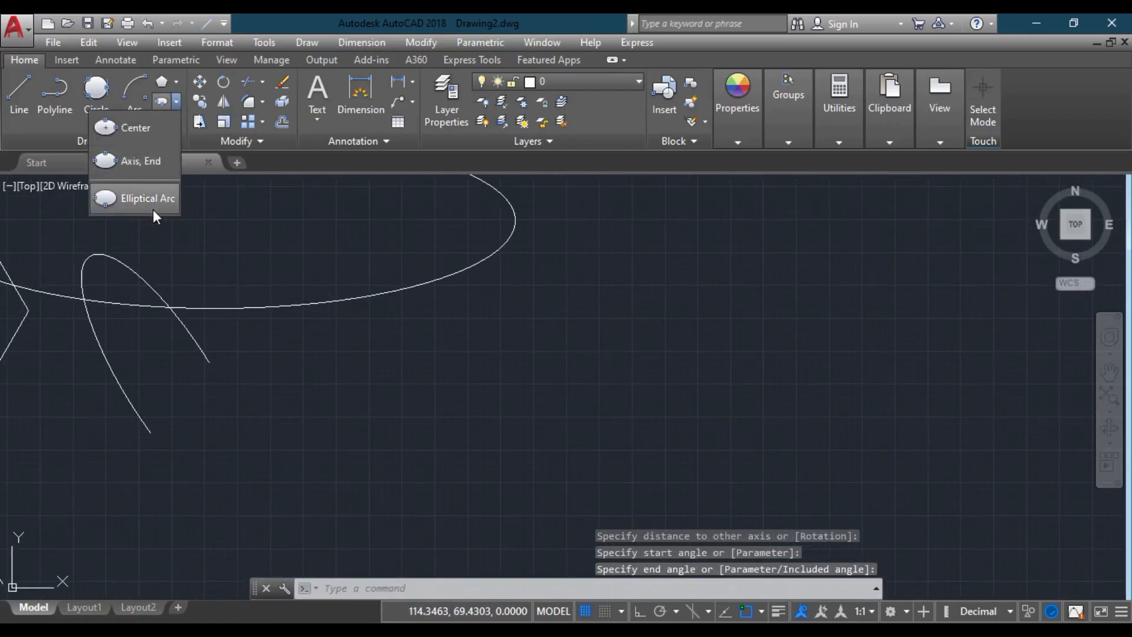
{"action": "left_click", "coordinate": [152, 203]}
{"action": "left_click", "coordinate": [347, 372]}
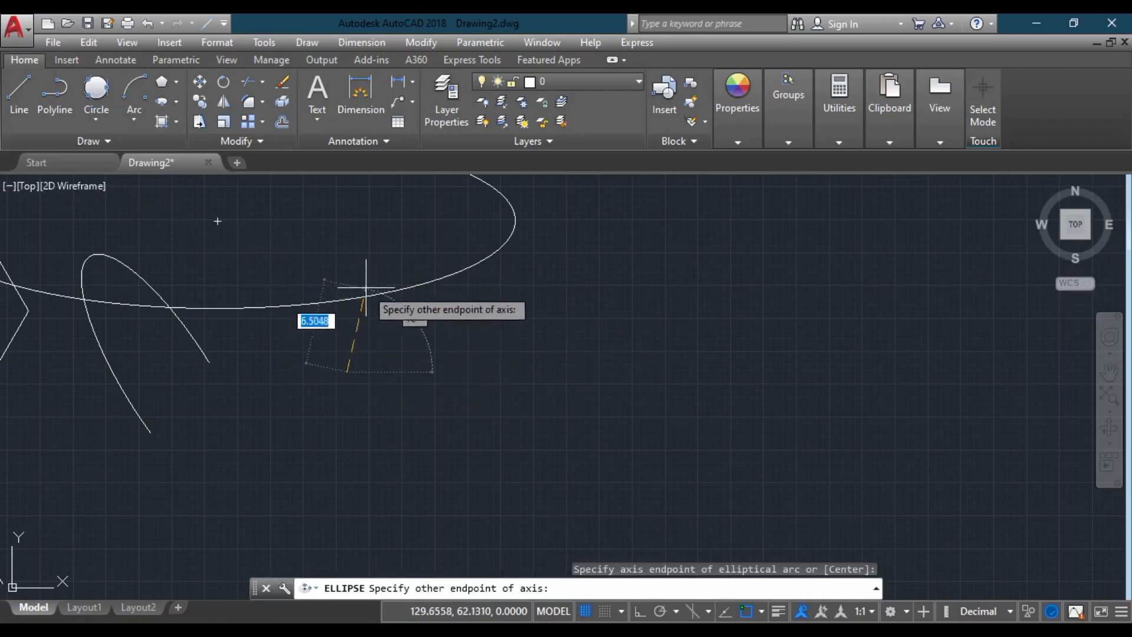
{"action": "left_click", "coordinate": [380, 252]}
{"action": "left_click", "coordinate": [471, 306]}
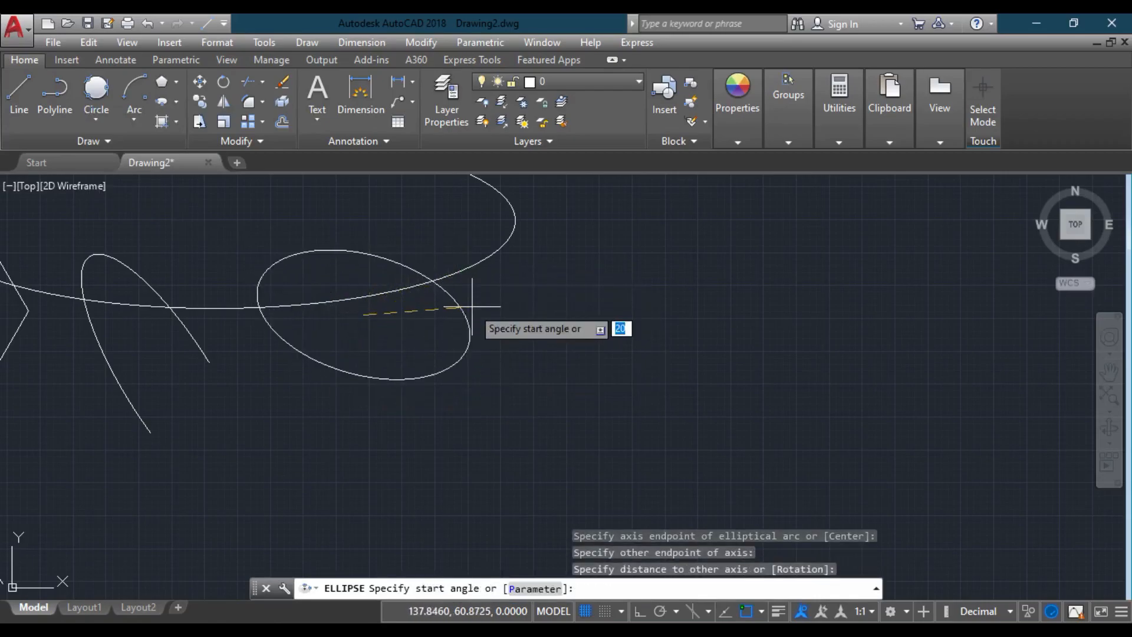
{"action": "left_click", "coordinate": [375, 331]}
{"action": "left_click", "coordinate": [301, 234]}
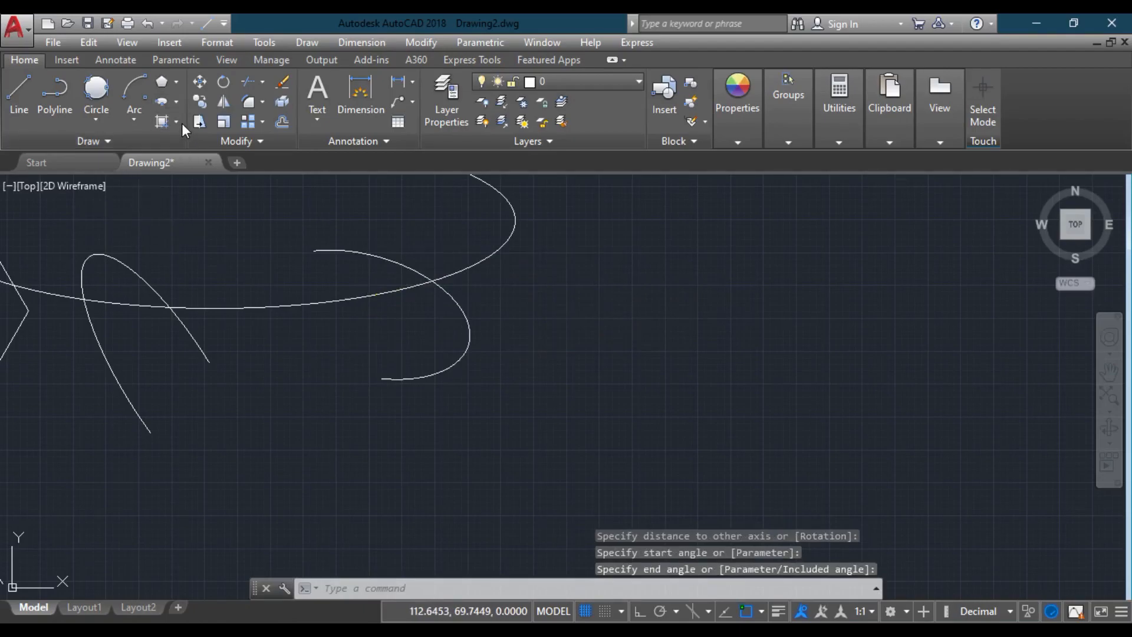
{"action": "key", "text": "Escape"}
{"action": "key", "text": "Escape"}
{"action": "key", "text": "Escape"}
- Draw a wavy fit-point spline through six points in the empty area right of the elliptical arcs, starting near (144.18, 45.41)
{"action": "scroll", "coordinate": [372, 277], "scroll_direction": "down", "scroll_amount": 3}
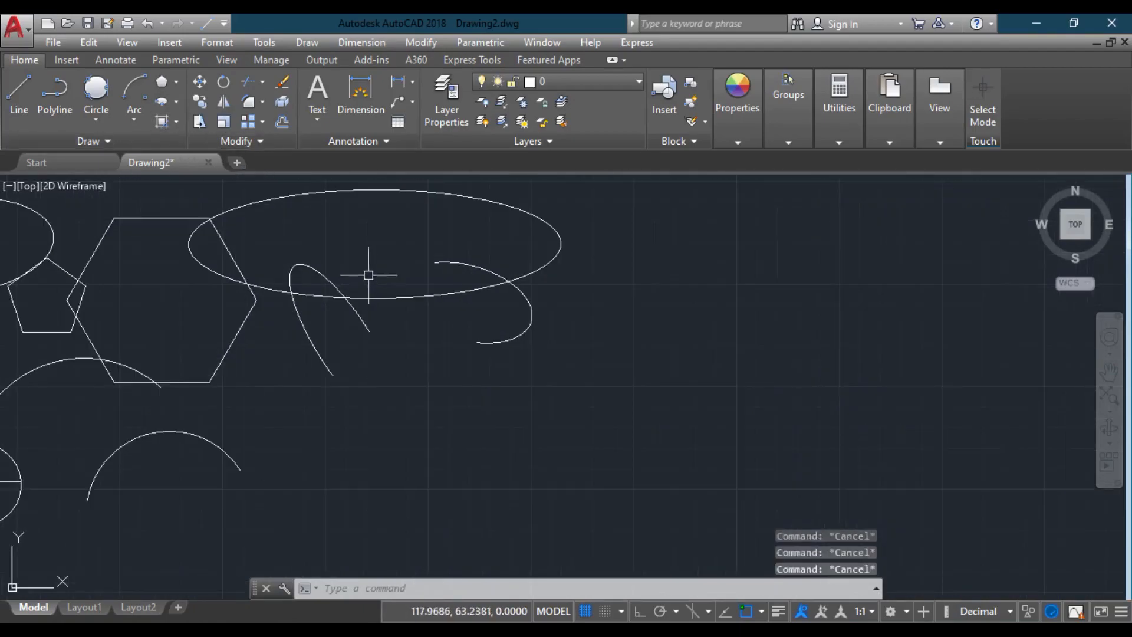
{"action": "left_click", "coordinate": [105, 137]}
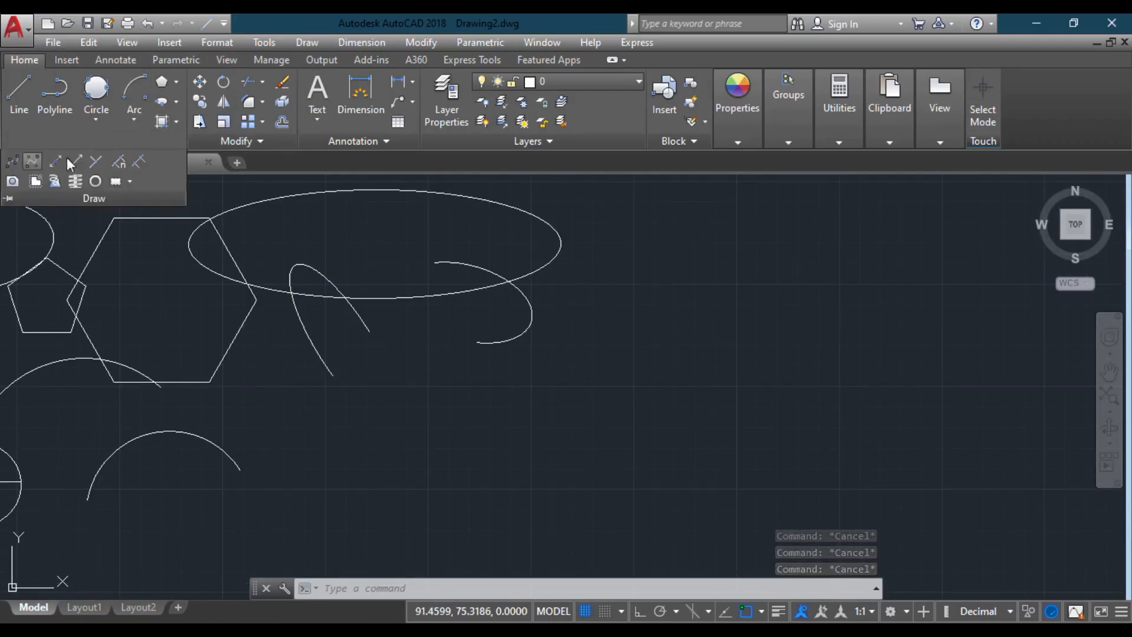
{"action": "left_click", "coordinate": [10, 162]}
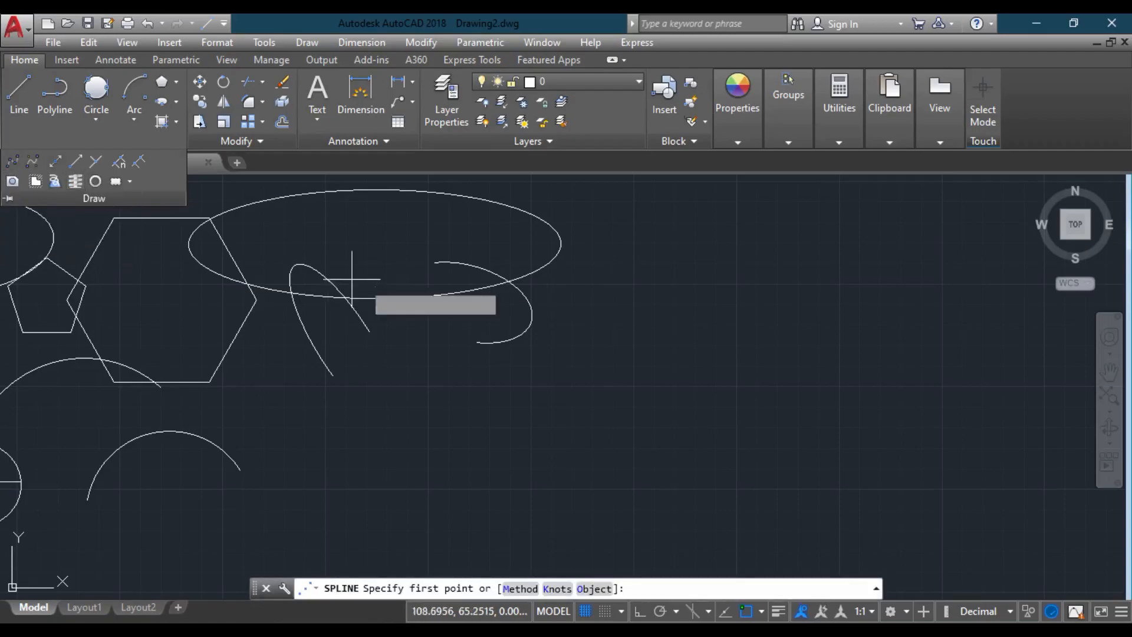
{"action": "middle_click_drag", "start_coordinate": [573, 408], "coordinate": [498, 378]}
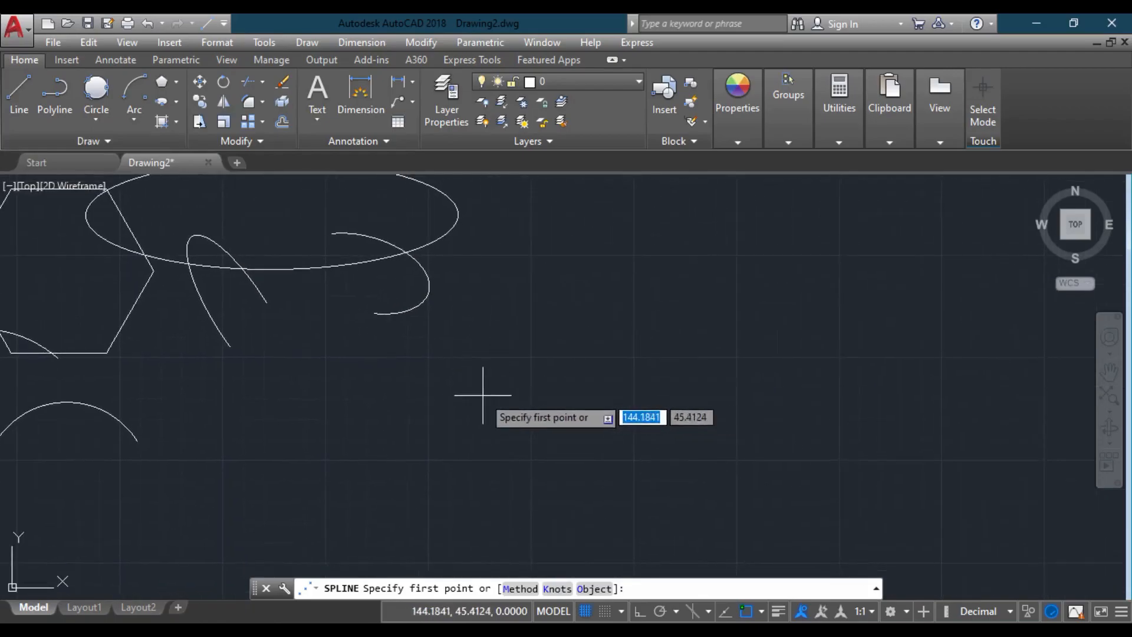
{"action": "left_click", "coordinate": [482, 394]}
{"action": "left_click", "coordinate": [579, 290]}
{"action": "left_click", "coordinate": [701, 393]}
{"action": "left_click", "coordinate": [792, 334]}
{"action": "left_click", "coordinate": [856, 222]}
{"action": "left_click", "coordinate": [932, 302]}
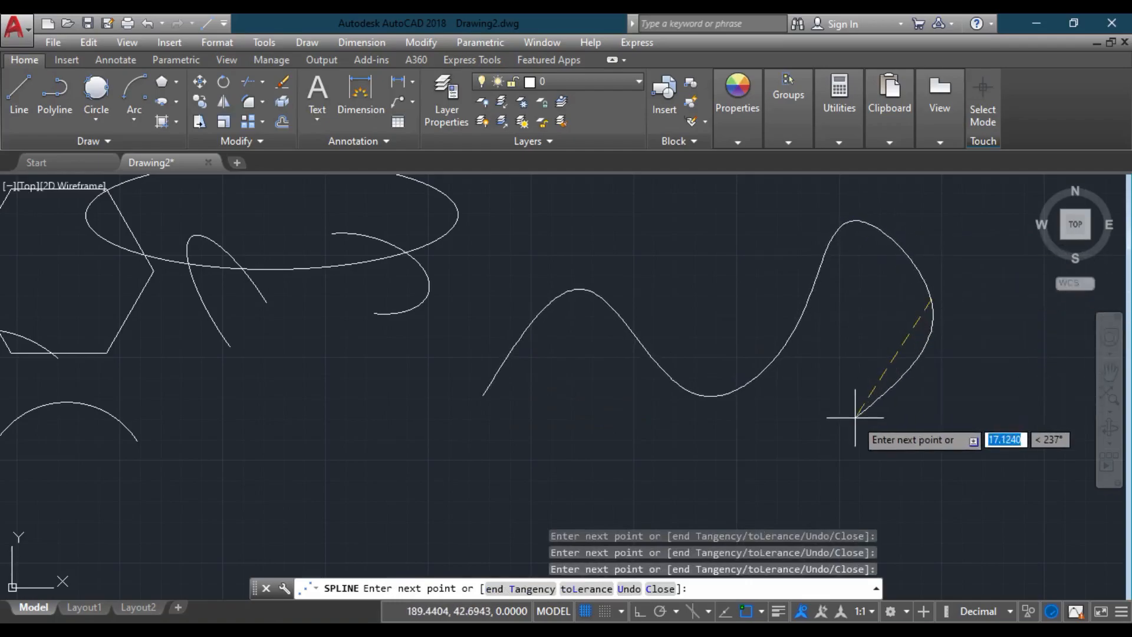
{"action": "key", "text": "Return"}
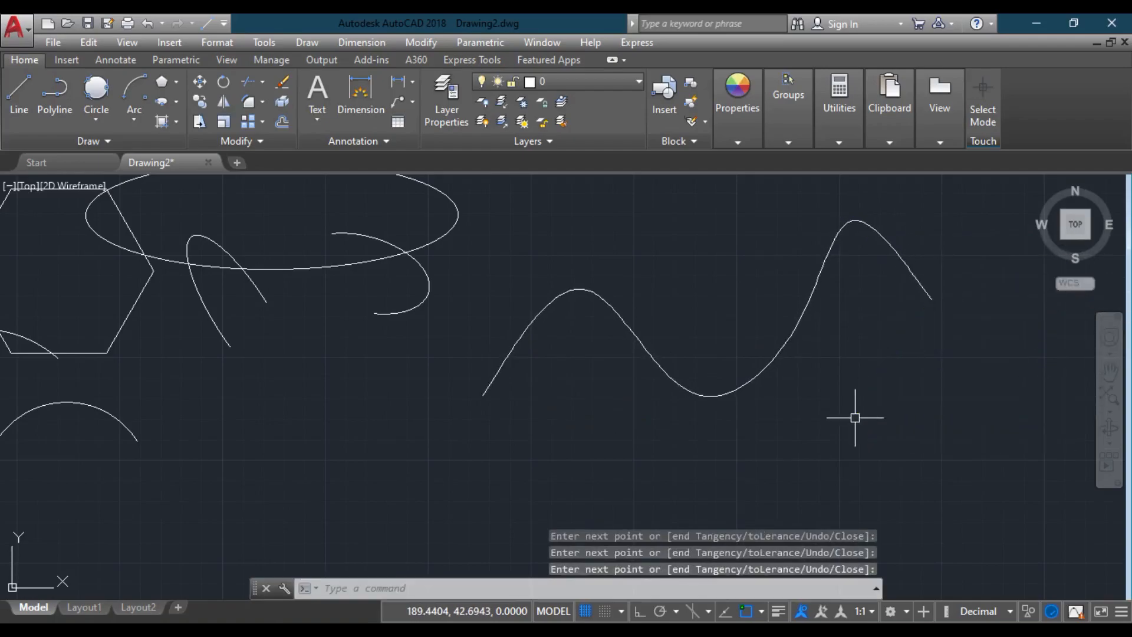
- Reshape the fit-point spline by raising its first crest, lowering its trough, and shifting the following fit point up and to the left
{"action": "left_click", "coordinate": [705, 396]}
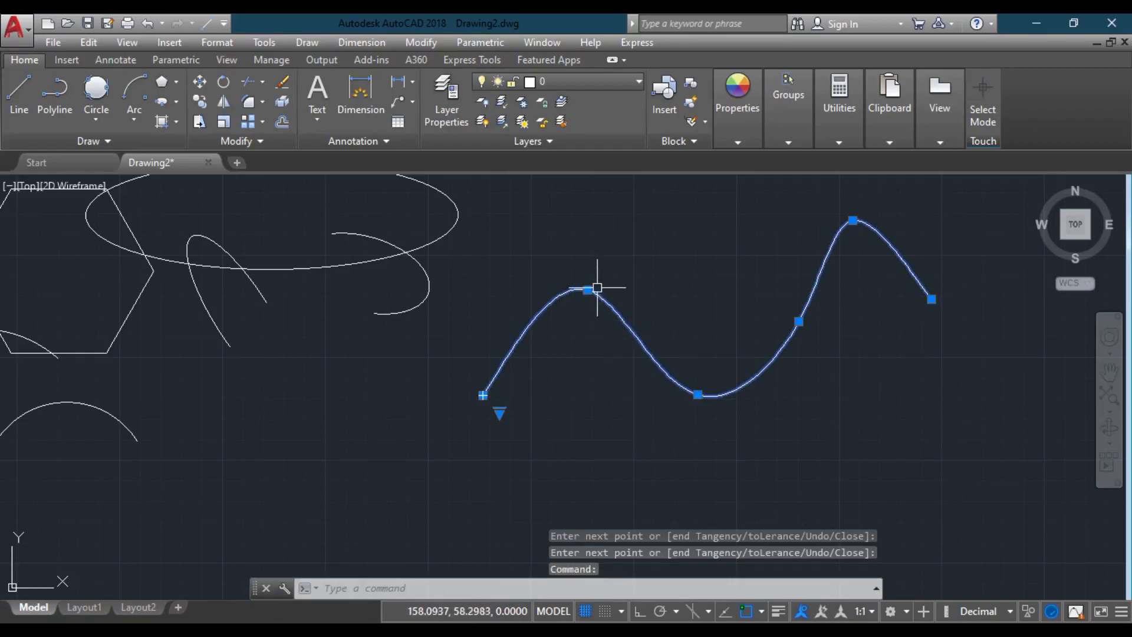
{"action": "scroll", "coordinate": [597, 287], "scroll_direction": "up", "scroll_amount": 3}
{"action": "scroll", "coordinate": [579, 288], "scroll_direction": "down", "scroll_amount": 3}
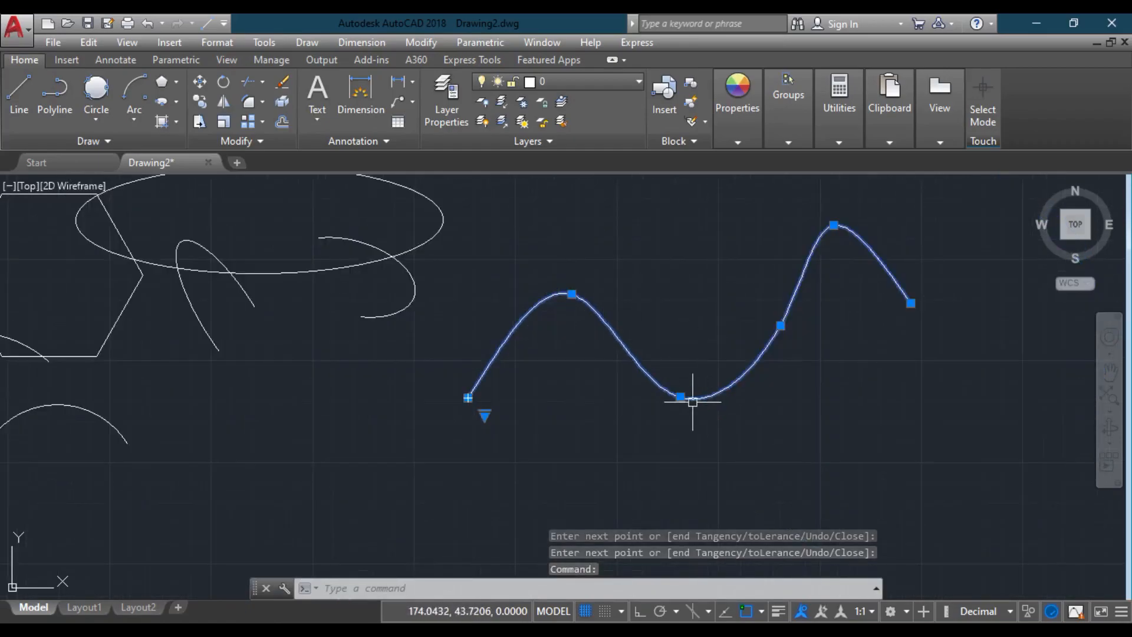
{"action": "left_click", "coordinate": [571, 294]}
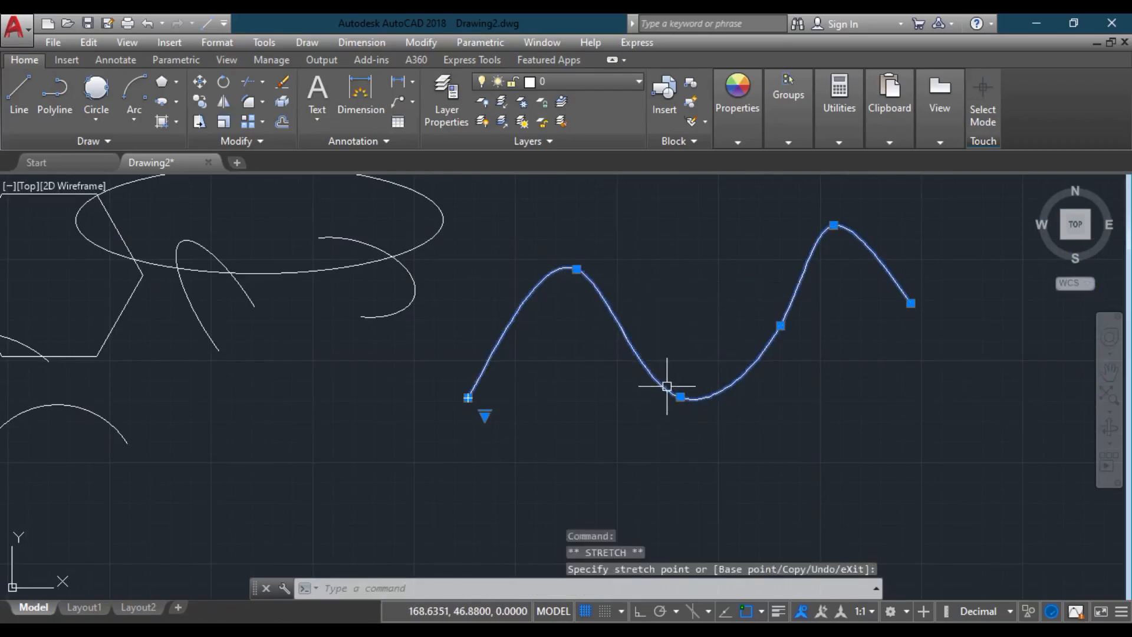
{"action": "left_click", "coordinate": [666, 434]}
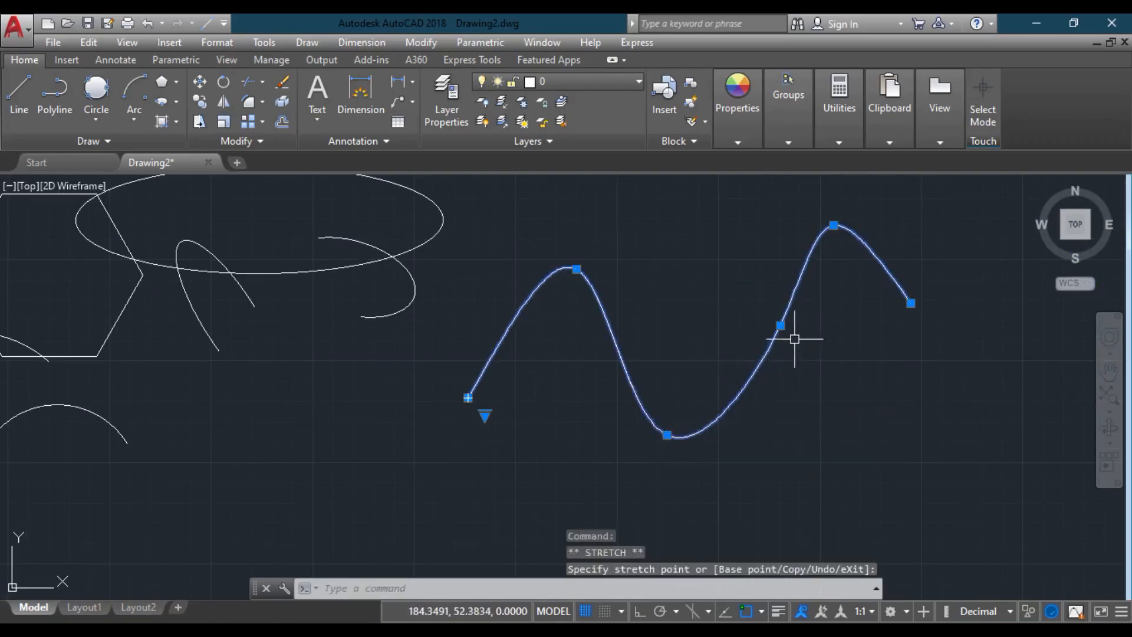
{"action": "left_click", "coordinate": [780, 325]}
{"action": "left_click", "coordinate": [719, 301]}
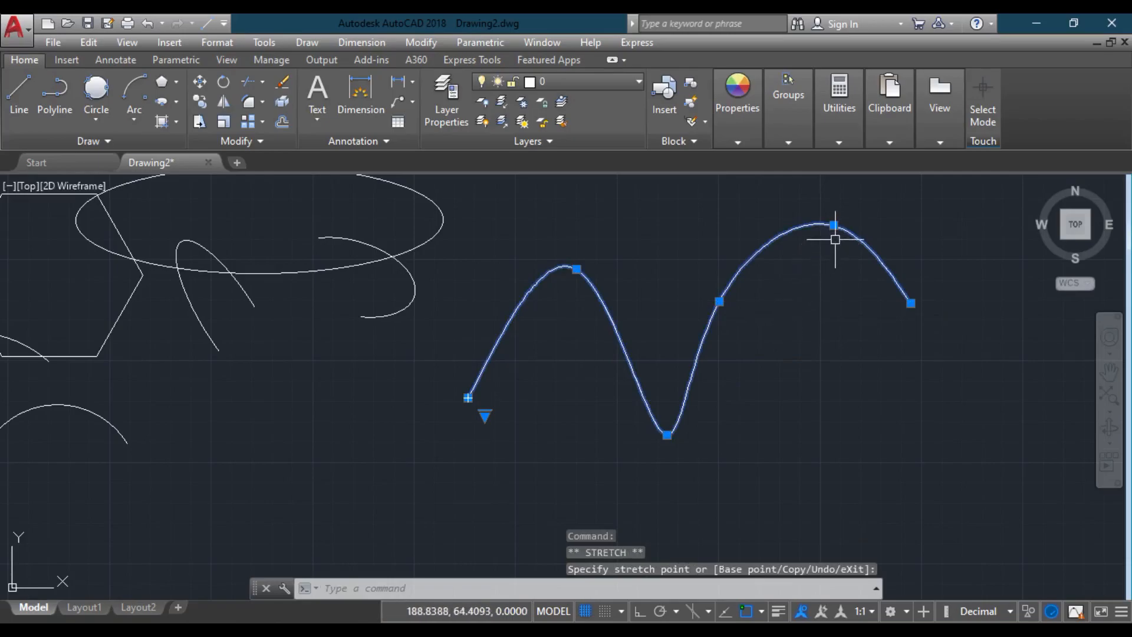
{"action": "key", "text": "Escape"}
{"action": "key", "text": "Escape"}
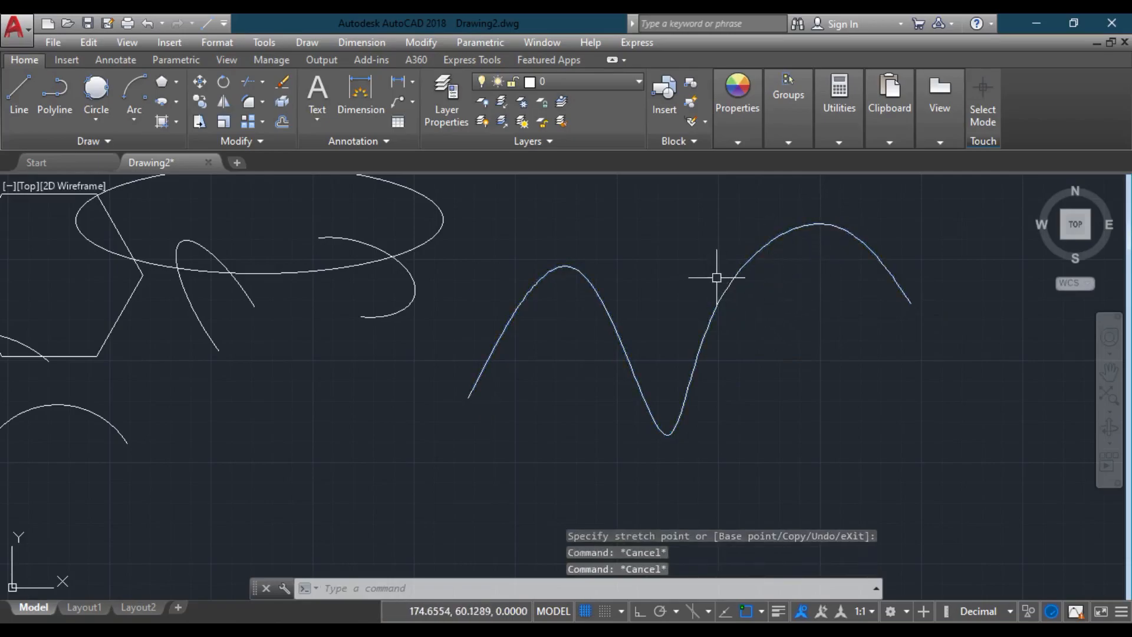
- Examine the fit points along the reshaped spline
{"action": "scroll", "coordinate": [725, 274], "scroll_direction": "up", "scroll_amount": 2}
{"action": "left_click", "coordinate": [741, 280]}
{"action": "left_click", "coordinate": [686, 293]}
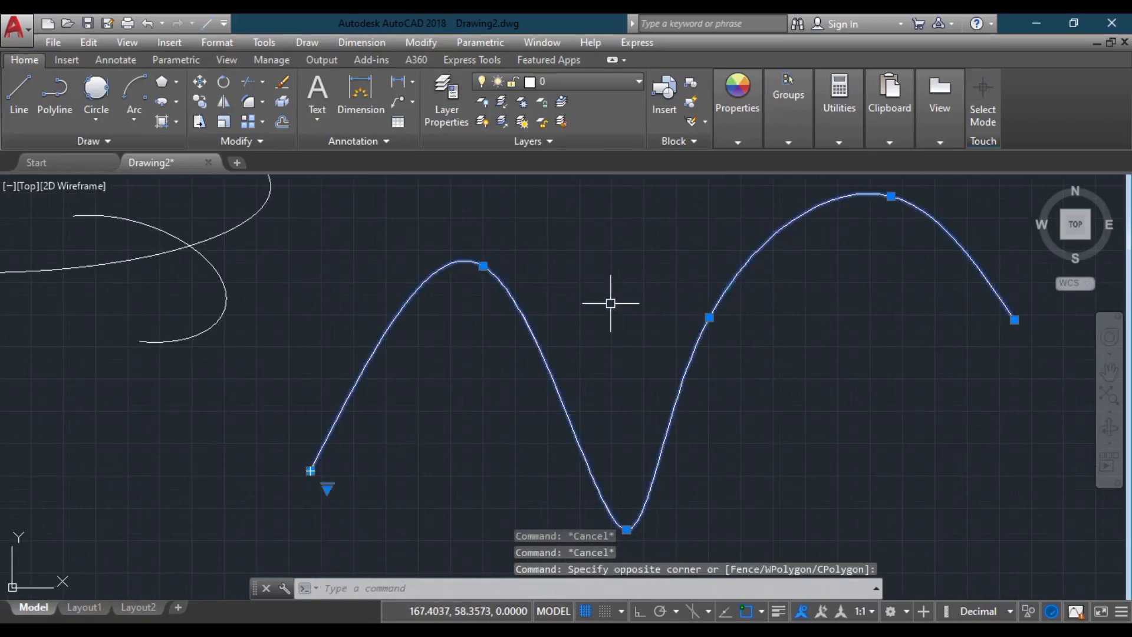
{"action": "key", "text": "Escape"}
- Draw a long control-vertex spline with seven alternating vertices above the fit-point spline, ending in a downward bend on the right
{"action": "left_click", "coordinate": [86, 141]}
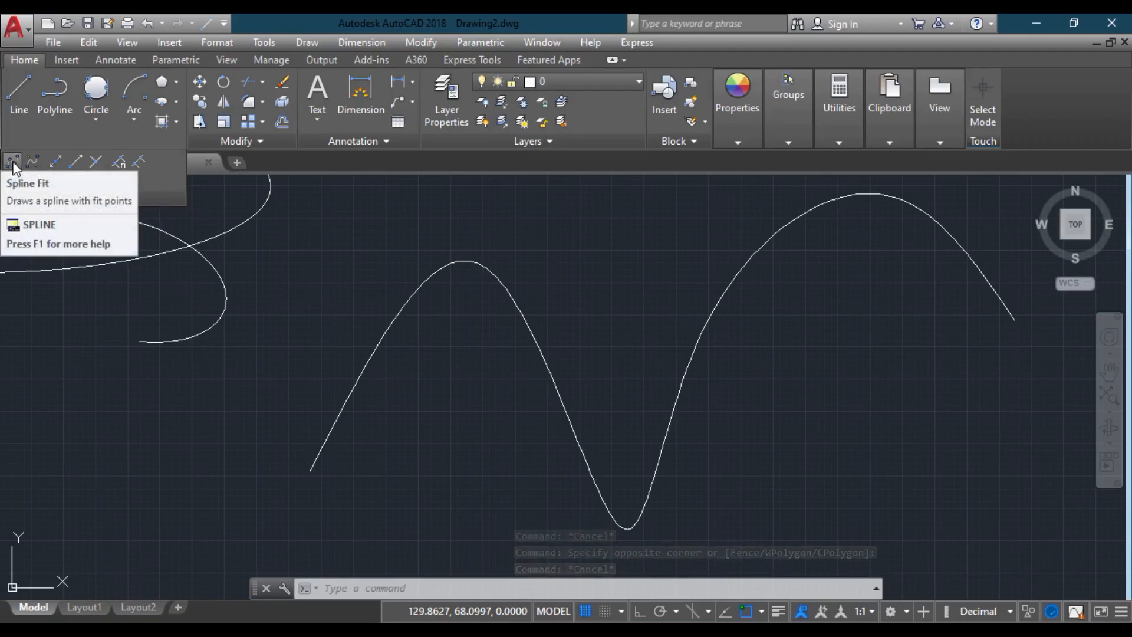
{"action": "left_click", "coordinate": [30, 161]}
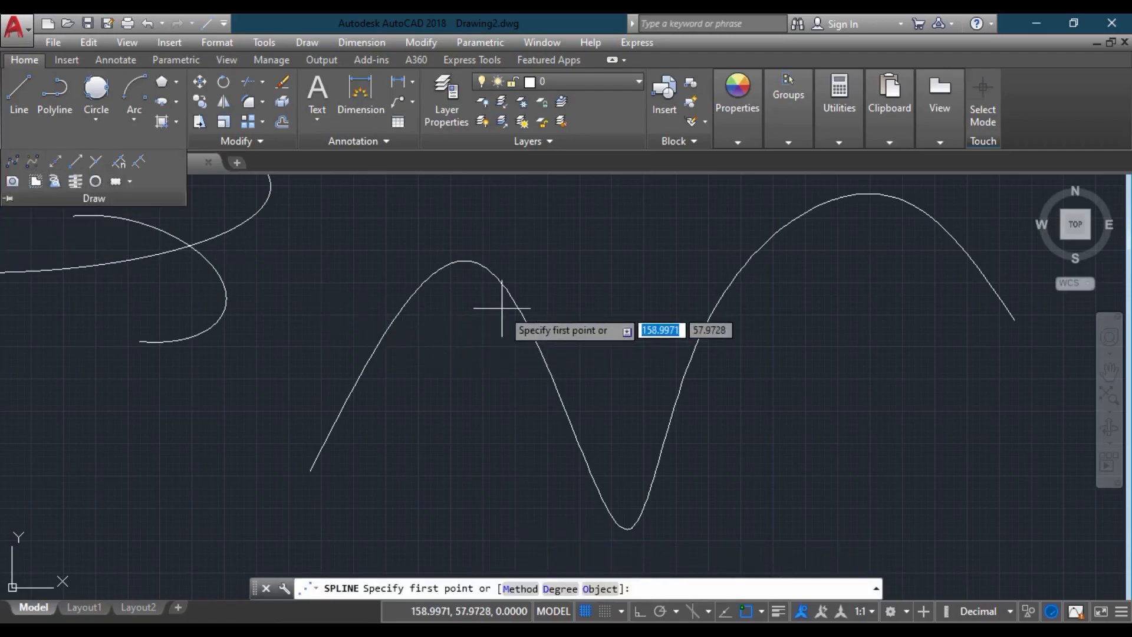
{"action": "scroll", "coordinate": [518, 298], "scroll_direction": "down", "scroll_amount": 3}
{"action": "middle_click_drag", "start_coordinate": [518, 297], "coordinate": [384, 374]}
{"action": "left_click", "coordinate": [320, 298]}
{"action": "left_click", "coordinate": [380, 229]}
{"action": "left_click", "coordinate": [453, 274]}
{"action": "left_click", "coordinate": [540, 210]}
{"action": "left_click", "coordinate": [649, 264]}
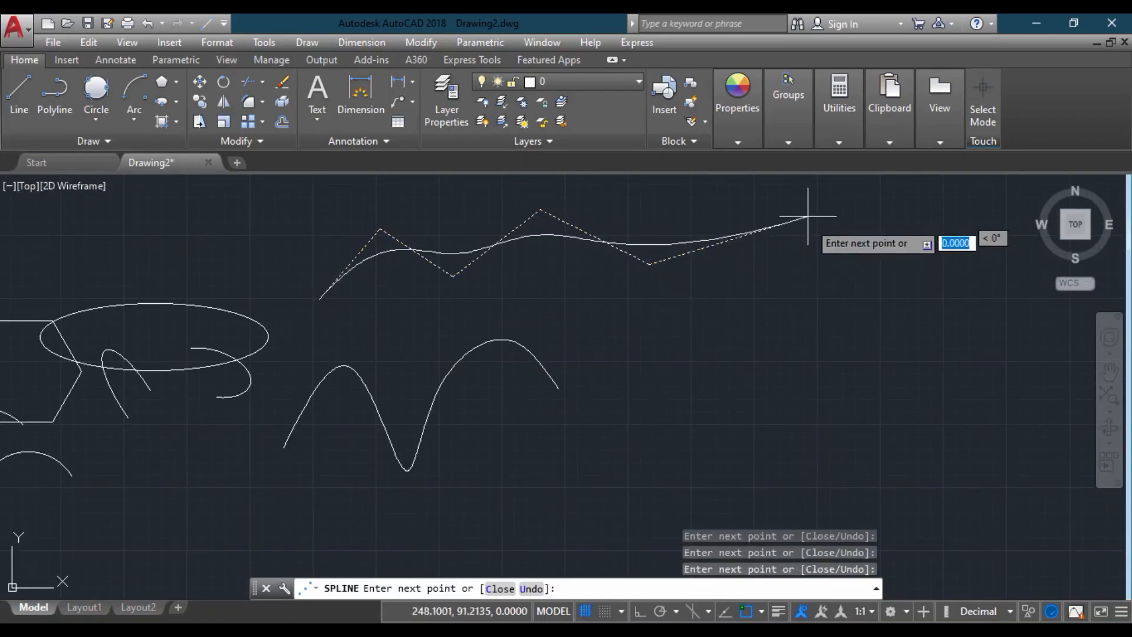
{"action": "left_click", "coordinate": [807, 217]}
{"action": "left_click", "coordinate": [808, 317]}
{"action": "key", "text": "Return"}
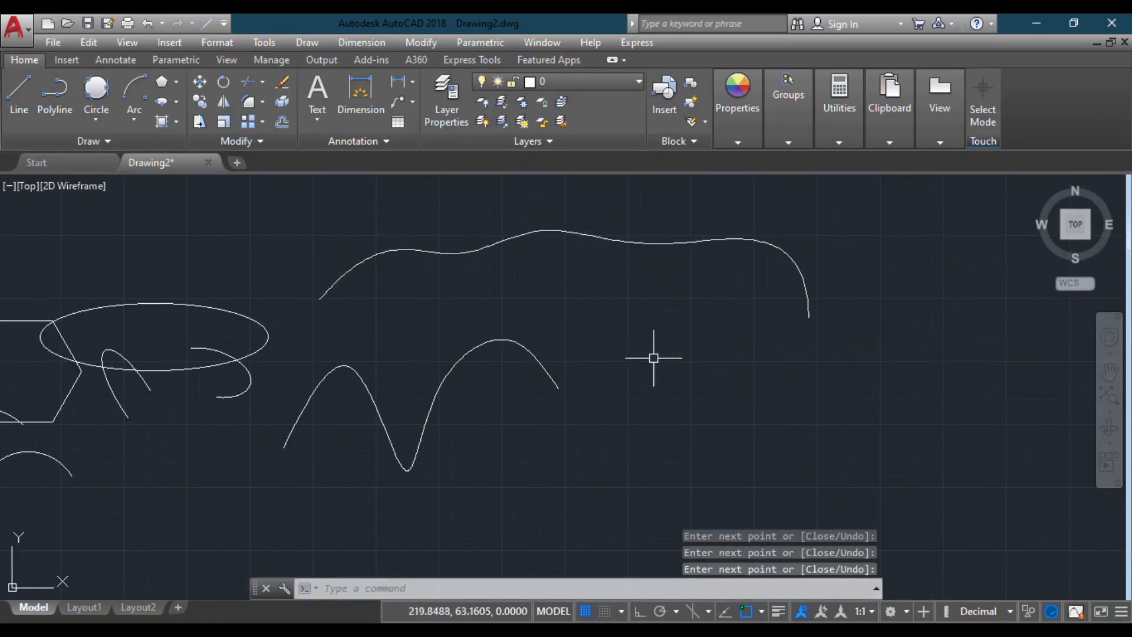
- Compare the control vertices of the upper spline with the fit points of the lower spline
{"action": "left_click", "coordinate": [578, 235]}
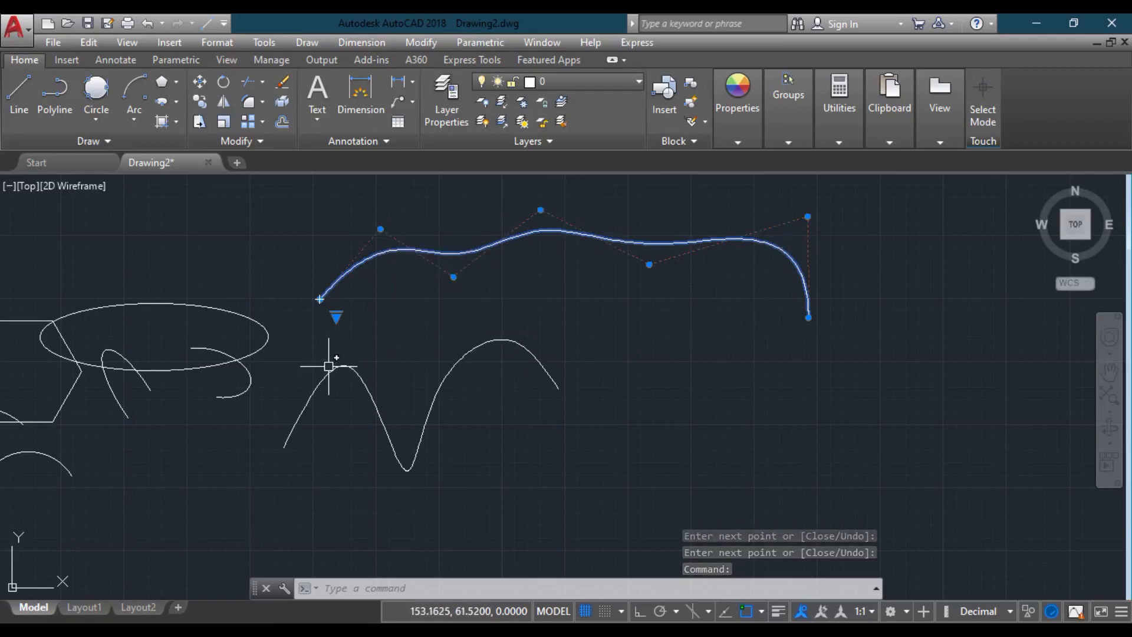
{"action": "left_click", "coordinate": [374, 369]}
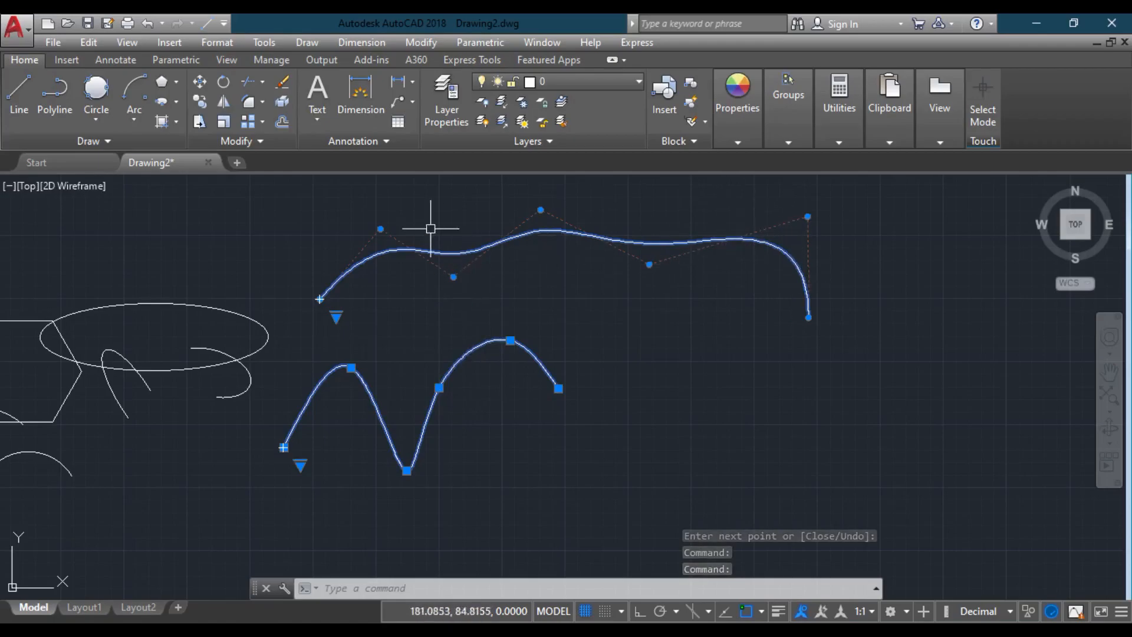
{"action": "key", "text": "Escape"}
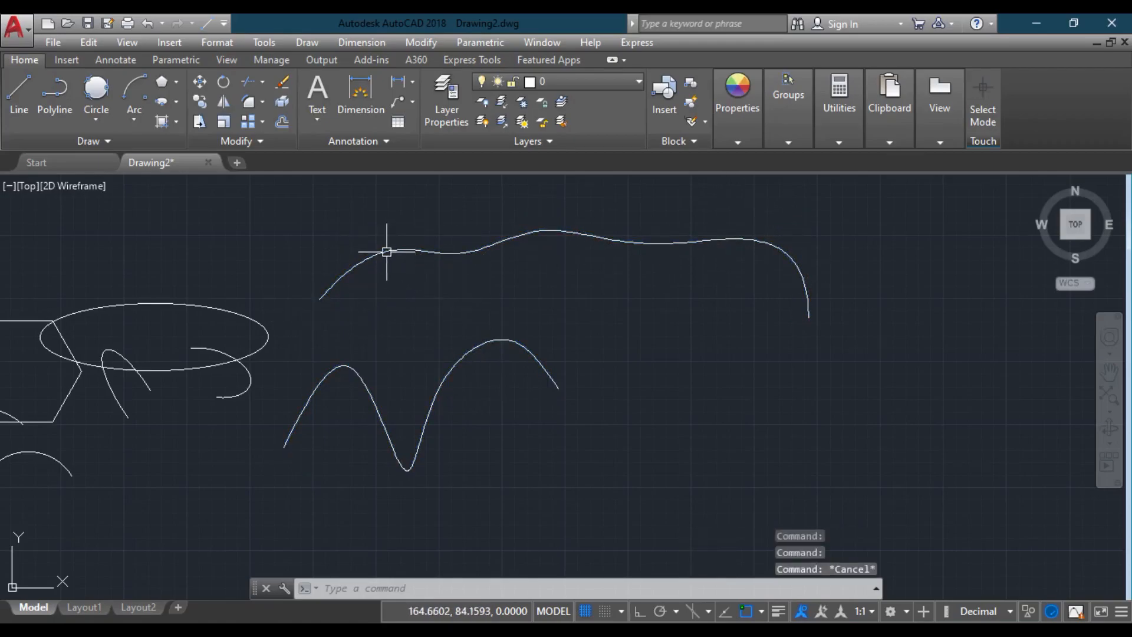
{"action": "left_click", "coordinate": [373, 260]}
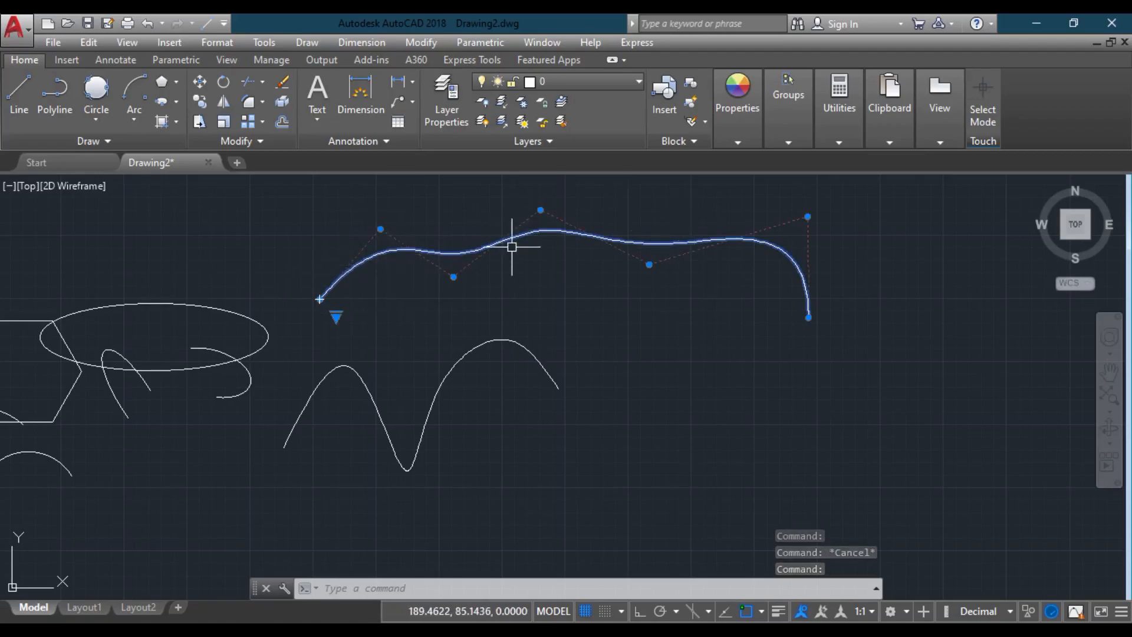
{"action": "key", "text": "Escape"}
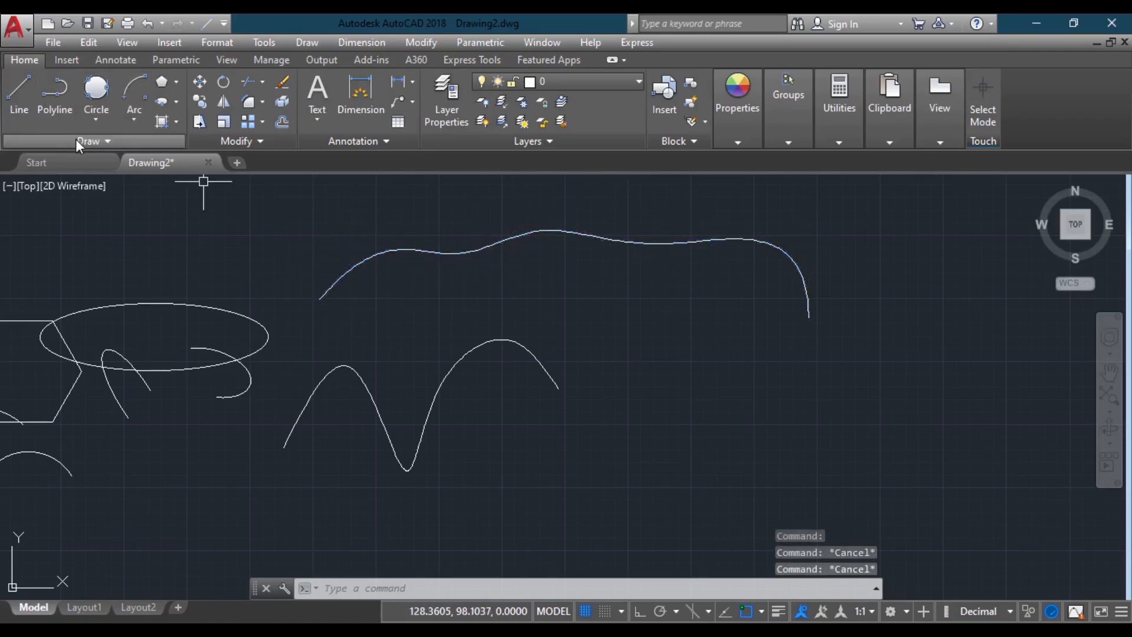
- Draw a nearly horizontal construction line from just below the upper spline's starting end, passing across the whole drawing
{"action": "left_click", "coordinate": [76, 141]}
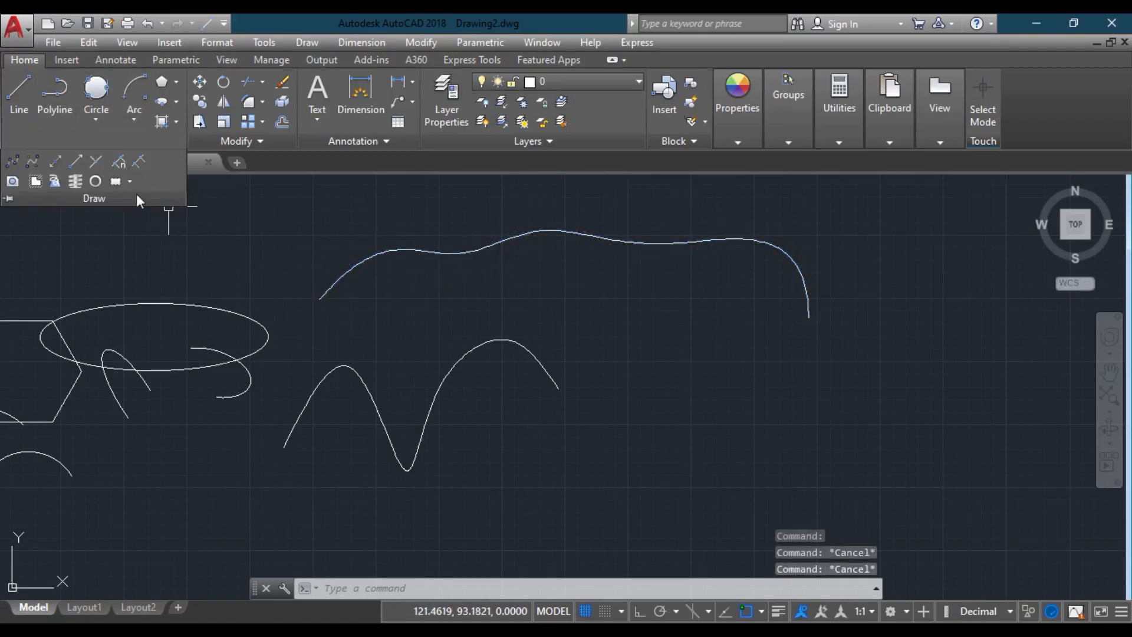
{"action": "left_click", "coordinate": [61, 161]}
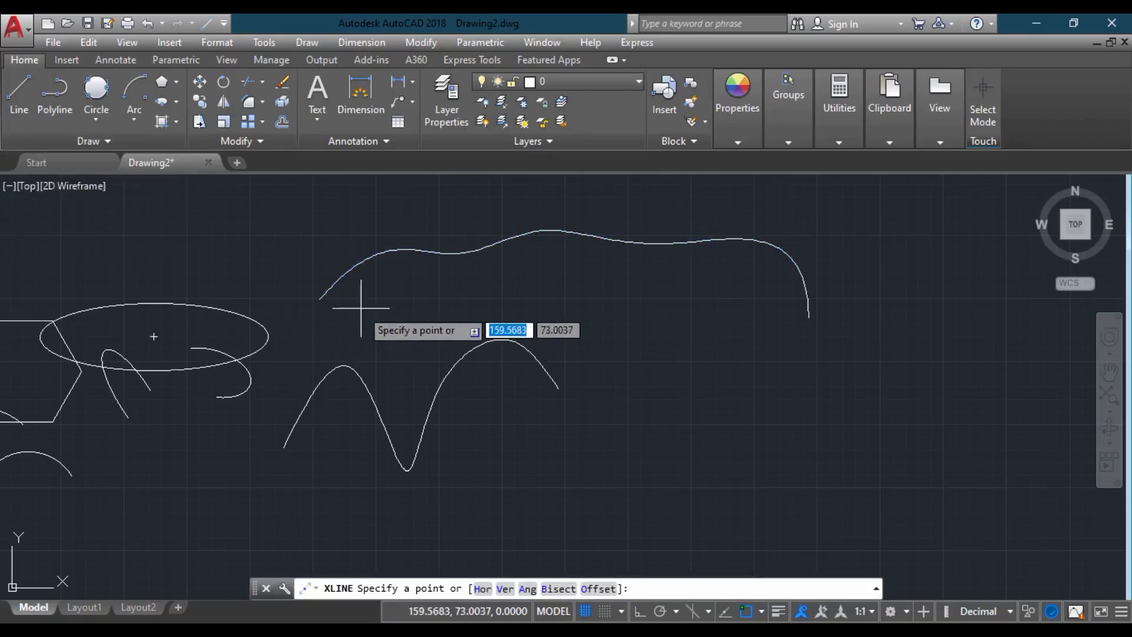
{"action": "left_click", "coordinate": [316, 304]}
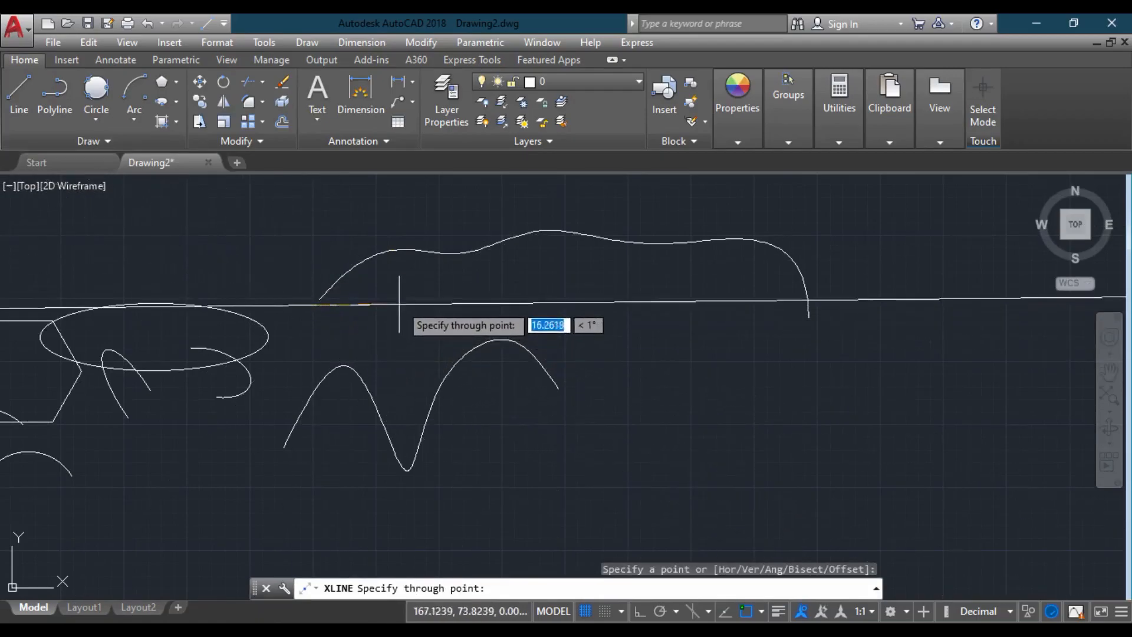
{"action": "left_click", "coordinate": [403, 306]}
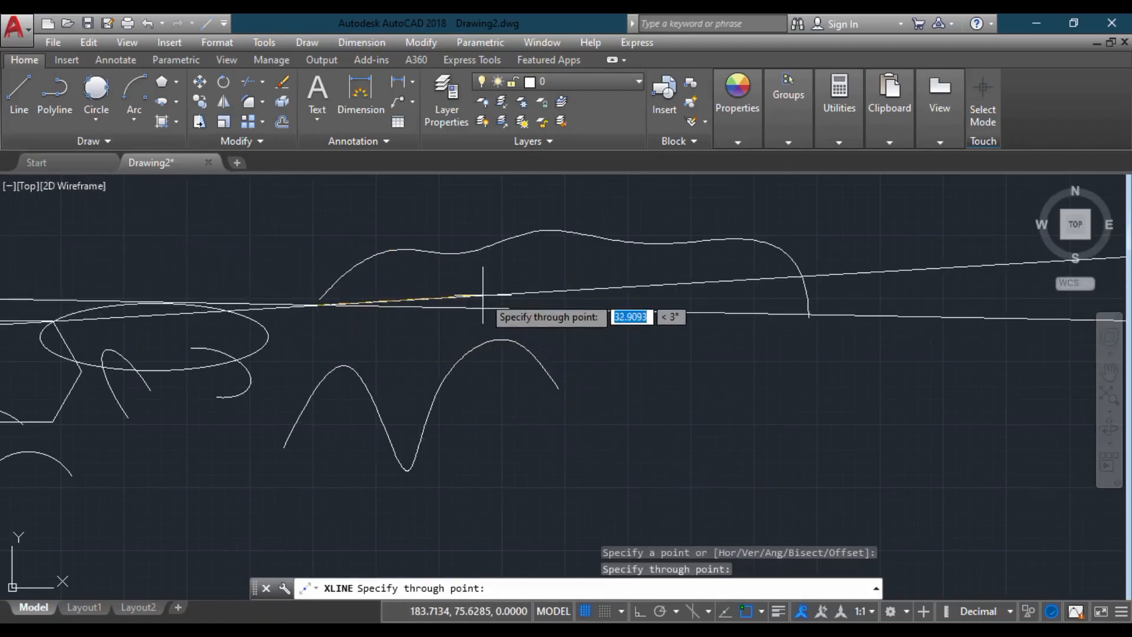
{"action": "key", "text": "Escape"}
{"action": "scroll", "coordinate": [340, 318], "scroll_direction": "down", "scroll_amount": 2}
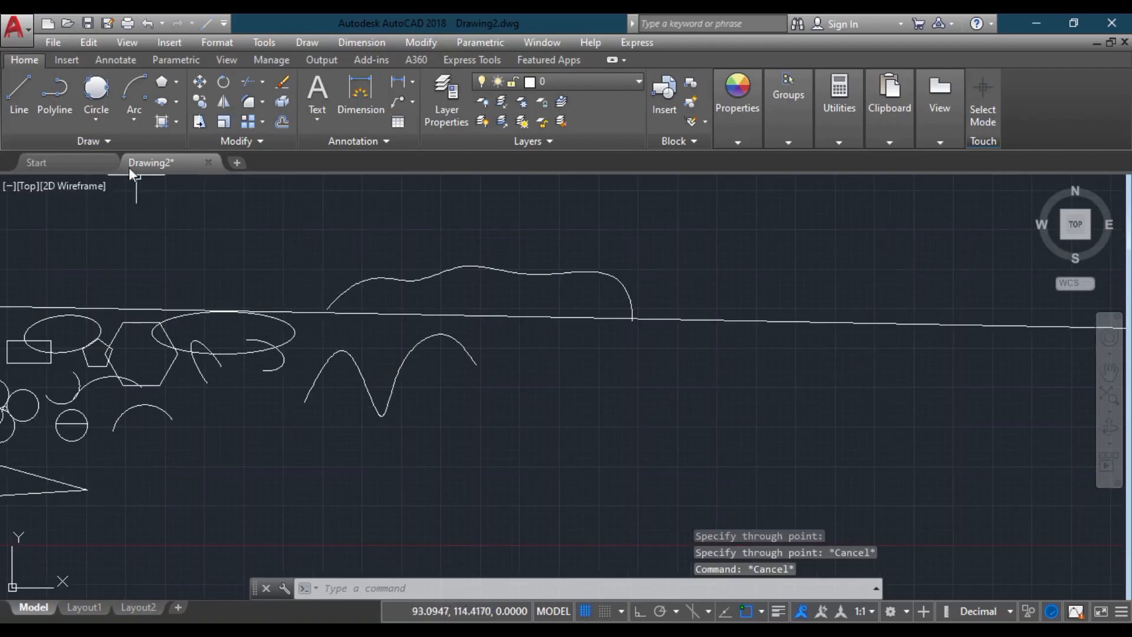
- Erase all the practice shapes with one window selection, leaving only the construction line
{"action": "scroll", "coordinate": [181, 248], "scroll_direction": "down", "scroll_amount": 6}
{"action": "middle_click_drag", "start_coordinate": [215, 290], "coordinate": [518, 282]}
{"action": "left_click", "coordinate": [332, 368]}
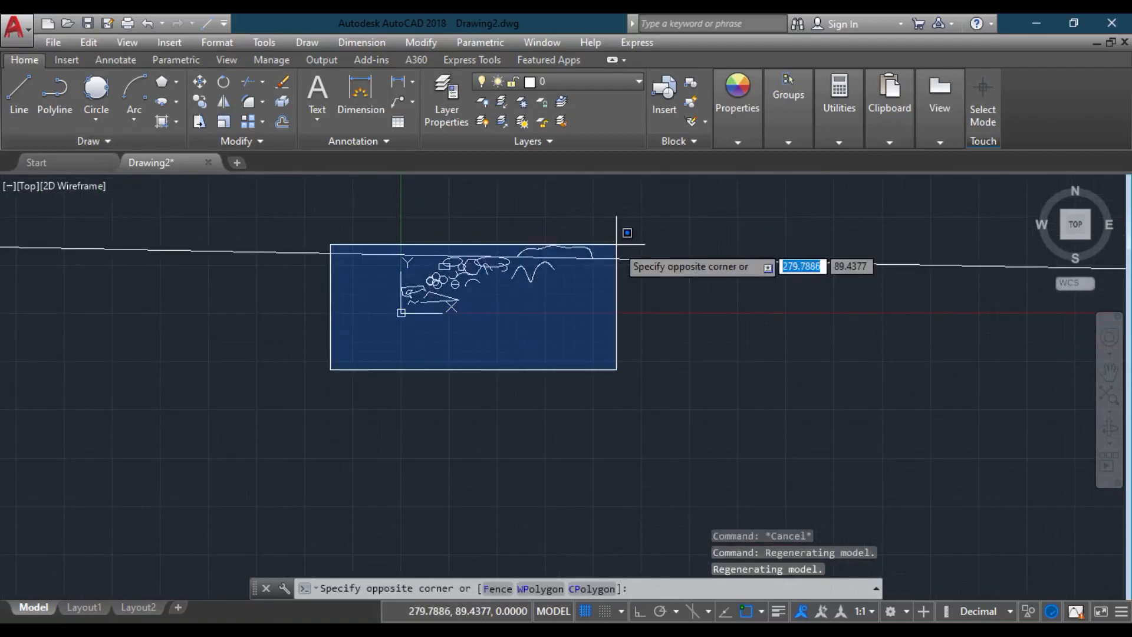
{"action": "left_click", "coordinate": [614, 245]}
{"action": "key", "text": "Delete"}
- Draw seven rays fanning out in different directions from one common start point above the construction line
{"action": "scroll", "coordinate": [476, 307], "scroll_direction": "up", "scroll_amount": 4}
{"action": "mouse_move", "coordinate": [466, 222]}
{"action": "middle_mouse_down"}
{"action": "mouse_move", "coordinate": [310, 401]}
{"action": "mouse_move", "coordinate": [240, 417]}
{"action": "middle_mouse_up"}
{"action": "scroll", "coordinate": [522, 313], "scroll_direction": "up", "scroll_amount": 4}
{"action": "left_click", "coordinate": [104, 137]}
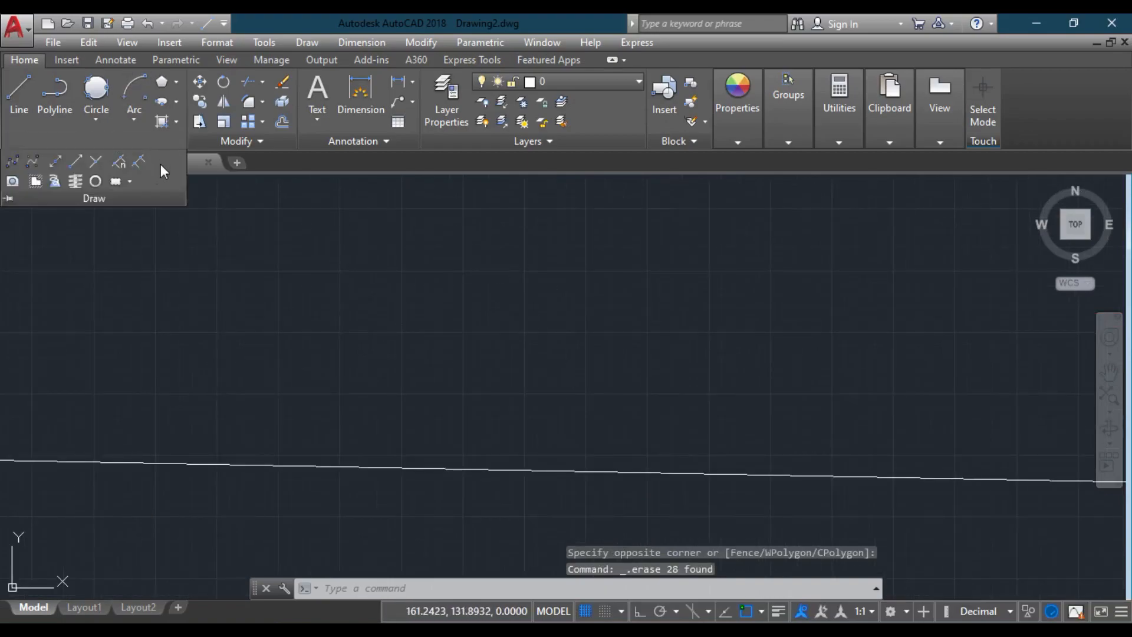
{"action": "left_click", "coordinate": [76, 163]}
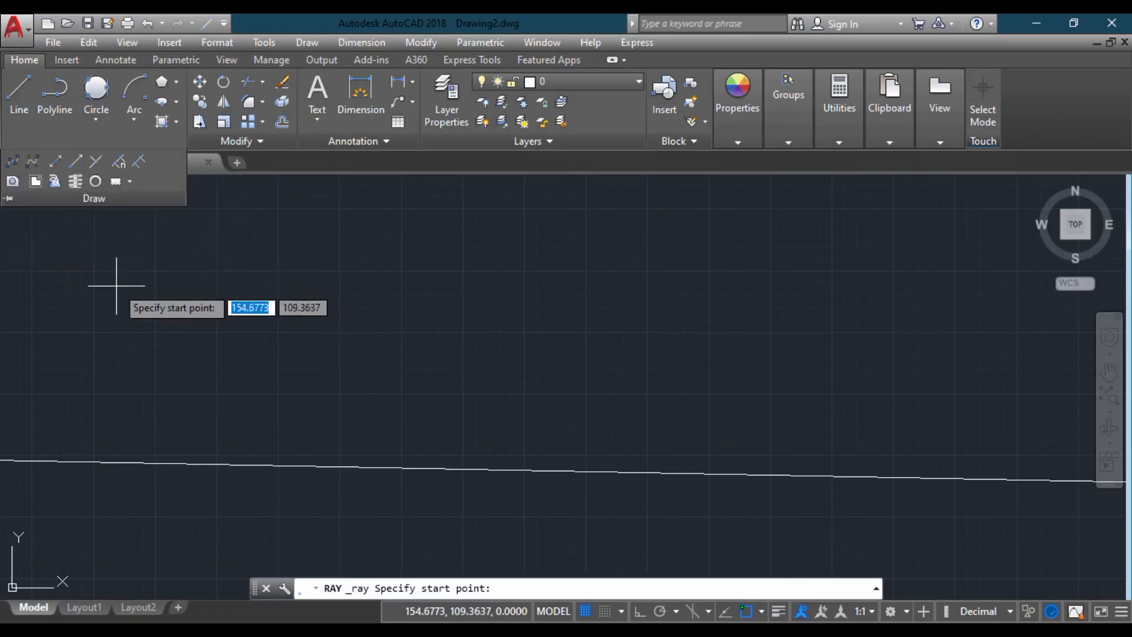
{"action": "left_click", "coordinate": [120, 301]}
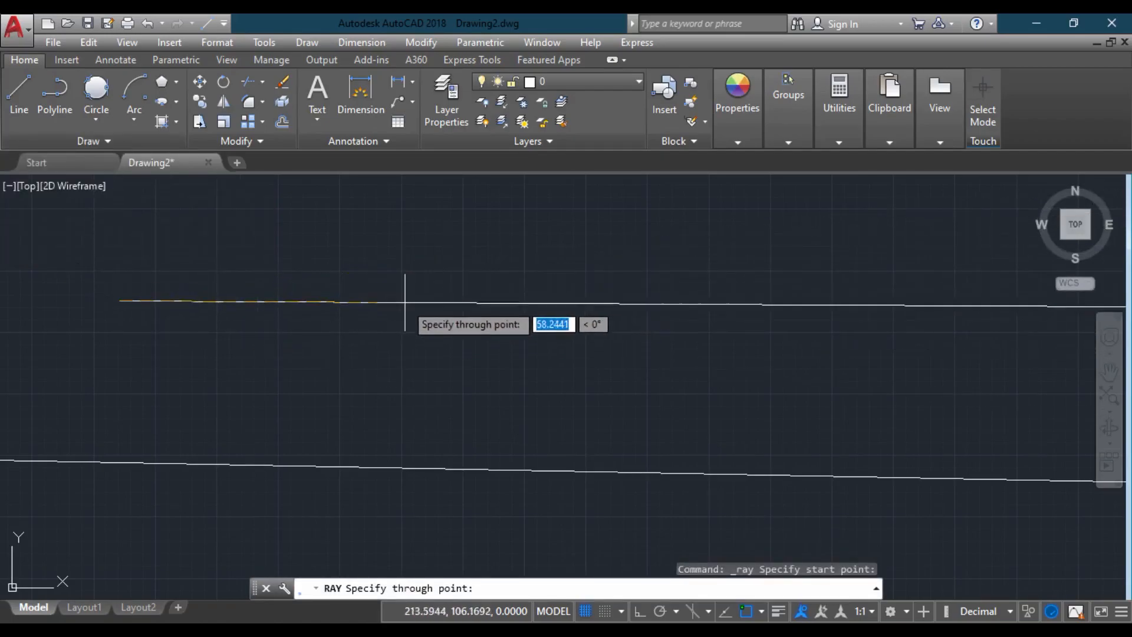
{"action": "left_click", "coordinate": [407, 303]}
{"action": "left_click", "coordinate": [342, 353]}
{"action": "left_click", "coordinate": [256, 405]}
{"action": "left_click", "coordinate": [215, 401]}
{"action": "left_click", "coordinate": [129, 267]}
{"action": "left_click", "coordinate": [216, 267]}
{"action": "left_click", "coordinate": [262, 311]}
{"action": "key", "text": "Escape"}
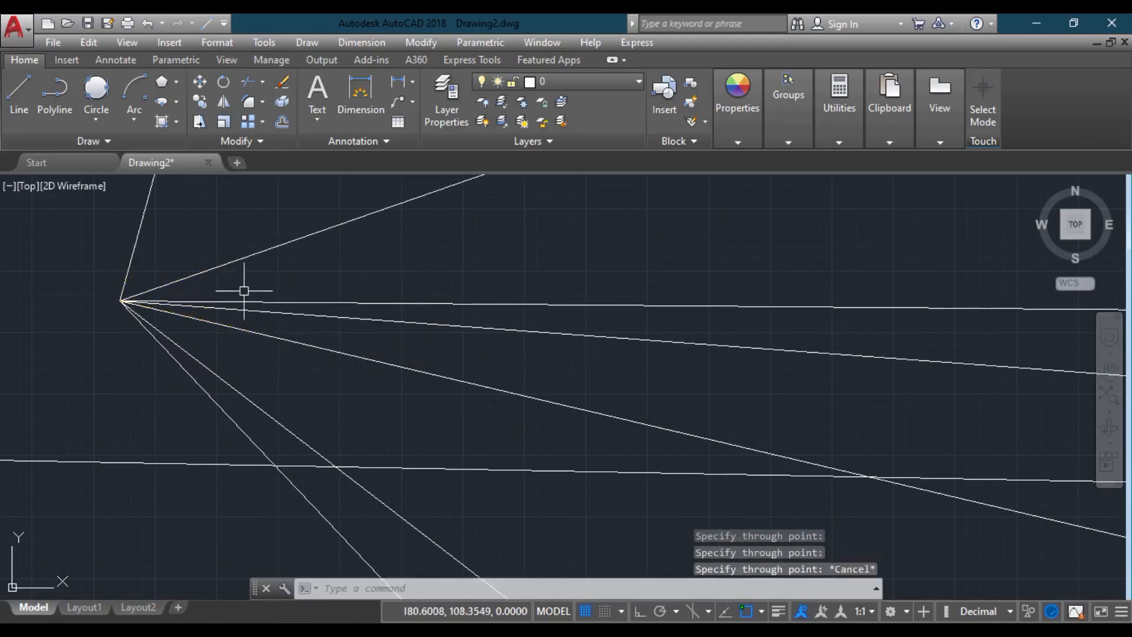
{"action": "left_click", "coordinate": [109, 140]}
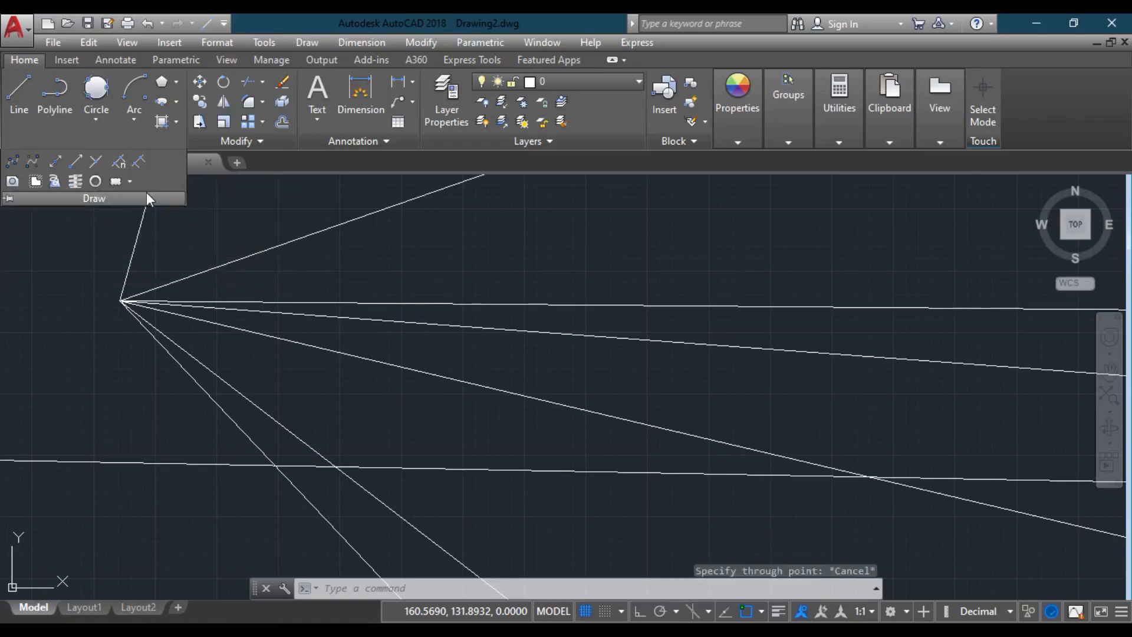
{"action": "key", "text": "Escape"}
{"action": "key", "text": "Escape"}
{"action": "key", "text": "Escape"}
- Erase the seven rays and the remaining construction line to clear the drawing
{"action": "middle_click_drag", "start_coordinate": [280, 266], "coordinate": [254, 314]}
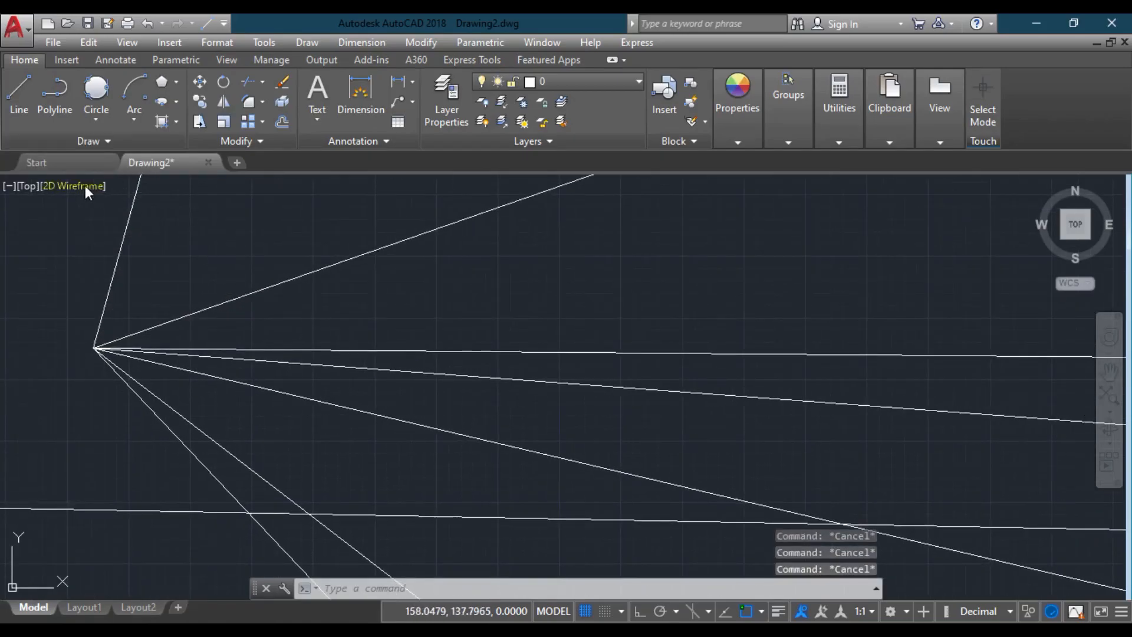
{"action": "left_click", "coordinate": [200, 454]}
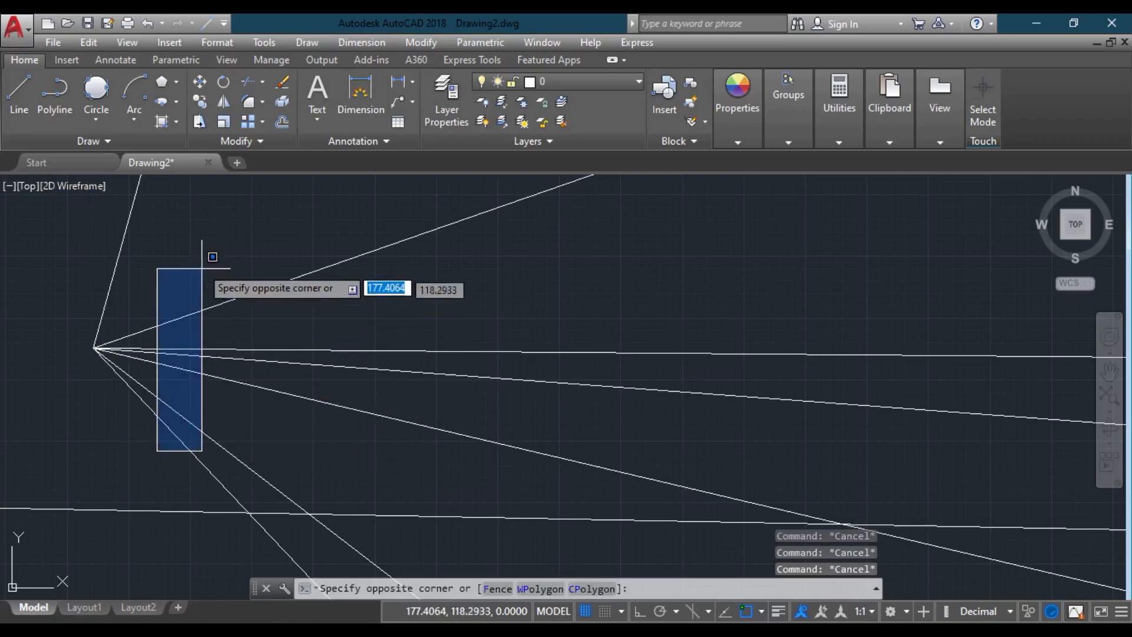
{"action": "left_click", "coordinate": [88, 203]}
{"action": "key", "text": "Delete"}
{"action": "scroll", "coordinate": [256, 330], "scroll_direction": "down", "scroll_amount": 2}
{"action": "left_click", "coordinate": [353, 530]}
{"action": "left_click", "coordinate": [241, 406]}
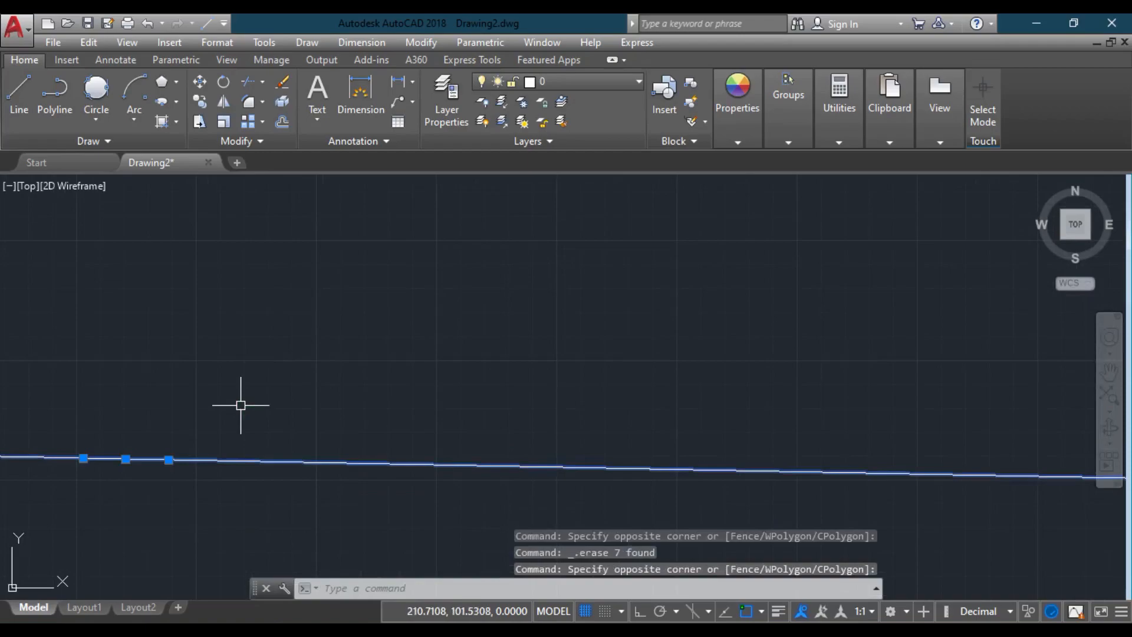
{"action": "key", "text": "Delete"}
- Draw a single diagonal line rising to the right in the empty drawing area
{"action": "key", "text": "Return"}
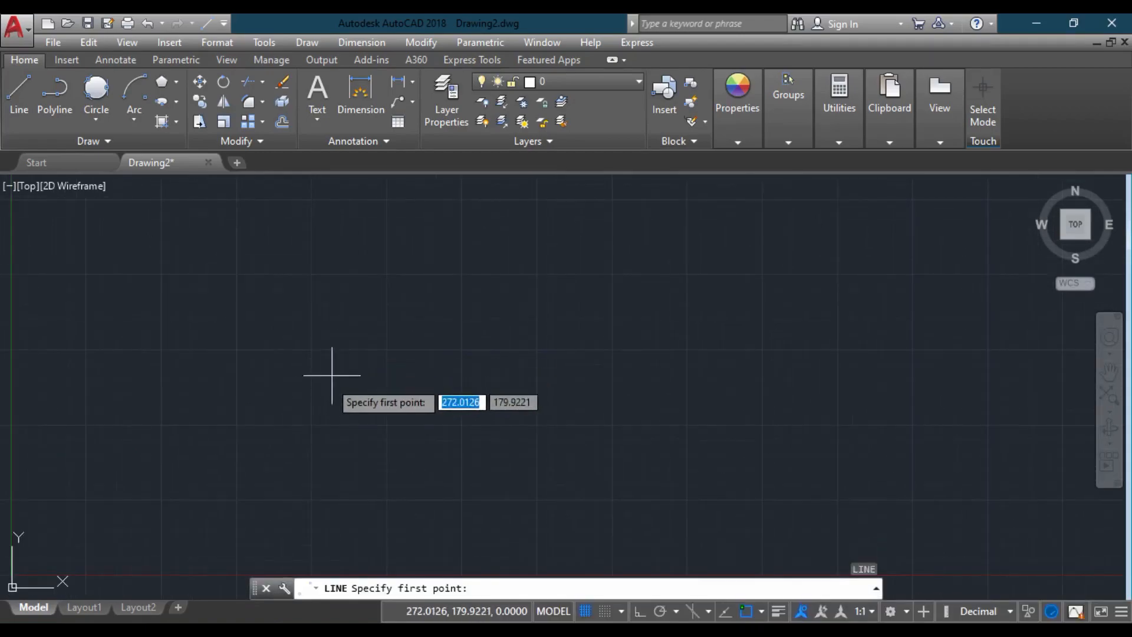
{"action": "left_click", "coordinate": [307, 384]}
{"action": "left_click", "coordinate": [504, 254]}
{"action": "left_click", "coordinate": [578, 358]}
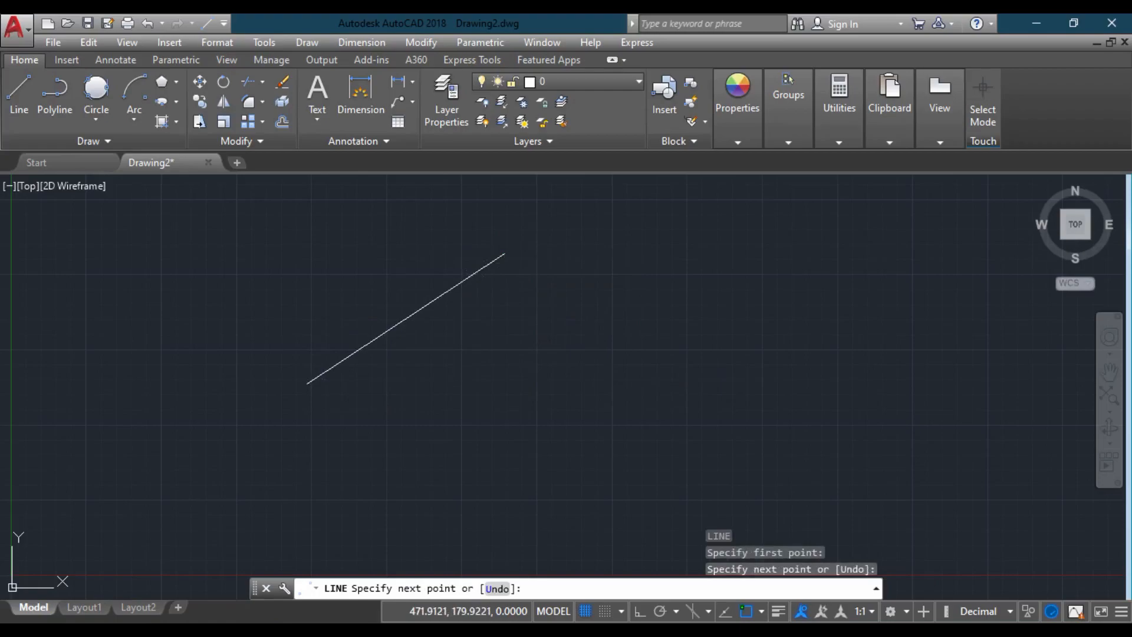
{"action": "key", "text": "Escape"}
{"action": "key", "text": "Escape"}
{"action": "left_click", "coordinate": [400, 311]}
{"action": "left_click", "coordinate": [437, 294]}
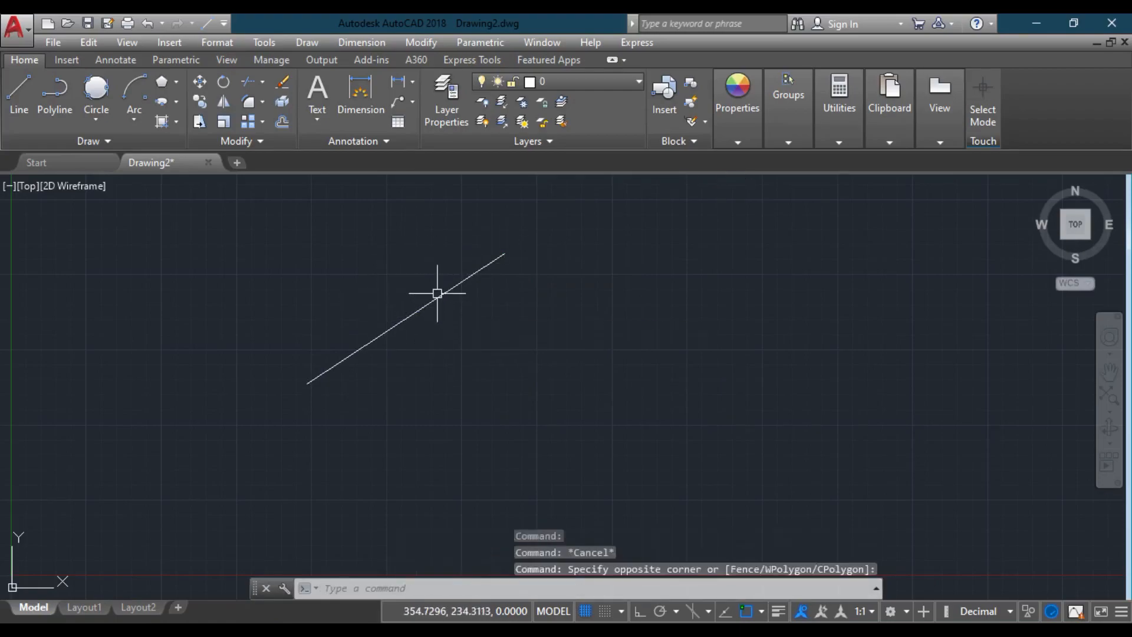
{"action": "left_click", "coordinate": [440, 301]}
{"action": "key", "text": "Escape"}
{"action": "key", "text": "Escape"}
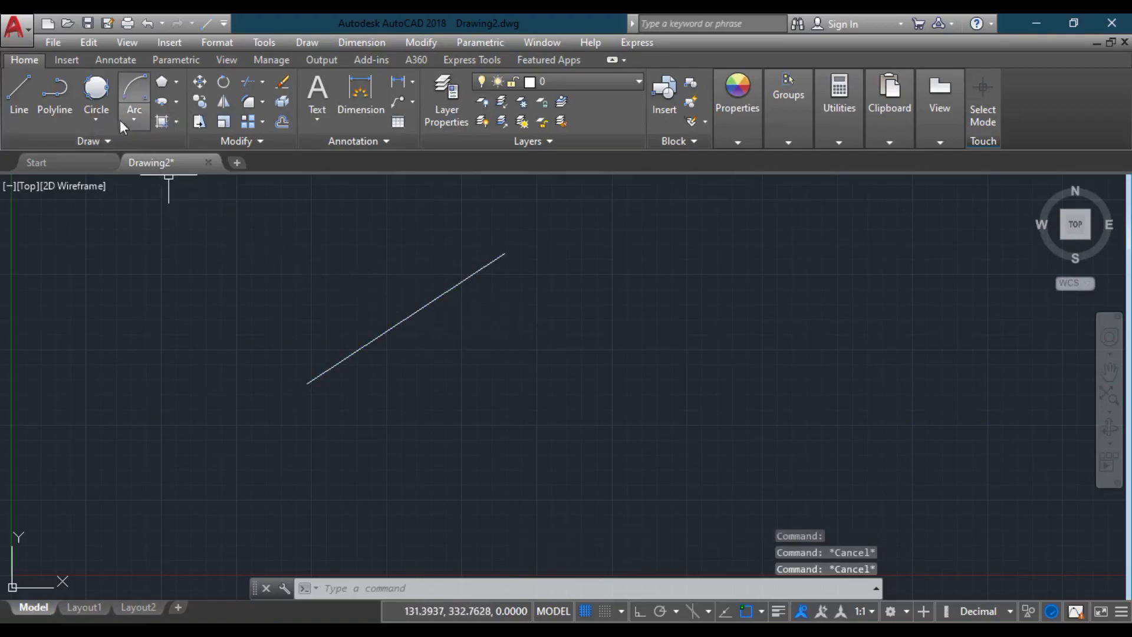
- Divide the diagonal line into 5 equal segments
{"action": "left_click", "coordinate": [104, 137]}
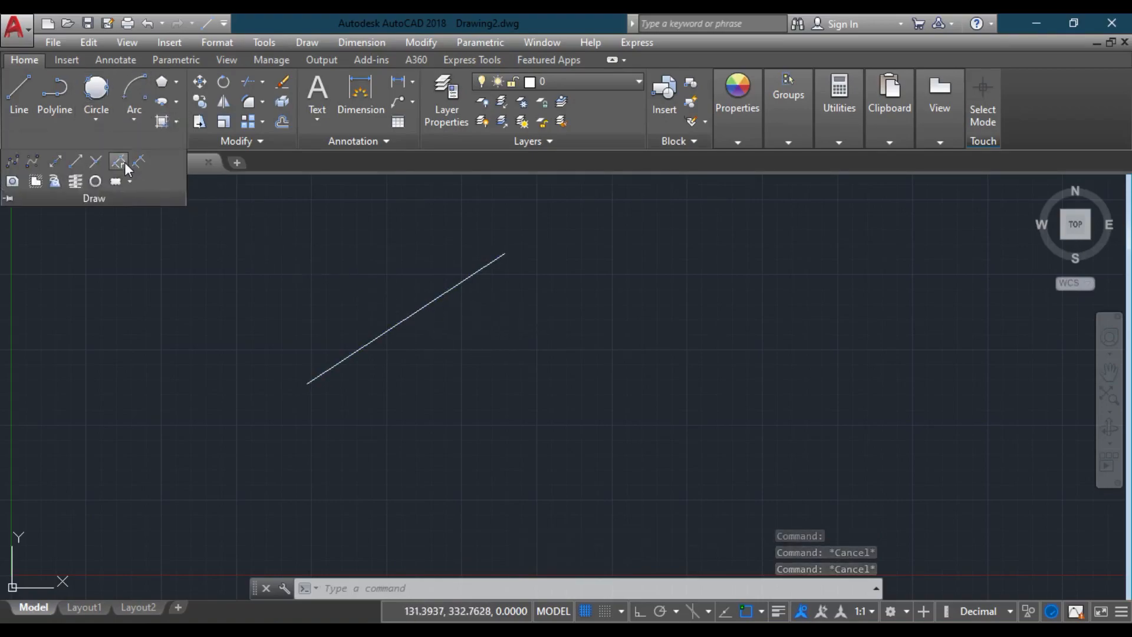
{"action": "left_click", "coordinate": [124, 162]}
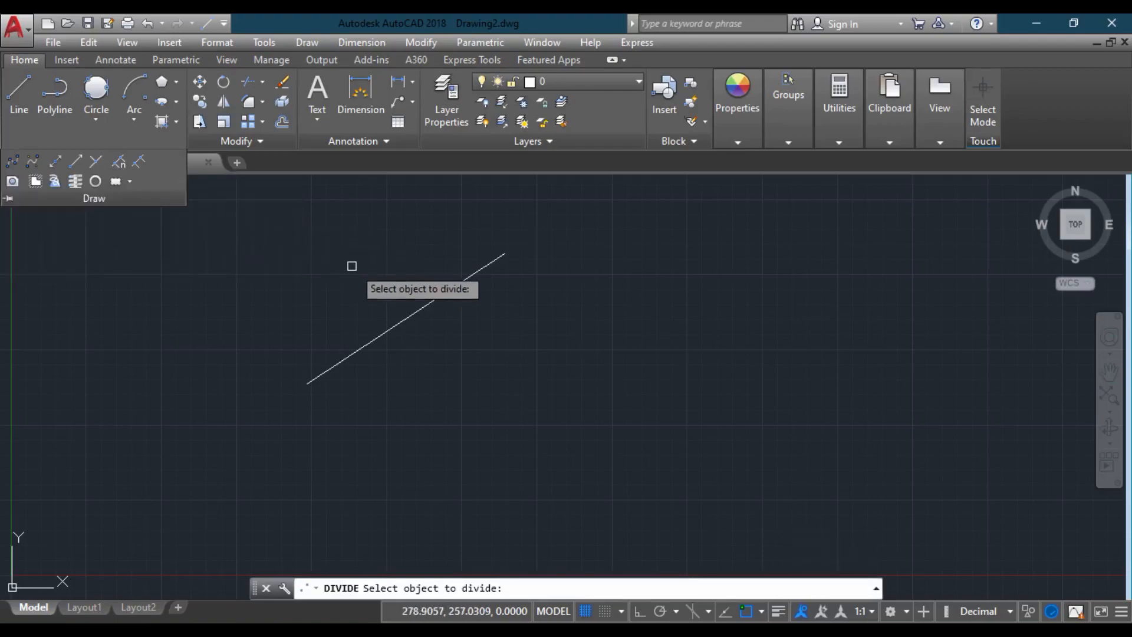
{"action": "left_click", "coordinate": [431, 302]}
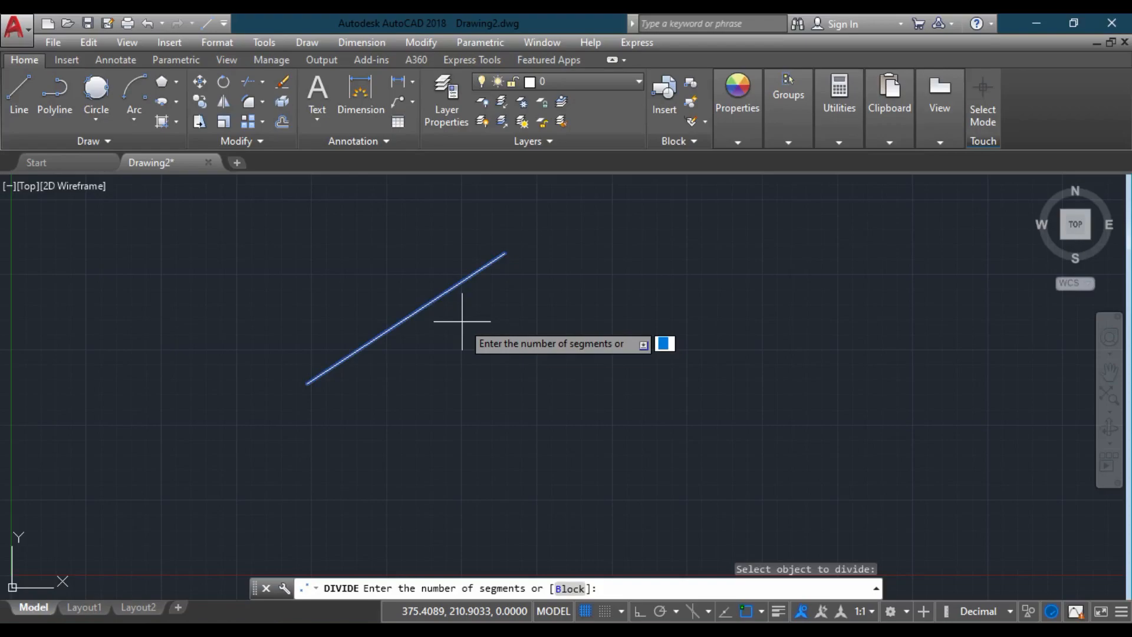
{"action": "key", "text": "Return"}
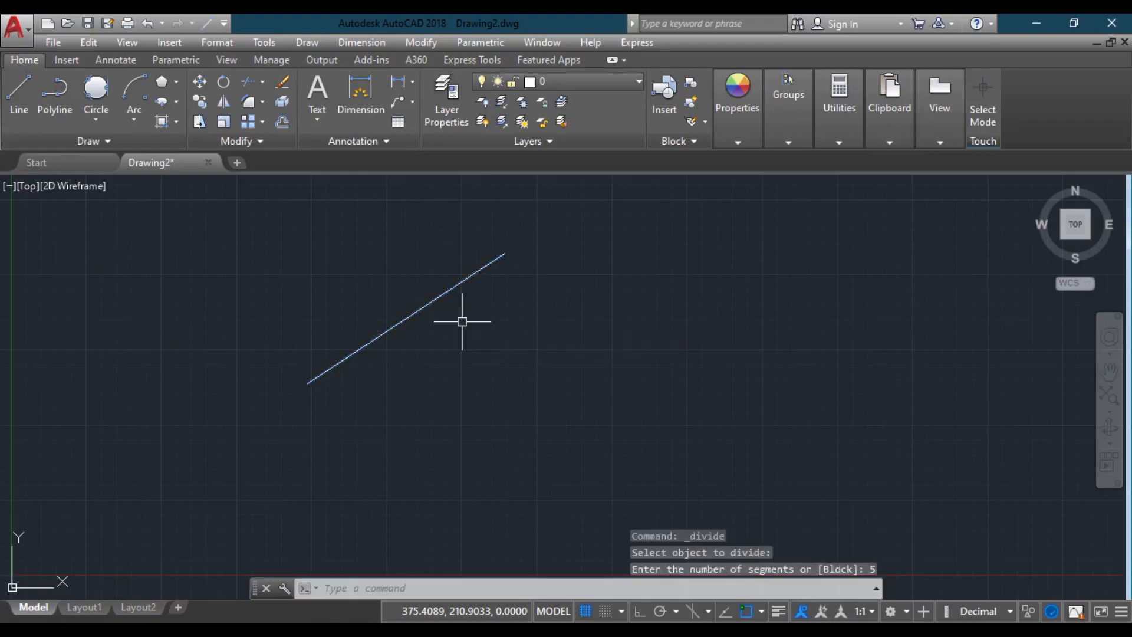
- Select the diagonal line and examine it up close for division points, clearing the selection again
{"action": "left_click", "coordinate": [435, 300]}
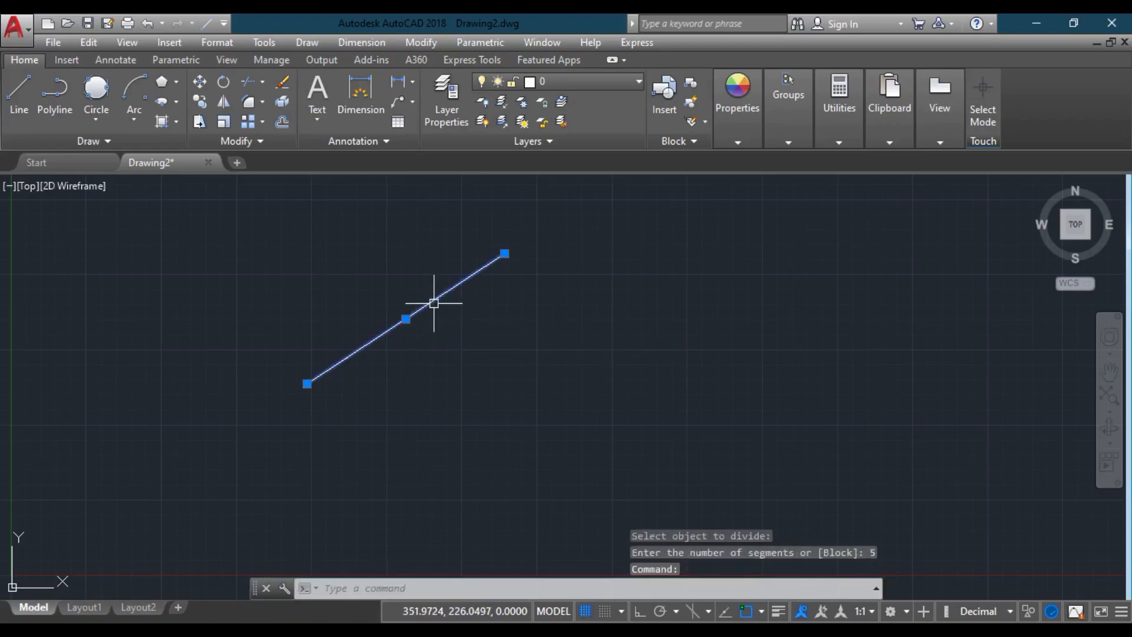
{"action": "scroll", "coordinate": [390, 327], "scroll_direction": "up", "scroll_amount": 7}
{"action": "scroll", "coordinate": [395, 328], "scroll_direction": "down", "scroll_amount": 7}
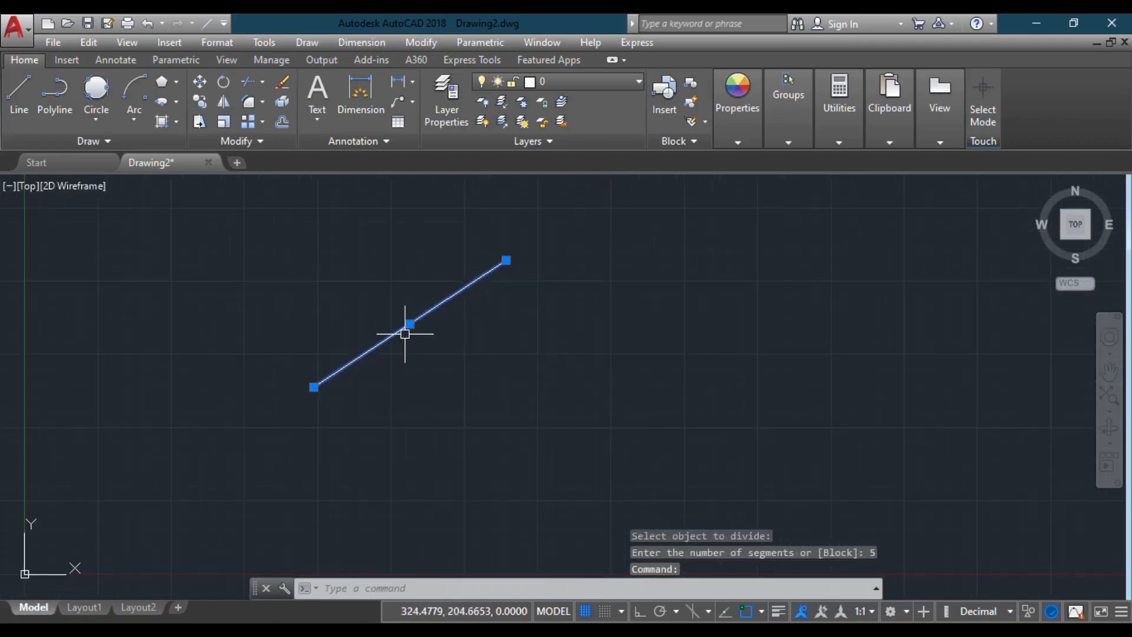
{"action": "scroll", "coordinate": [428, 310], "scroll_direction": "up", "scroll_amount": 6}
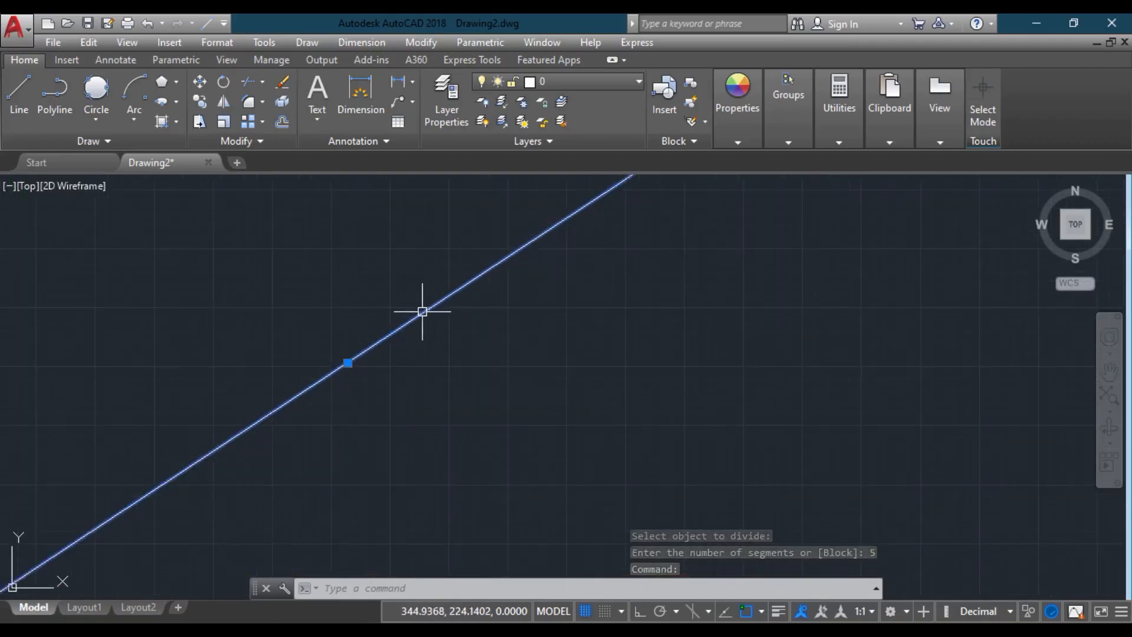
{"action": "left_click", "coordinate": [425, 313]}
{"action": "left_click", "coordinate": [454, 319]}
{"action": "key", "text": "Escape"}
{"action": "key", "text": "Escape"}
{"action": "scroll", "coordinate": [448, 303], "scroll_direction": "down", "scroll_amount": 4}
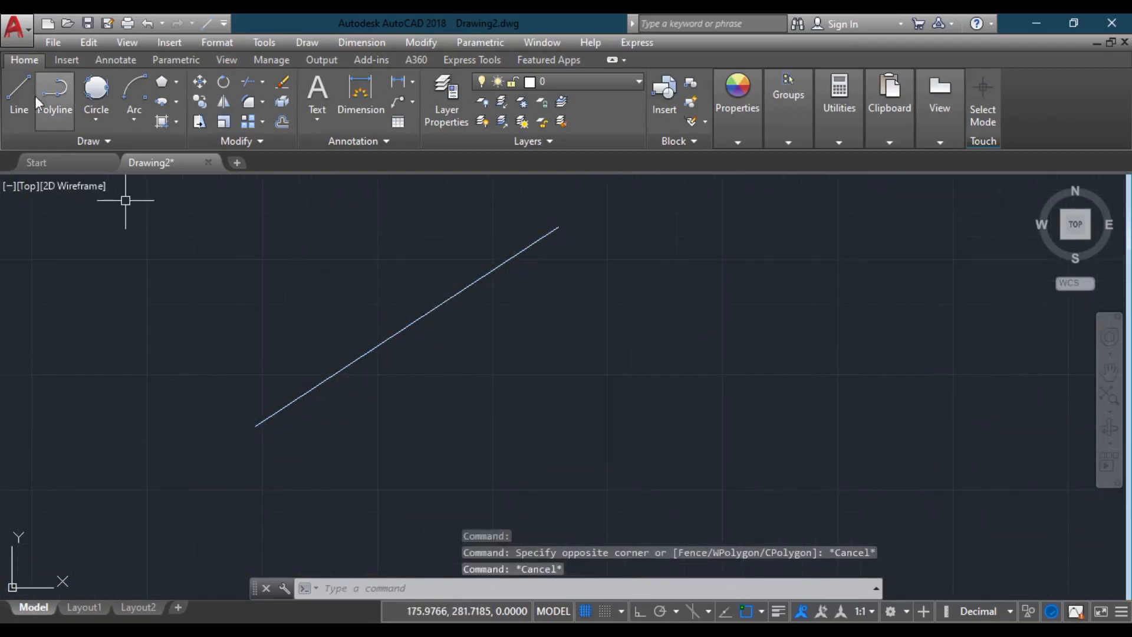
- Divide the same diagonal line once more into 5 equal segments
{"action": "left_click", "coordinate": [122, 139]}
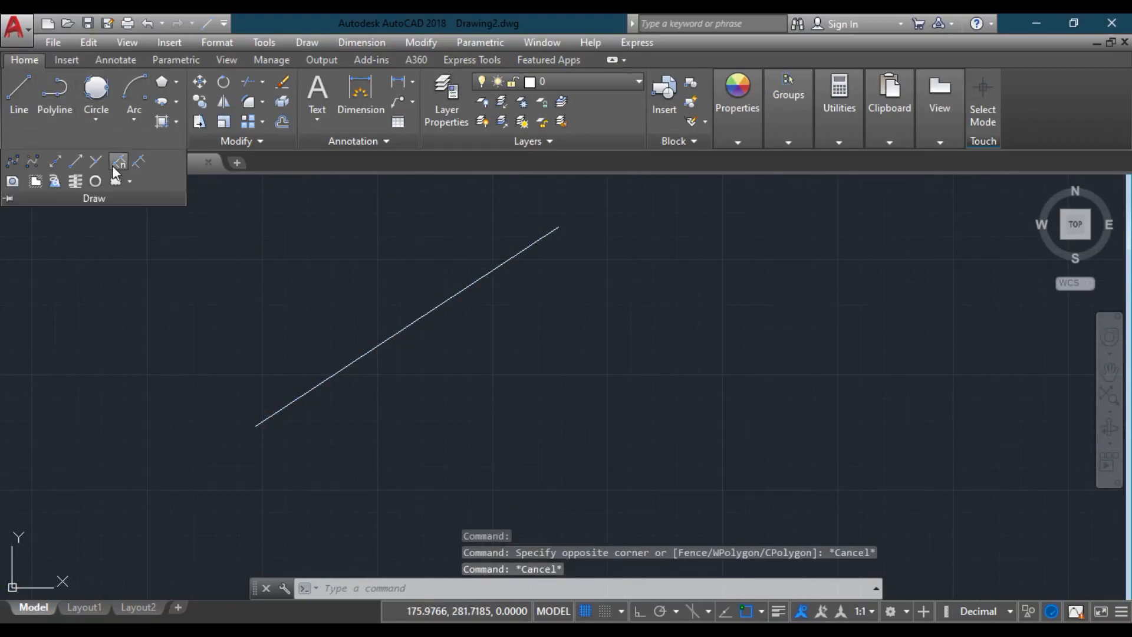
{"action": "left_click", "coordinate": [115, 163]}
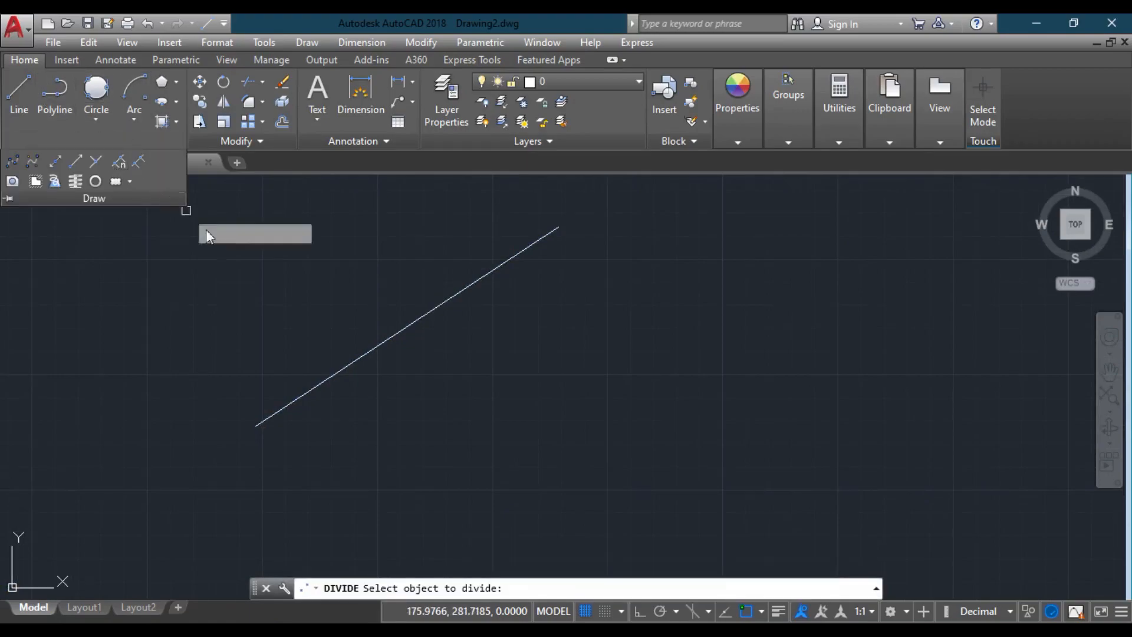
{"action": "left_click", "coordinate": [406, 330]}
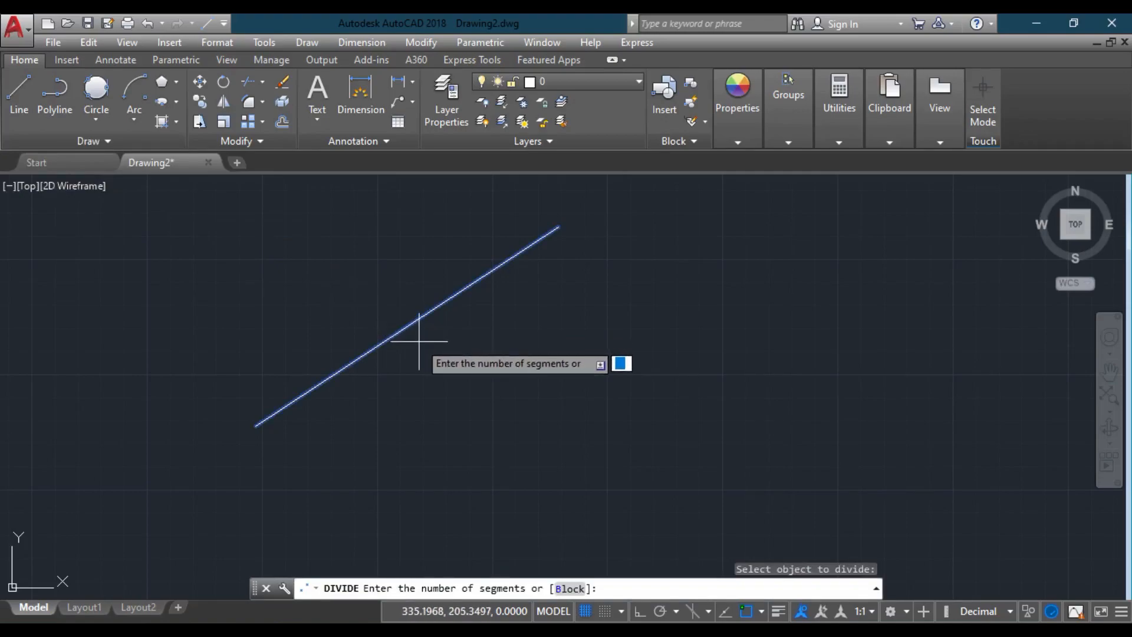
{"action": "type", "text": "5"}
{"action": "key", "text": "Return"}
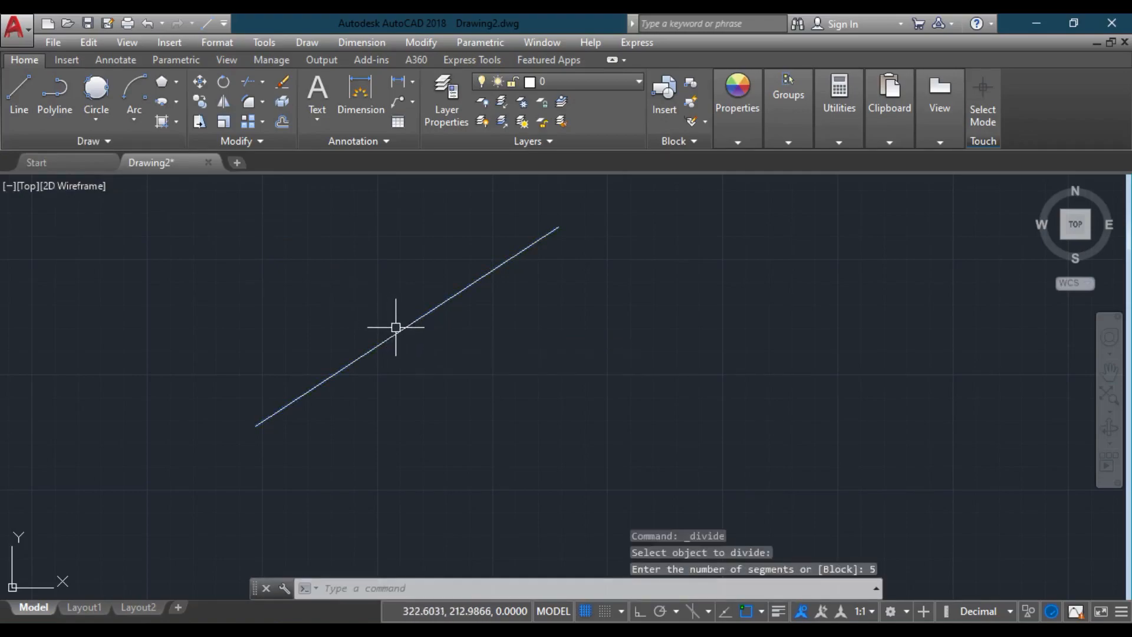
- Move the line up and to the left by its midpoint grip, off its division points
{"action": "left_click", "coordinate": [397, 326]}
{"action": "left_click", "coordinate": [406, 326]}
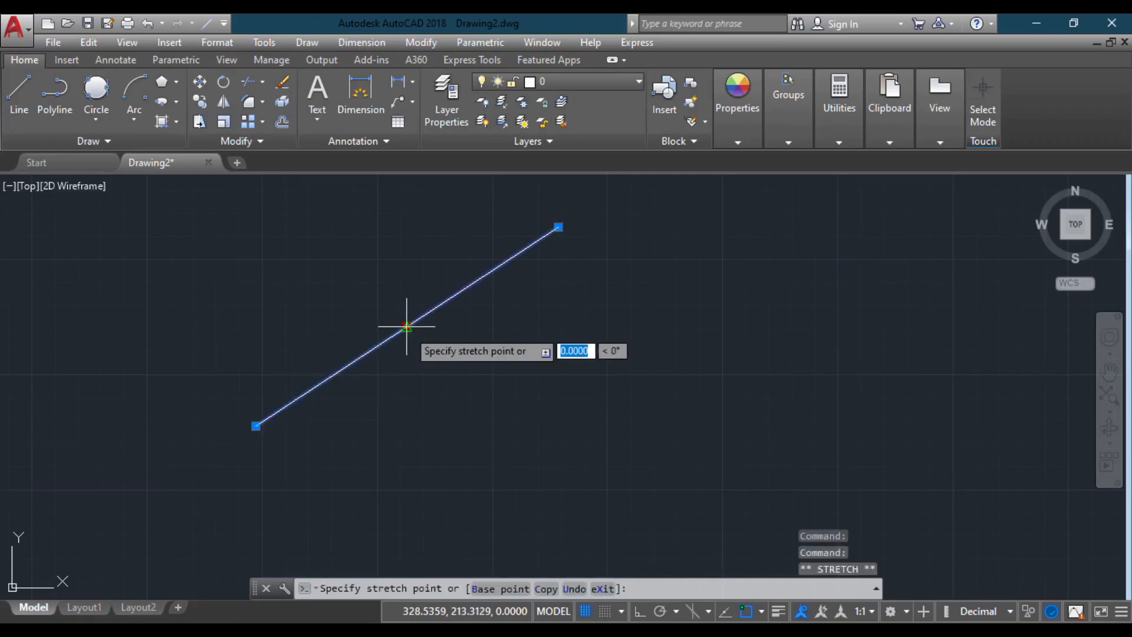
{"action": "left_click", "coordinate": [374, 298]}
{"action": "scroll", "coordinate": [400, 363], "scroll_direction": "up", "scroll_amount": 5}
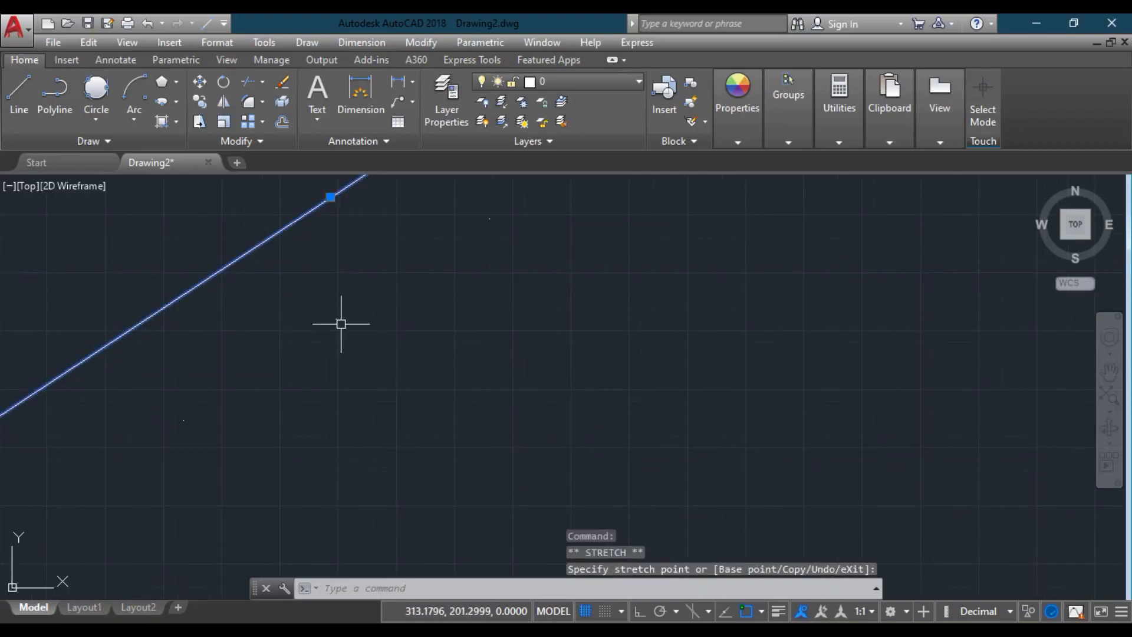
{"action": "key", "text": "Escape"}
{"action": "key", "text": "Escape"}
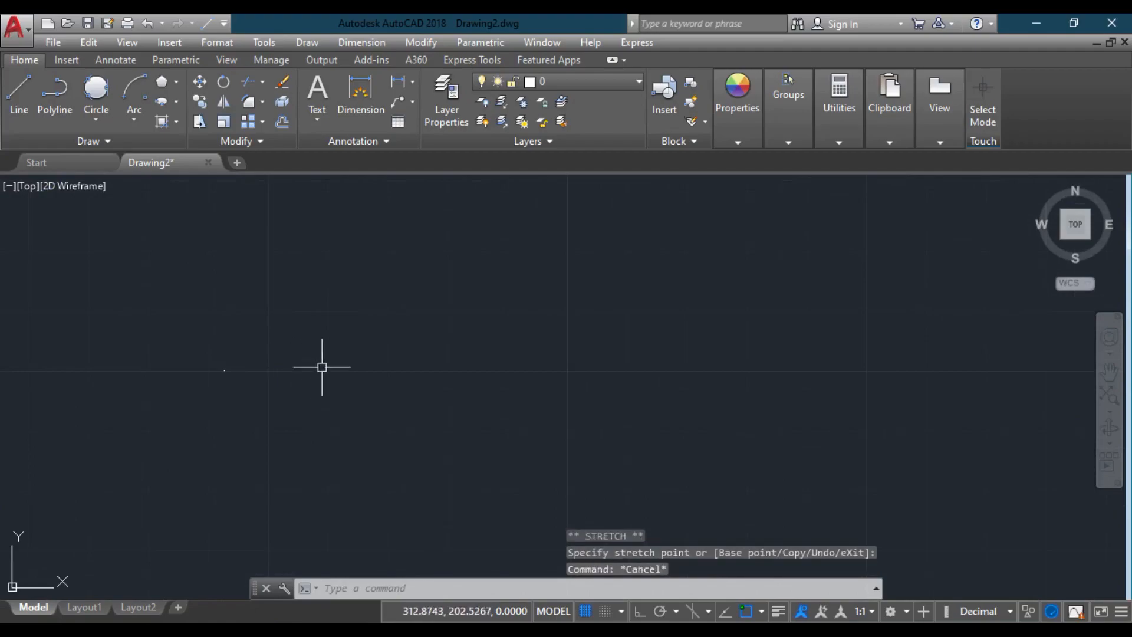
{"action": "scroll", "coordinate": [396, 400], "scroll_direction": "down", "scroll_amount": 5}
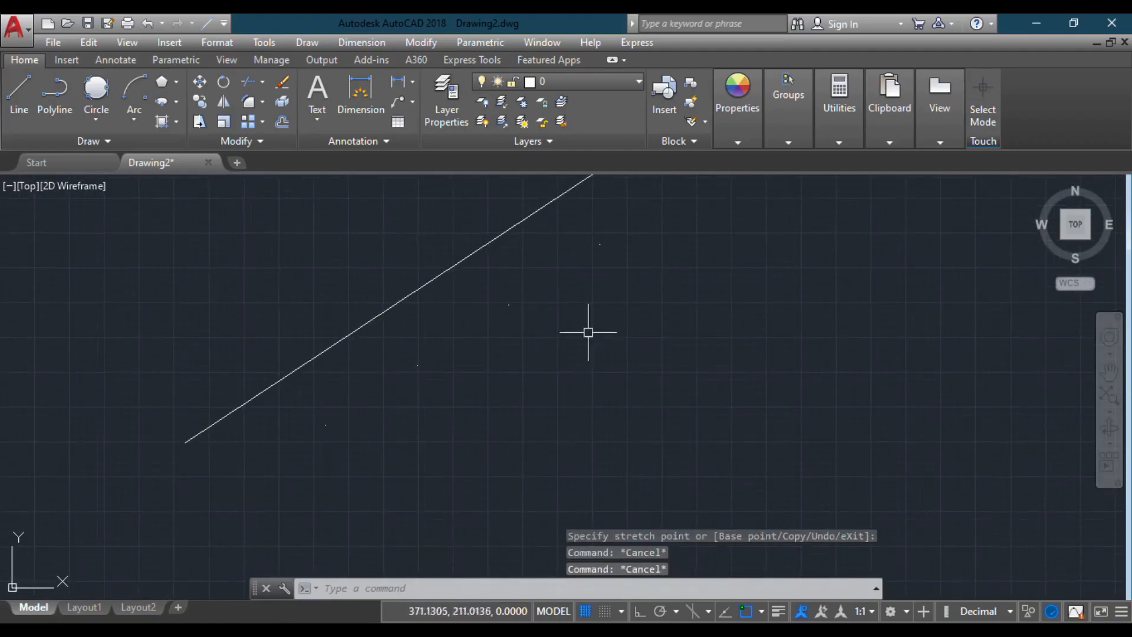
- Highlight the division points with a crossing window, clear the selection and undo the line's move
{"action": "left_click", "coordinate": [665, 223]}
{"action": "left_click", "coordinate": [258, 454]}
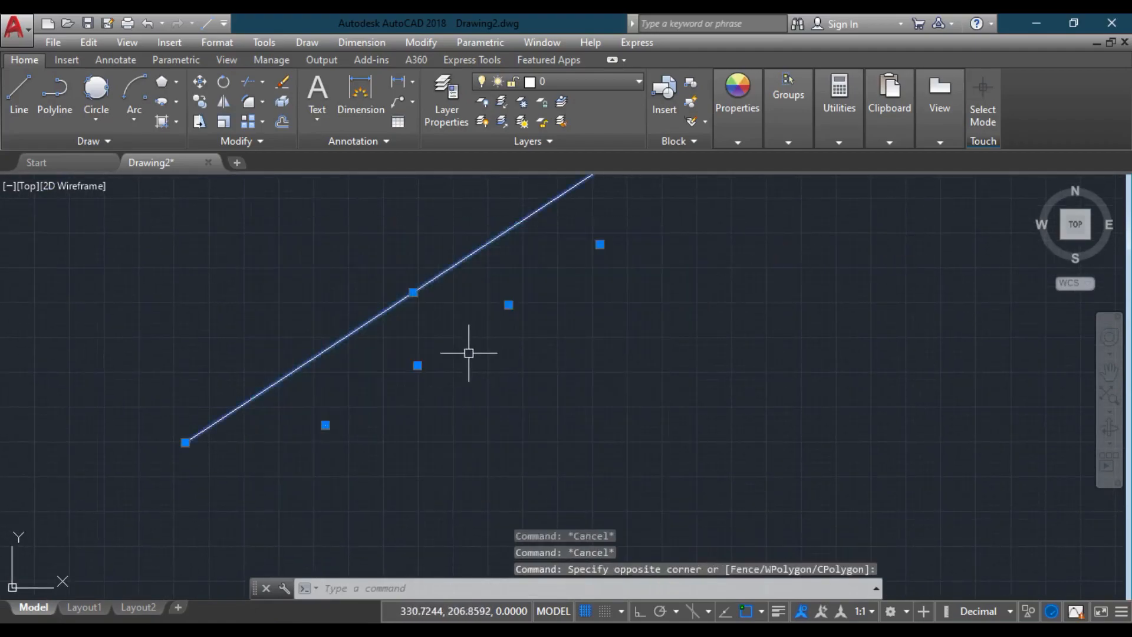
{"action": "key", "text": "Escape"}
{"action": "key", "text": "Escape"}
{"action": "key", "text": "ctrl+z"}
{"action": "key", "text": "ctrl+z"}
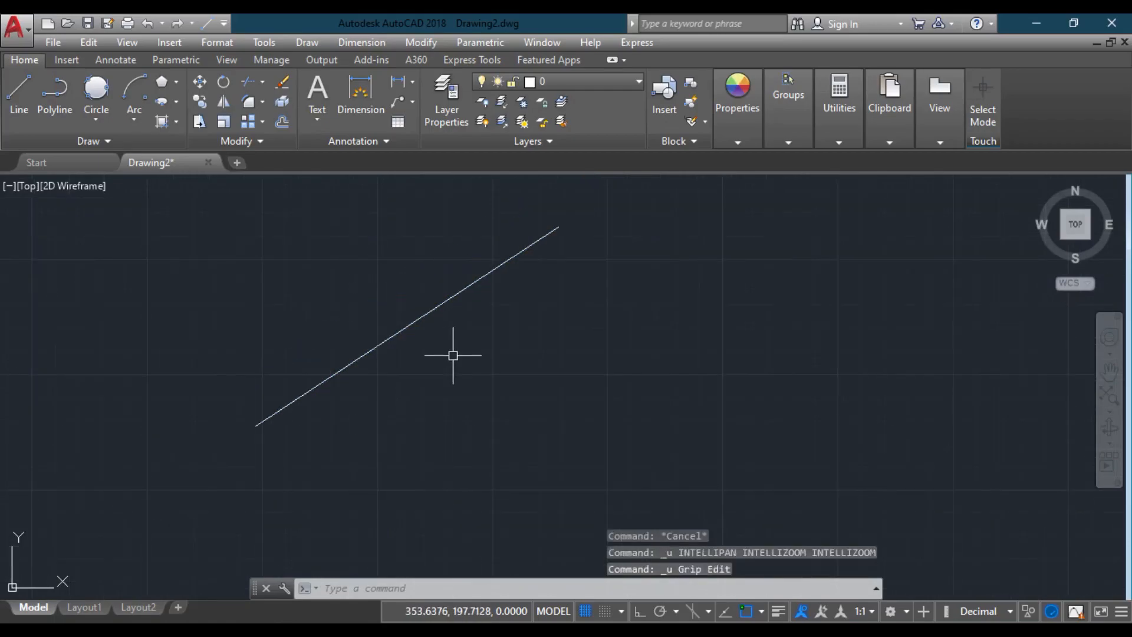
- Move the diagonal line slightly up and to the left by its midpoint grip to expose its division points
{"action": "scroll", "coordinate": [439, 324], "scroll_direction": "up", "scroll_amount": 5}
{"action": "mouse_move", "coordinate": [391, 266]}
{"action": "middle_mouse_down"}
{"action": "mouse_move", "coordinate": [352, 238]}
{"action": "mouse_move", "coordinate": [268, 402]}
{"action": "mouse_move", "coordinate": [444, 282]}
{"action": "middle_mouse_up"}
{"action": "scroll", "coordinate": [439, 306], "scroll_direction": "down", "scroll_amount": 5}
{"action": "scroll", "coordinate": [448, 298], "scroll_direction": "up", "scroll_amount": 4}
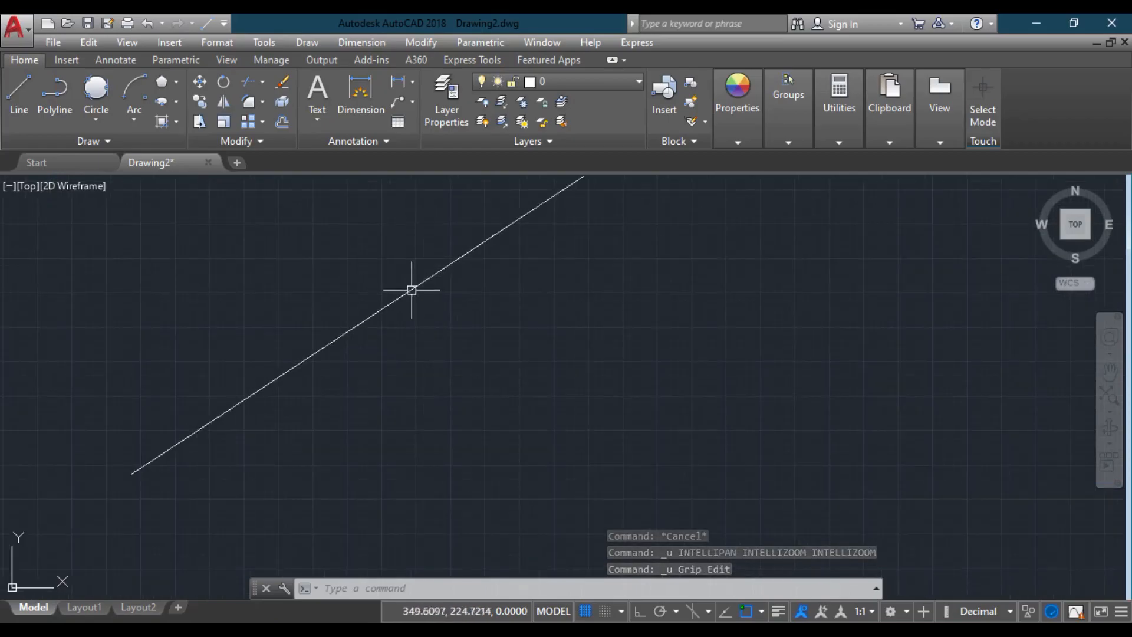
{"action": "left_click", "coordinate": [421, 289]}
{"action": "scroll", "coordinate": [375, 307], "scroll_direction": "up", "scroll_amount": 10}
{"action": "scroll", "coordinate": [382, 341], "scroll_direction": "down", "scroll_amount": 7}
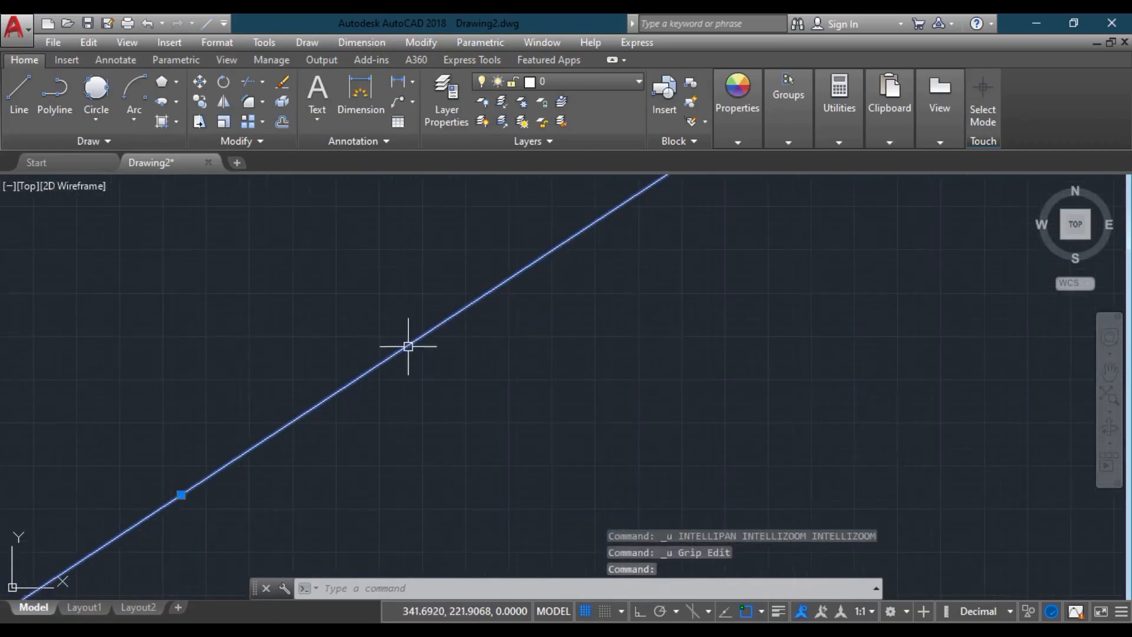
{"action": "left_click", "coordinate": [313, 401]}
{"action": "left_click", "coordinate": [312, 400]}
{"action": "left_click", "coordinate": [320, 404]}
{"action": "left_click", "coordinate": [282, 361]}
{"action": "scroll", "coordinate": [624, 316], "scroll_direction": "down", "scroll_amount": 3}
- Highlight the exposed division points with a crossing window, leaving everything deselected at the end
{"action": "middle_click_drag", "start_coordinate": [624, 316], "coordinate": [667, 283]}
{"action": "left_click", "coordinate": [765, 207]}
{"action": "left_click", "coordinate": [280, 435]}
{"action": "key", "text": "Escape"}
{"action": "key", "text": "Escape"}
{"action": "key", "text": "Escape"}
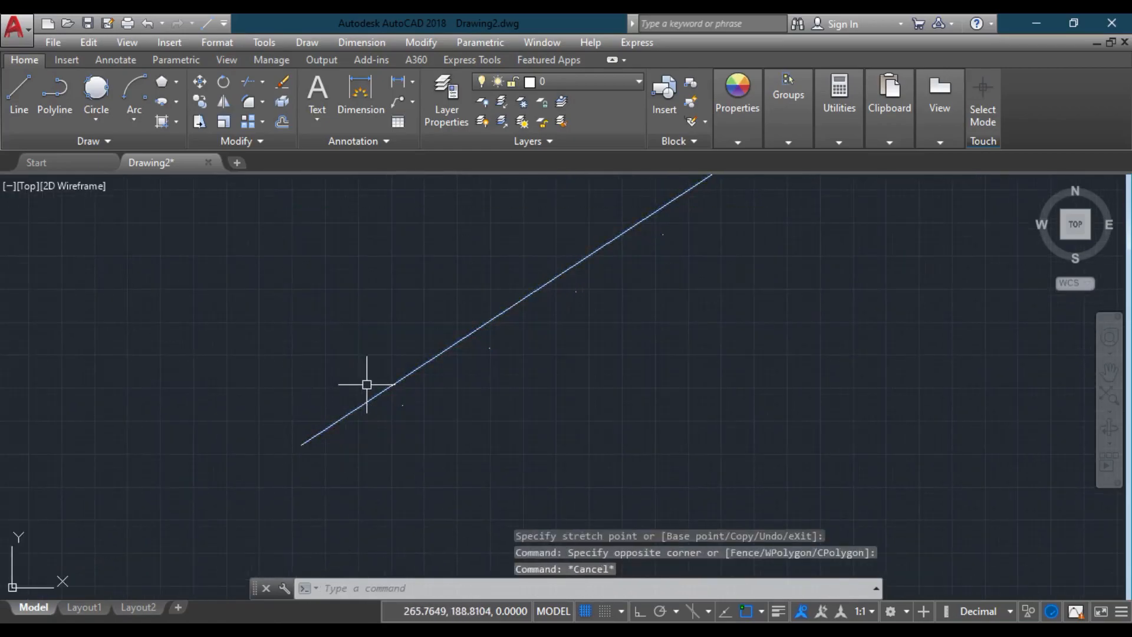
- Draw a 5-unit diagonal line rising to the right, in the empty area to the lower right of the long line
{"action": "left_click", "coordinate": [109, 139]}
{"action": "middle_click_drag", "start_coordinate": [307, 287], "coordinate": [213, 296]}
{"action": "left_click", "coordinate": [19, 104]}
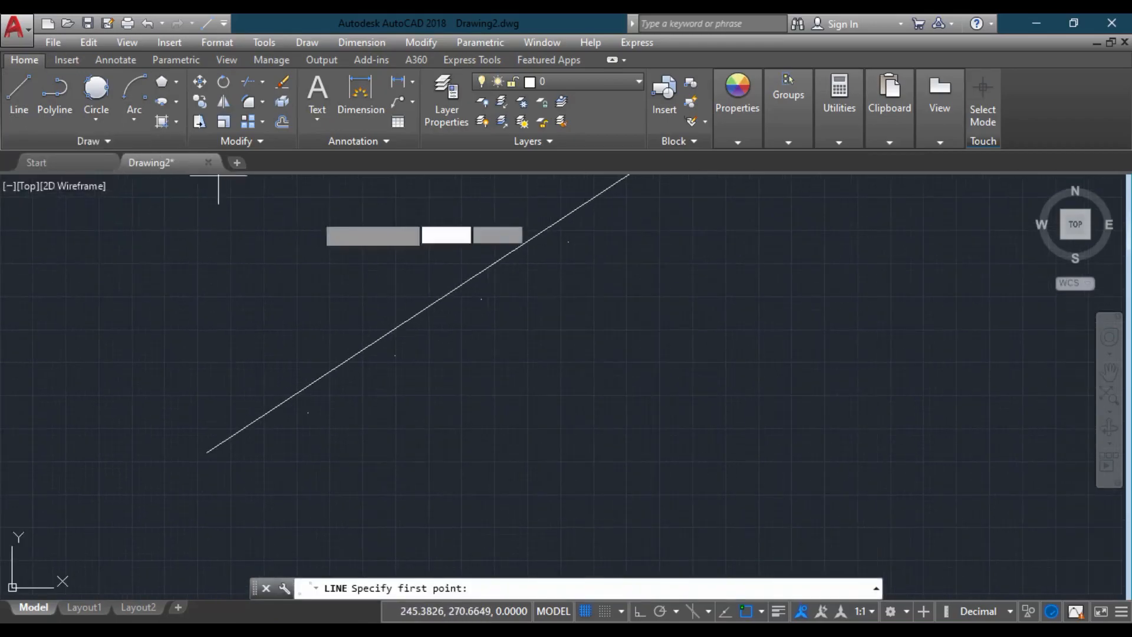
{"action": "left_click", "coordinate": [613, 415]}
{"action": "type", "text": "5"}
{"action": "key", "text": "Return"}
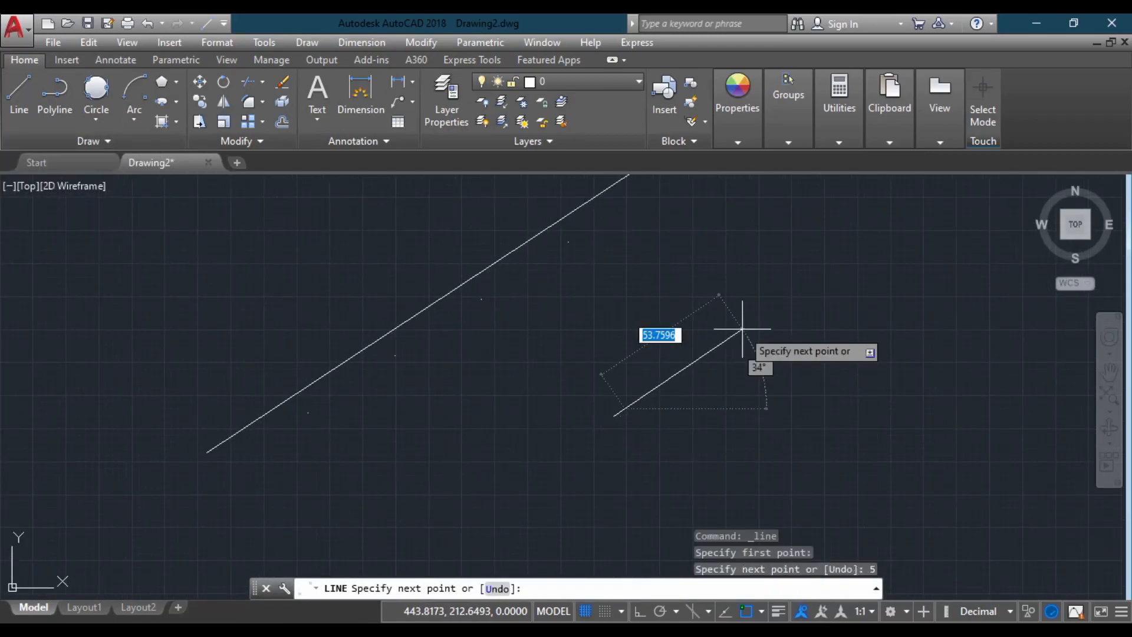
{"action": "key", "text": "Return"}
{"action": "scroll", "coordinate": [607, 391], "scroll_direction": "up", "scroll_amount": 6}
{"action": "scroll", "coordinate": [648, 455], "scroll_direction": "up", "scroll_amount": 2}
{"action": "middle_click_drag", "start_coordinate": [636, 452], "coordinate": [446, 241]}
{"action": "scroll", "coordinate": [471, 262], "scroll_direction": "up", "scroll_amount": 6}
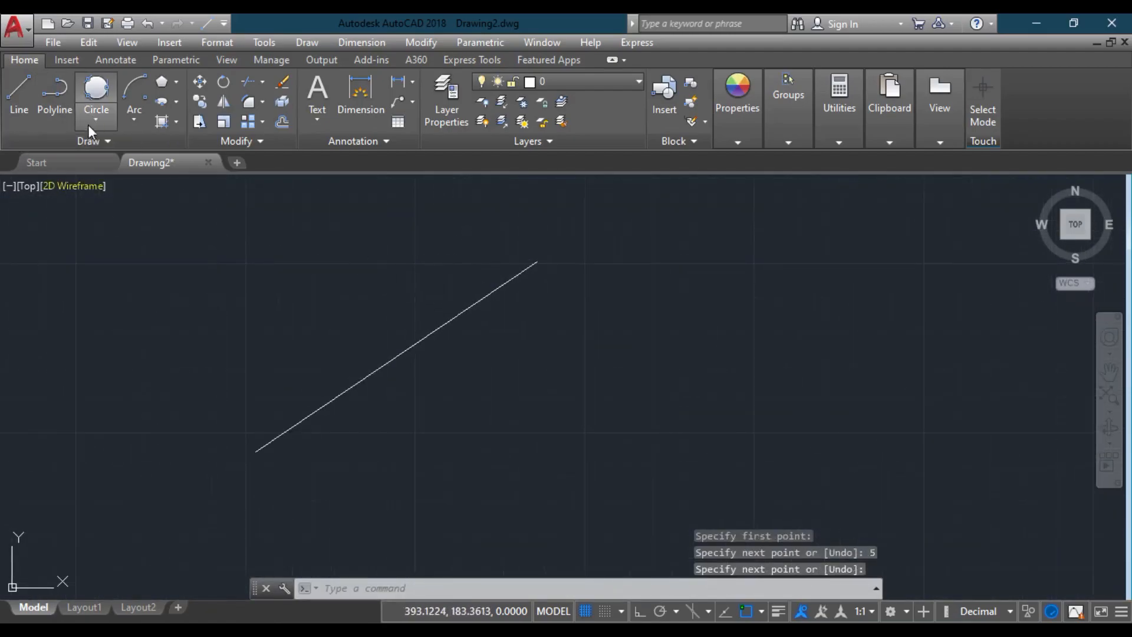
- Divide the 5-unit line into 3 equal segments
{"action": "left_click", "coordinate": [102, 138]}
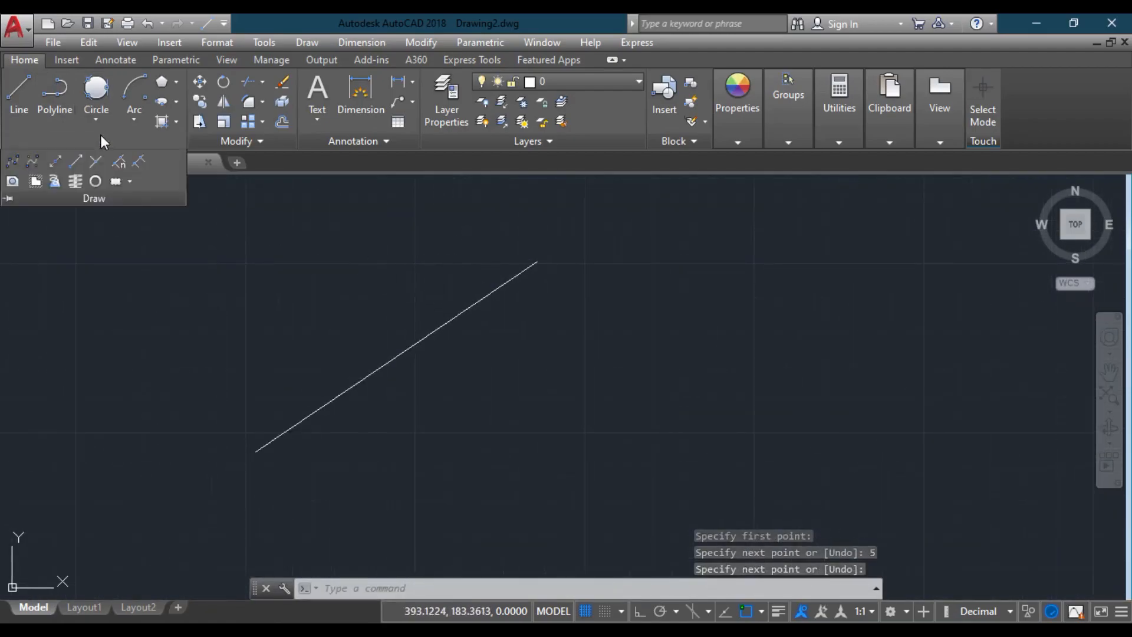
{"action": "left_click", "coordinate": [117, 163]}
{"action": "left_click", "coordinate": [420, 340]}
{"action": "type", "text": "3"}
{"action": "key", "text": "Return"}
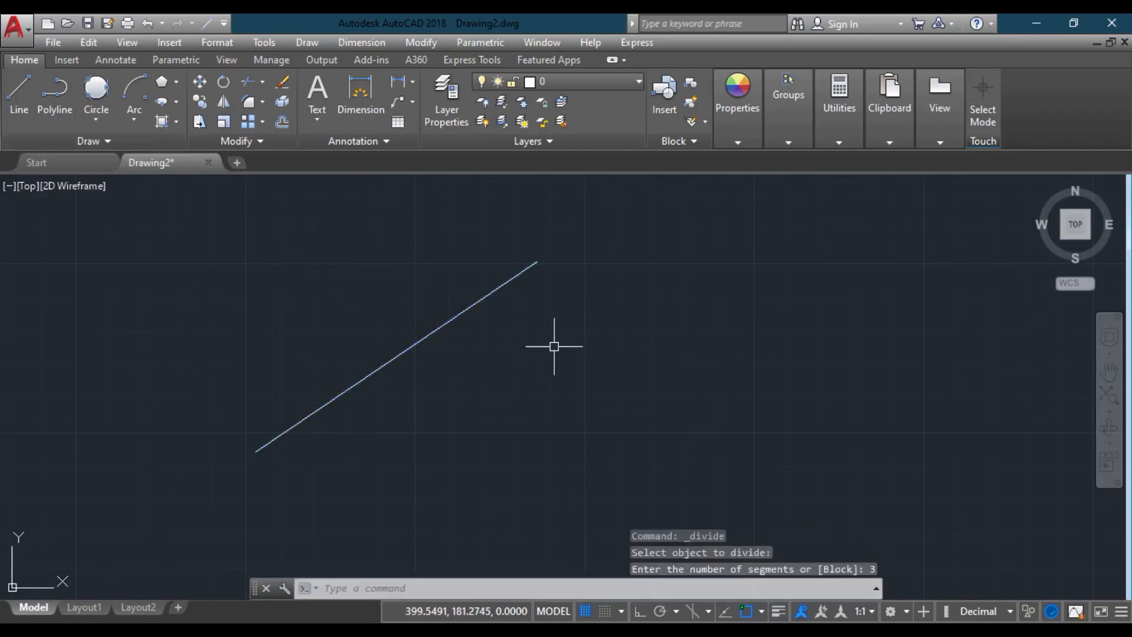
- Try to shift the 5-unit line by its midpoint grip to expose its division points
{"action": "left_click", "coordinate": [416, 344]}
{"action": "scroll", "coordinate": [417, 353], "scroll_direction": "up", "scroll_amount": 3}
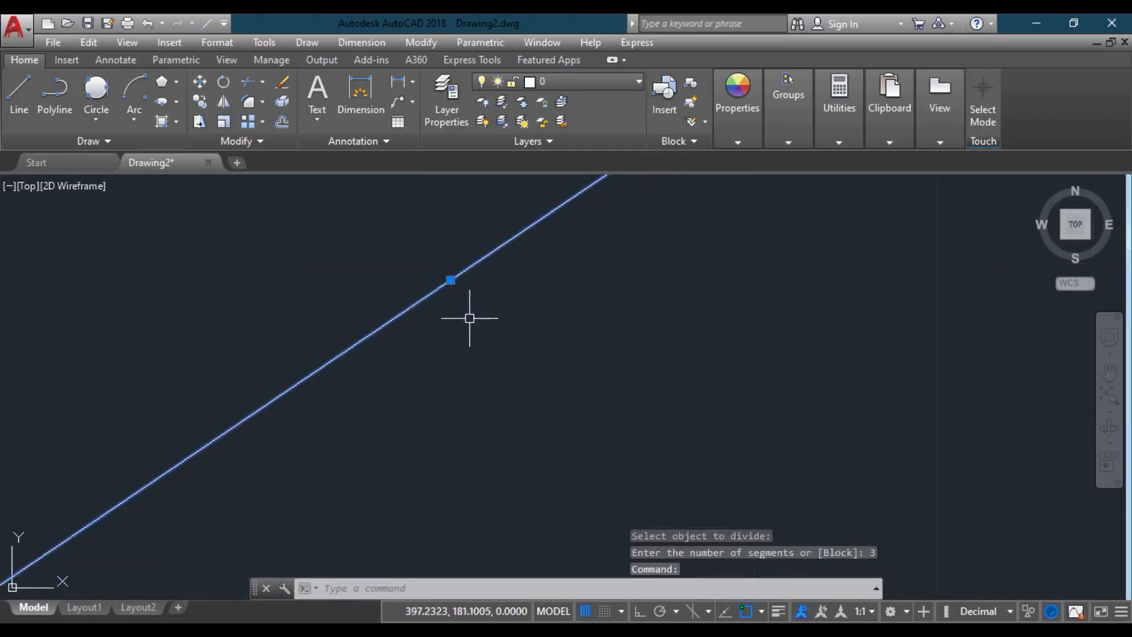
{"action": "left_click", "coordinate": [450, 280]}
{"action": "scroll", "coordinate": [488, 296], "scroll_direction": "down", "scroll_amount": 4}
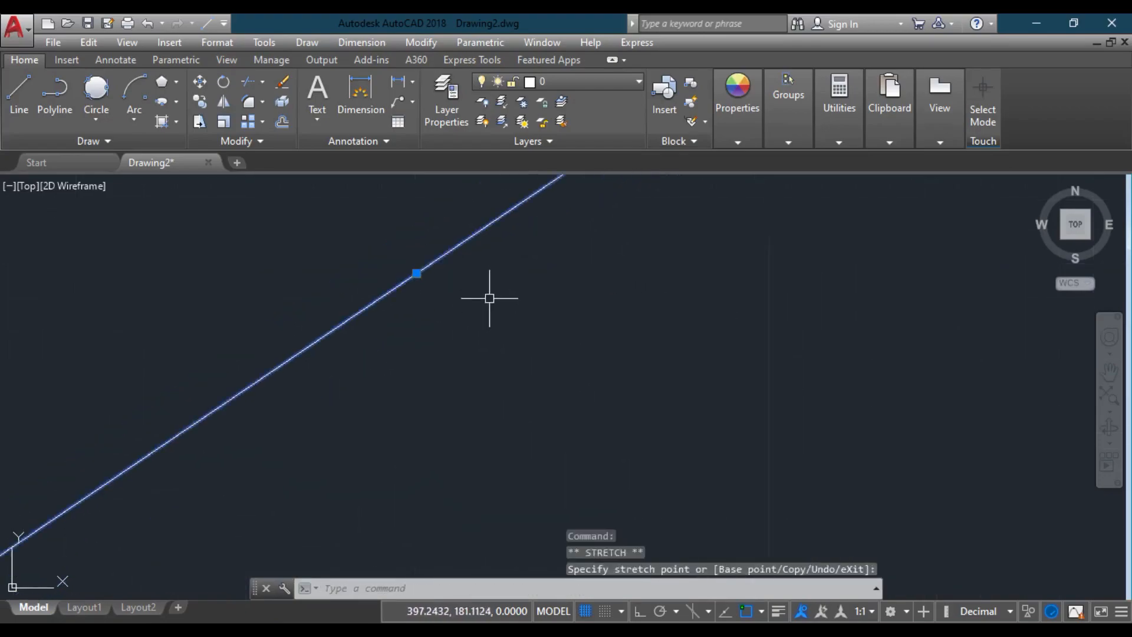
{"action": "scroll", "coordinate": [511, 359], "scroll_direction": "down", "scroll_amount": 3}
{"action": "middle_click_drag", "start_coordinate": [425, 449], "coordinate": [425, 364]}
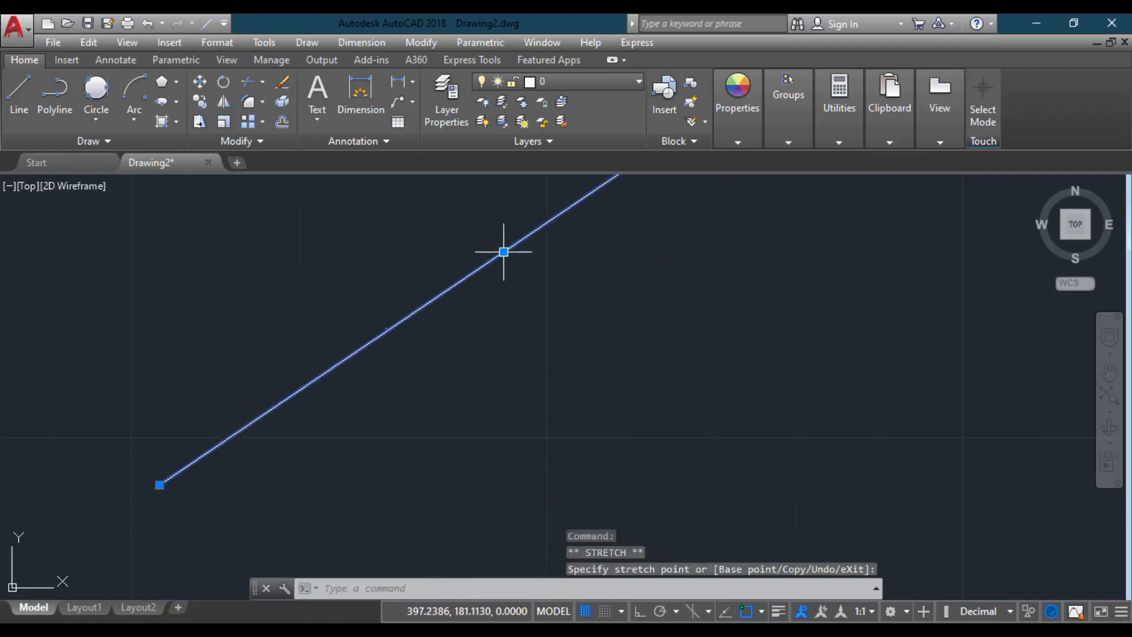
{"action": "left_click", "coordinate": [362, 339]}
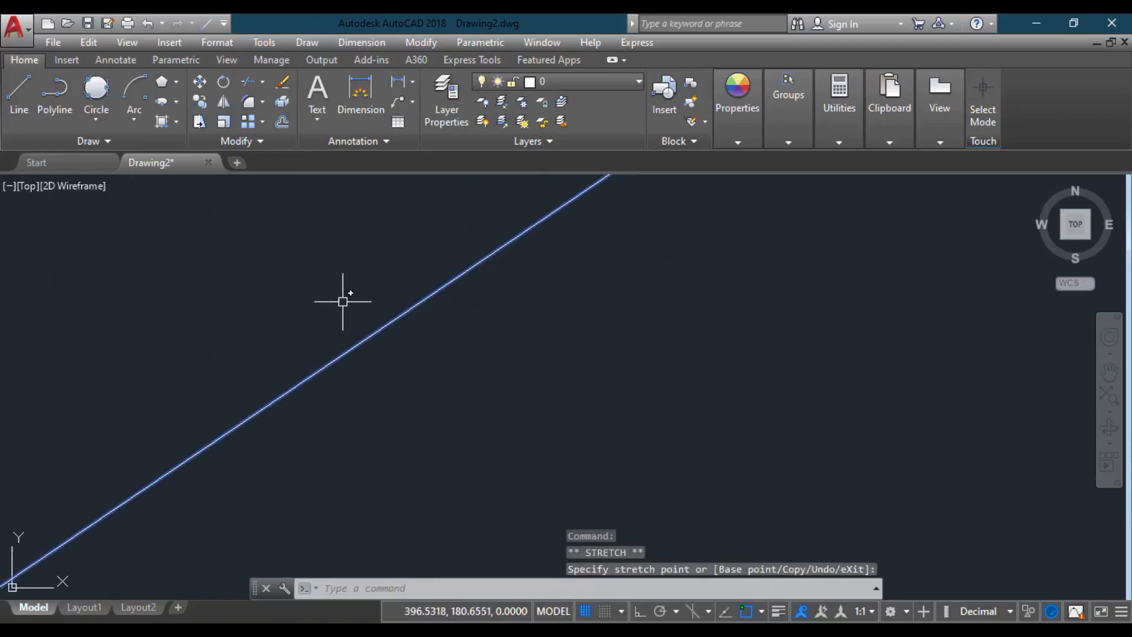
{"action": "left_click", "coordinate": [342, 301]}
{"action": "key", "text": "Escape"}
{"action": "key", "text": "Escape"}
{"action": "key", "text": "Escape"}
{"action": "scroll", "coordinate": [457, 316], "scroll_direction": "down", "scroll_amount": 10}
{"action": "middle_click_drag", "start_coordinate": [584, 328], "coordinate": [358, 373]}
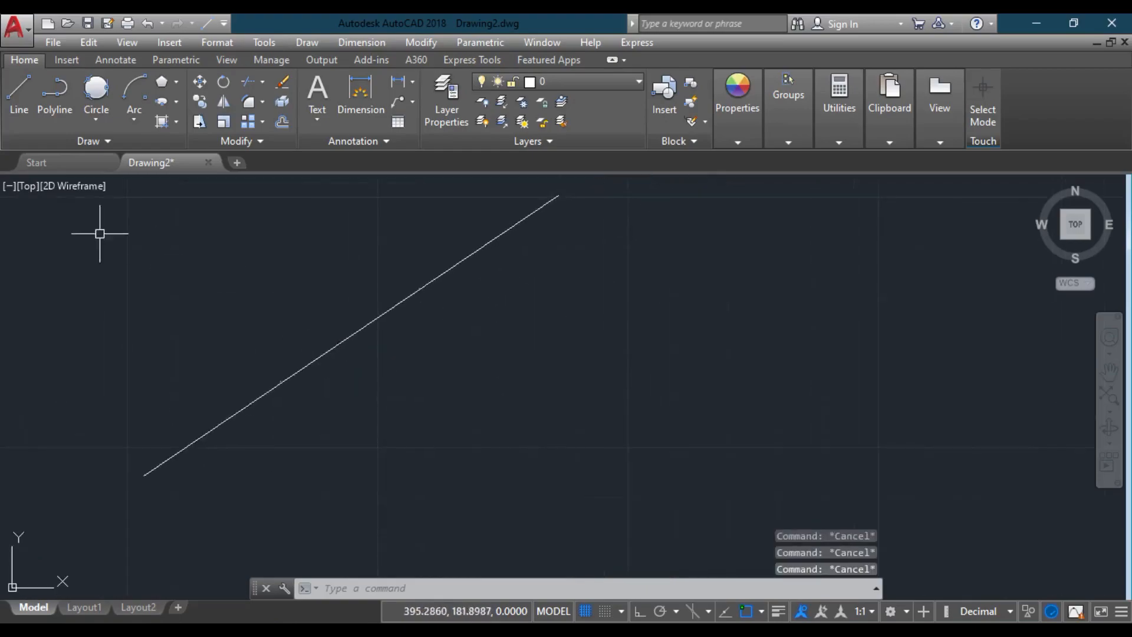
- Try to place points at measured intervals along the 5-unit line with the Measure command
{"action": "left_click", "coordinate": [139, 143]}
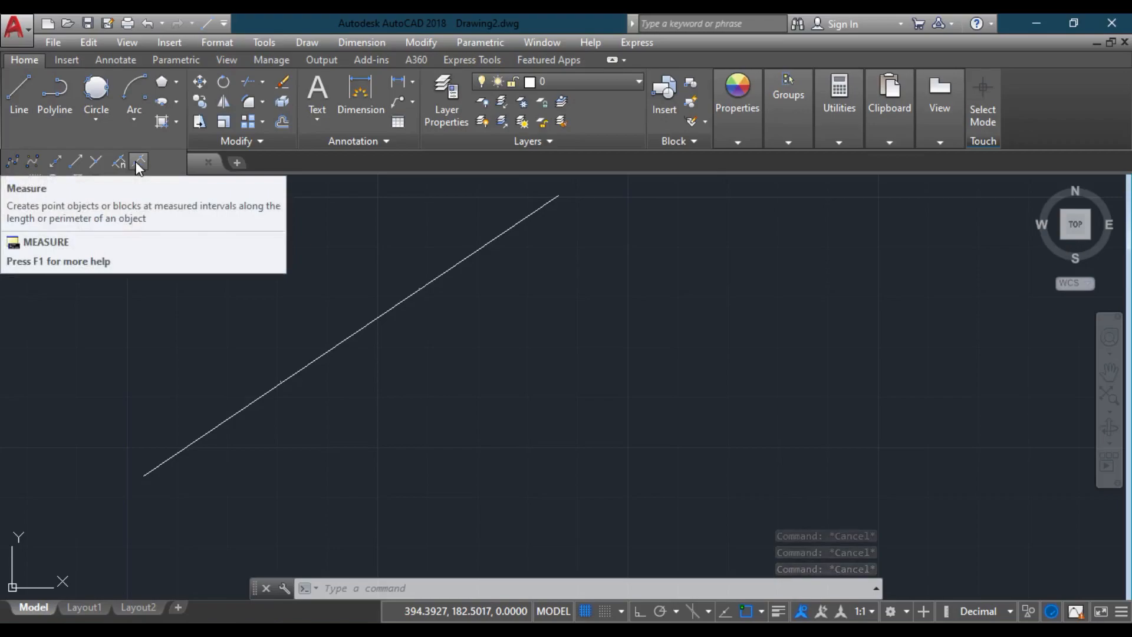
{"action": "left_click", "coordinate": [139, 167]}
{"action": "left_click", "coordinate": [203, 435]}
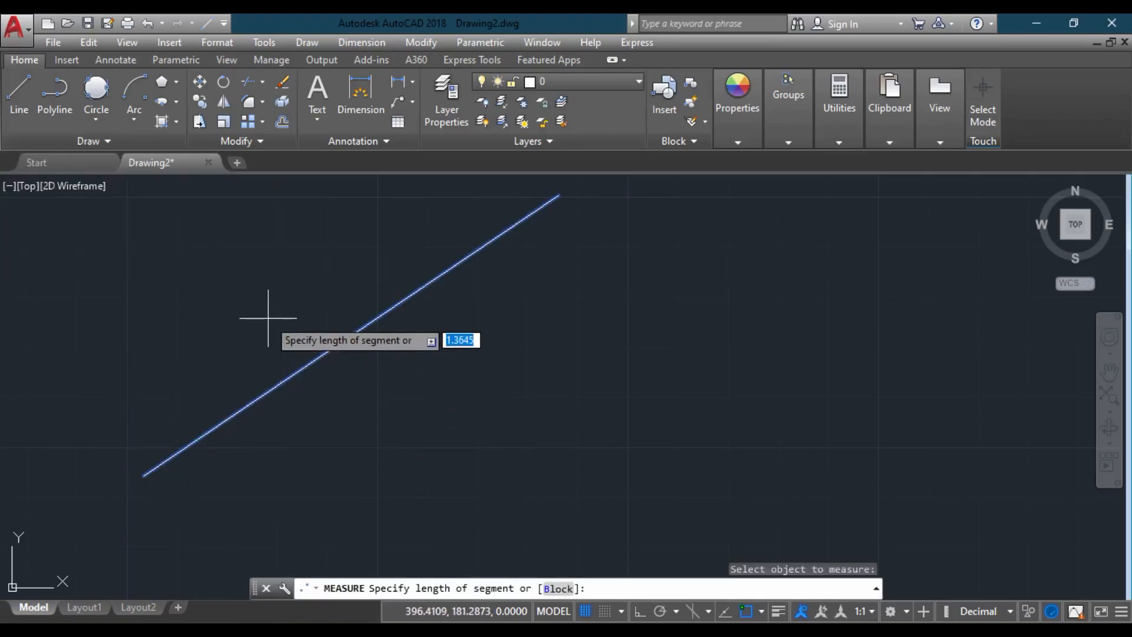
{"action": "key", "text": "Return"}
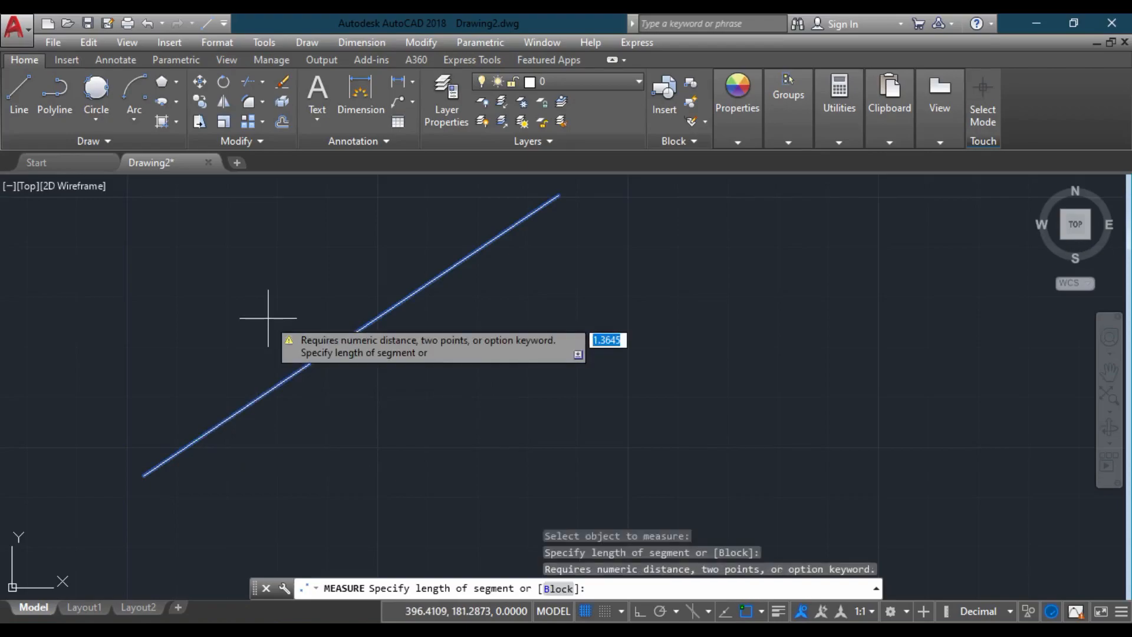
{"action": "key", "text": "Return"}
{"action": "key", "text": "Escape"}
{"action": "key", "text": "Escape"}
{"action": "key", "text": "Escape"}
{"action": "scroll", "coordinate": [507, 386], "scroll_direction": "down", "scroll_amount": 2}
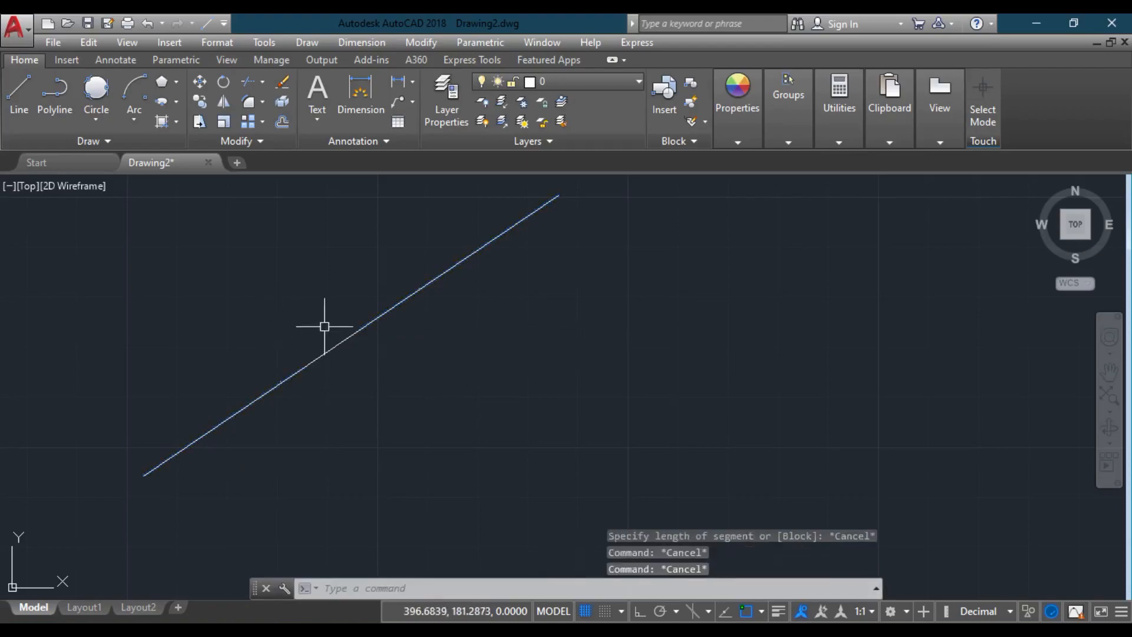
{"action": "left_click", "coordinate": [103, 142]}
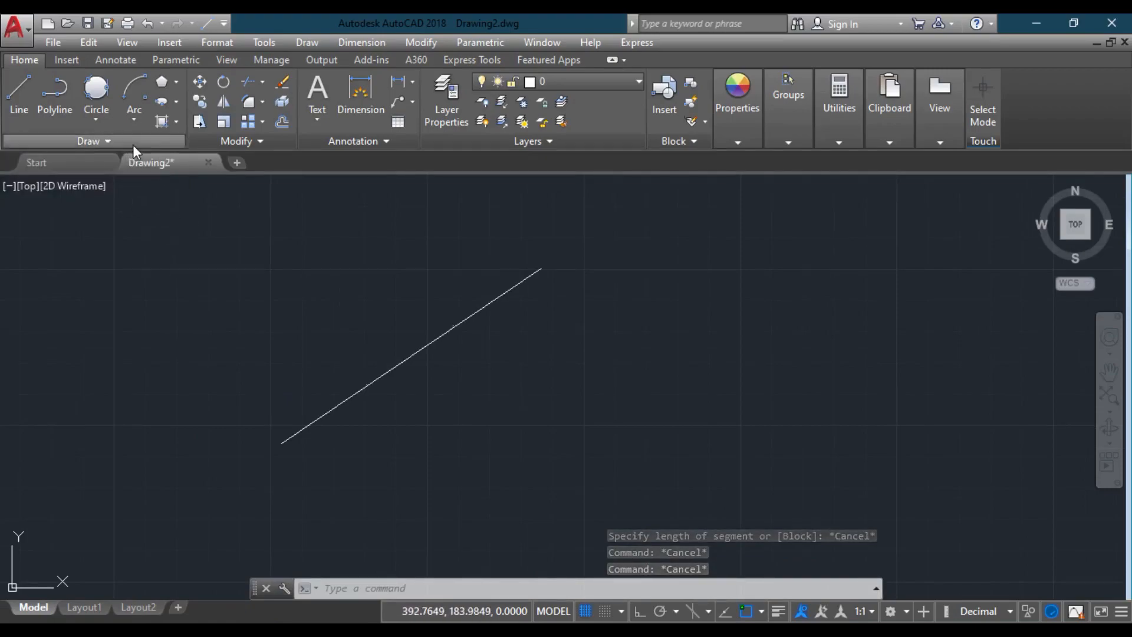
{"action": "left_click", "coordinate": [132, 144]}
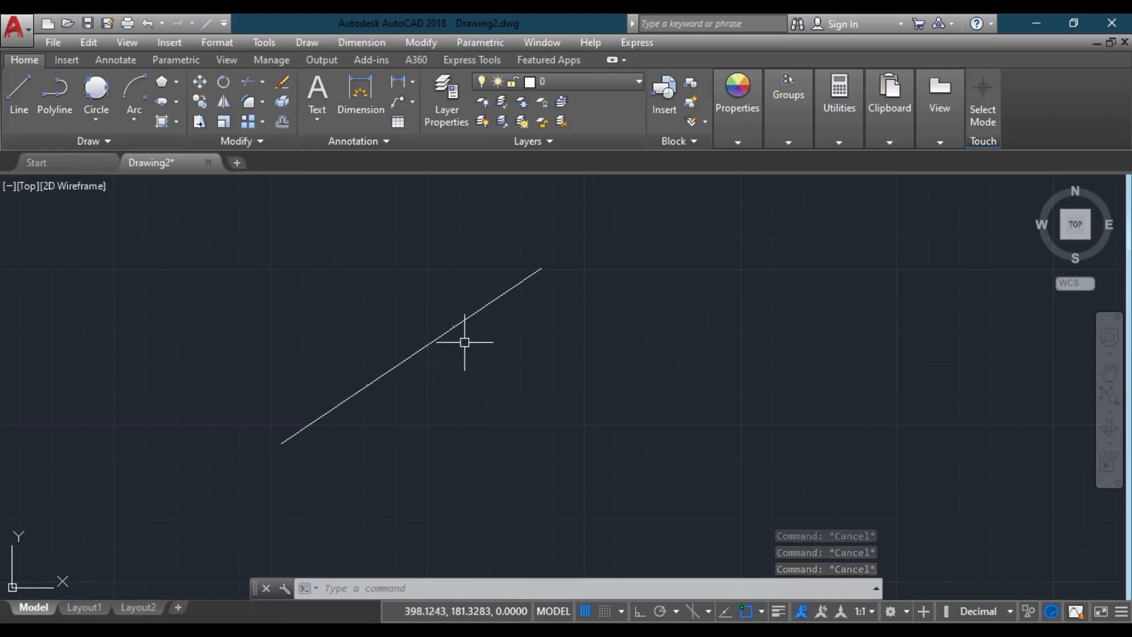
{"action": "scroll", "coordinate": [466, 344], "scroll_direction": "down", "scroll_amount": 1}
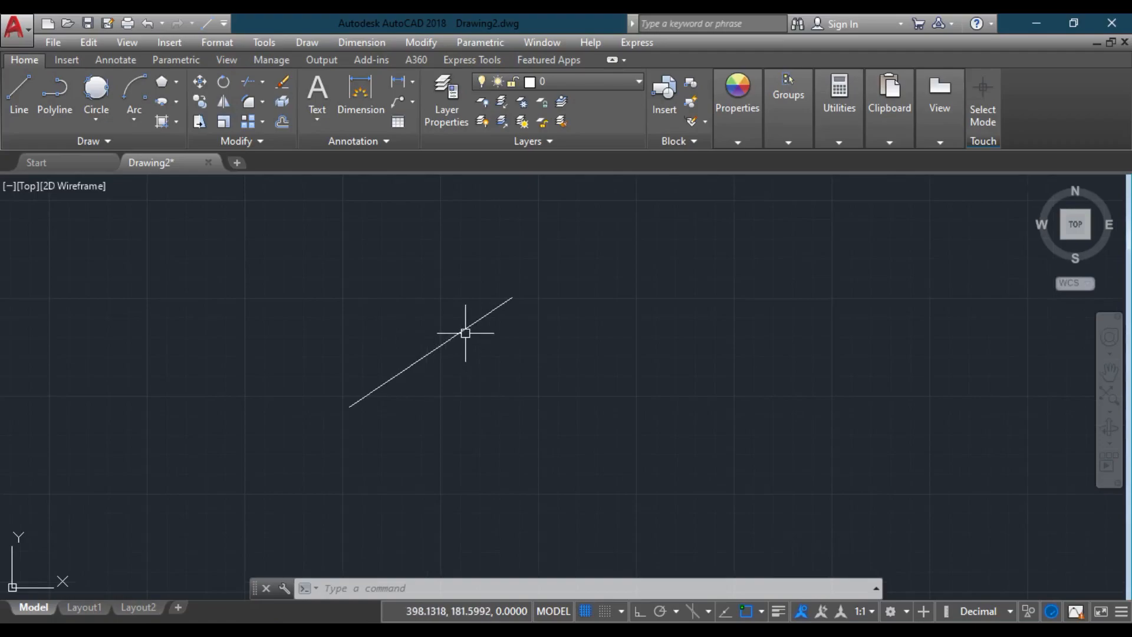
{"action": "mouse_move", "coordinate": [466, 333]}
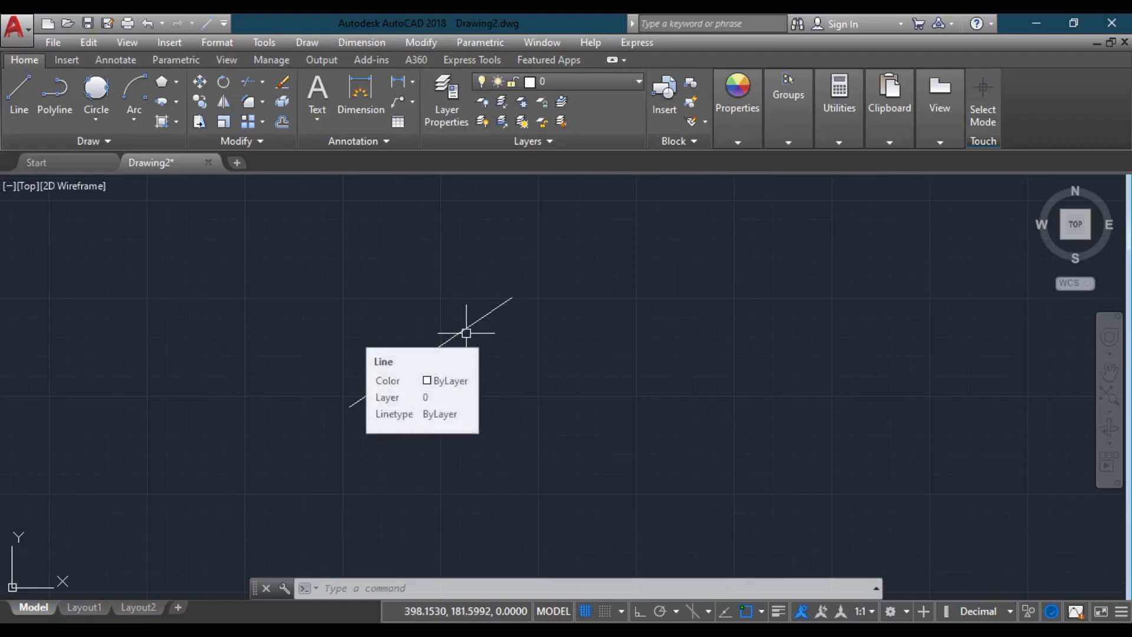